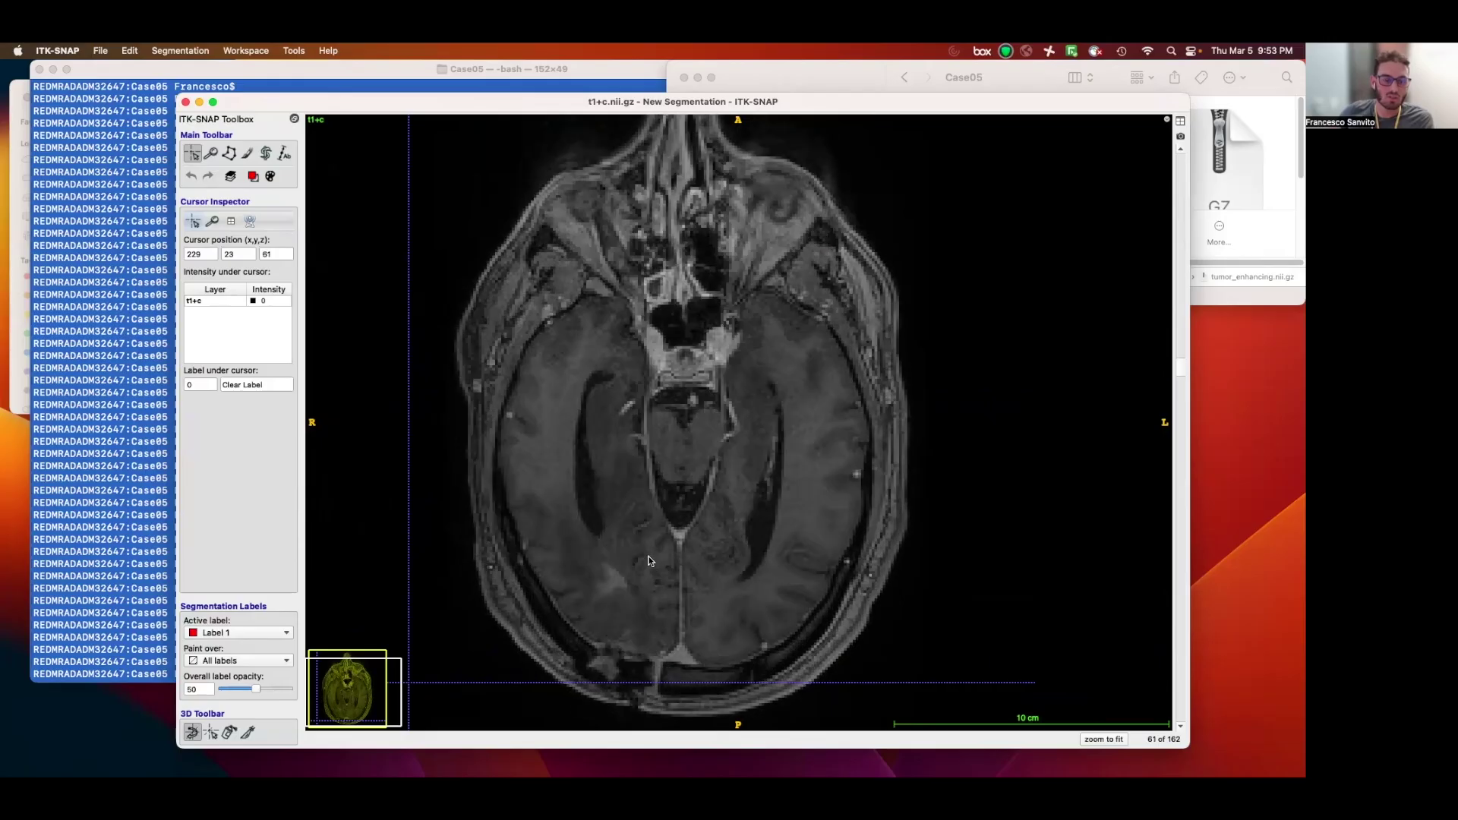
Examine the enhancing tumor and resection cavity in the posterior right hemisphere across the axial t1+c slices.
{"action": "scroll", "coordinate": [682, 565], "scroll_direction": "up", "scroll_amount": 20}
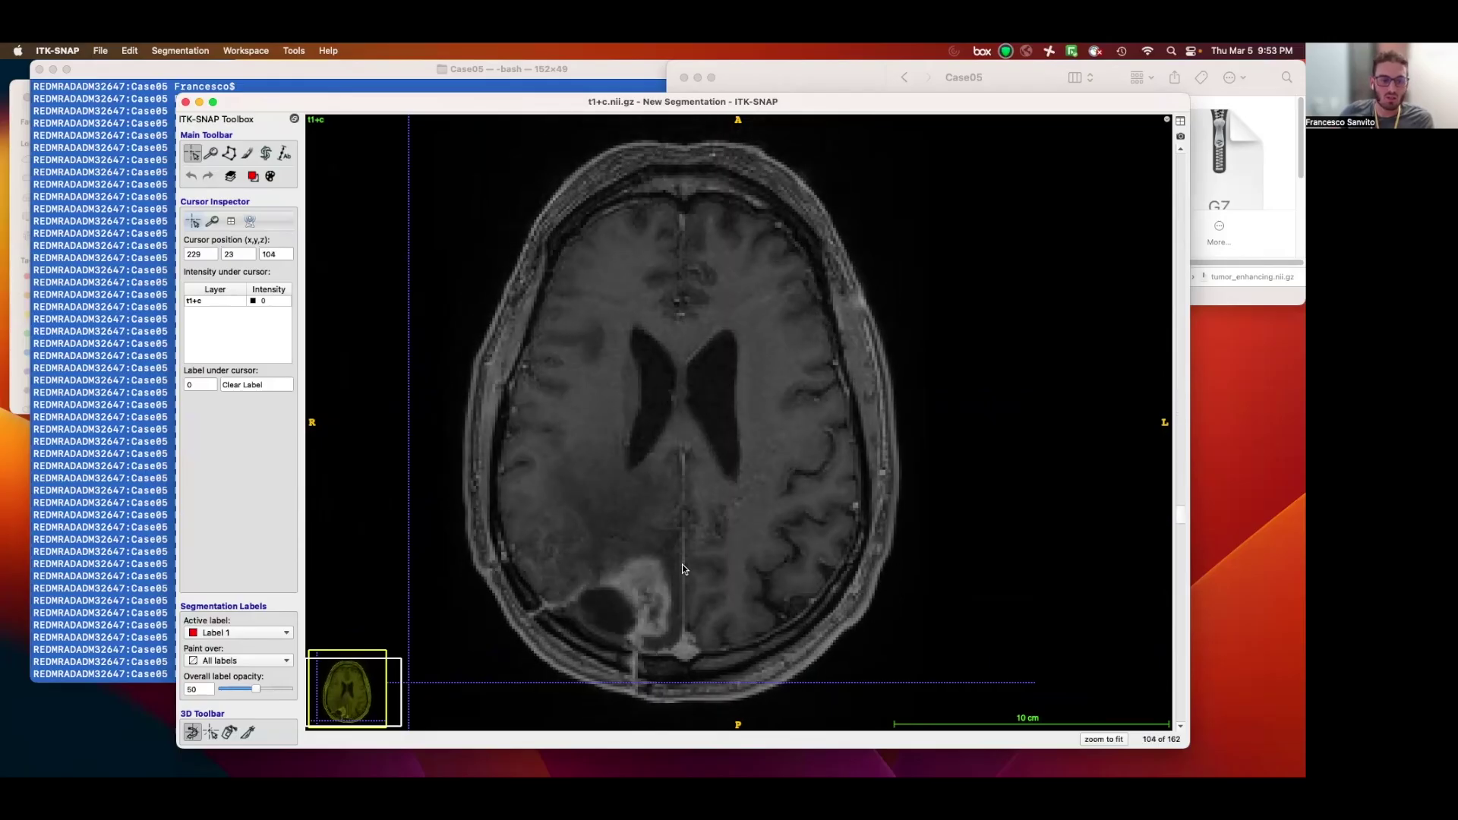
{"action": "scroll", "coordinate": [682, 565], "scroll_direction": "down", "scroll_amount": 16}
{"action": "scroll", "coordinate": [669, 603], "scroll_direction": "down", "scroll_amount": 20}
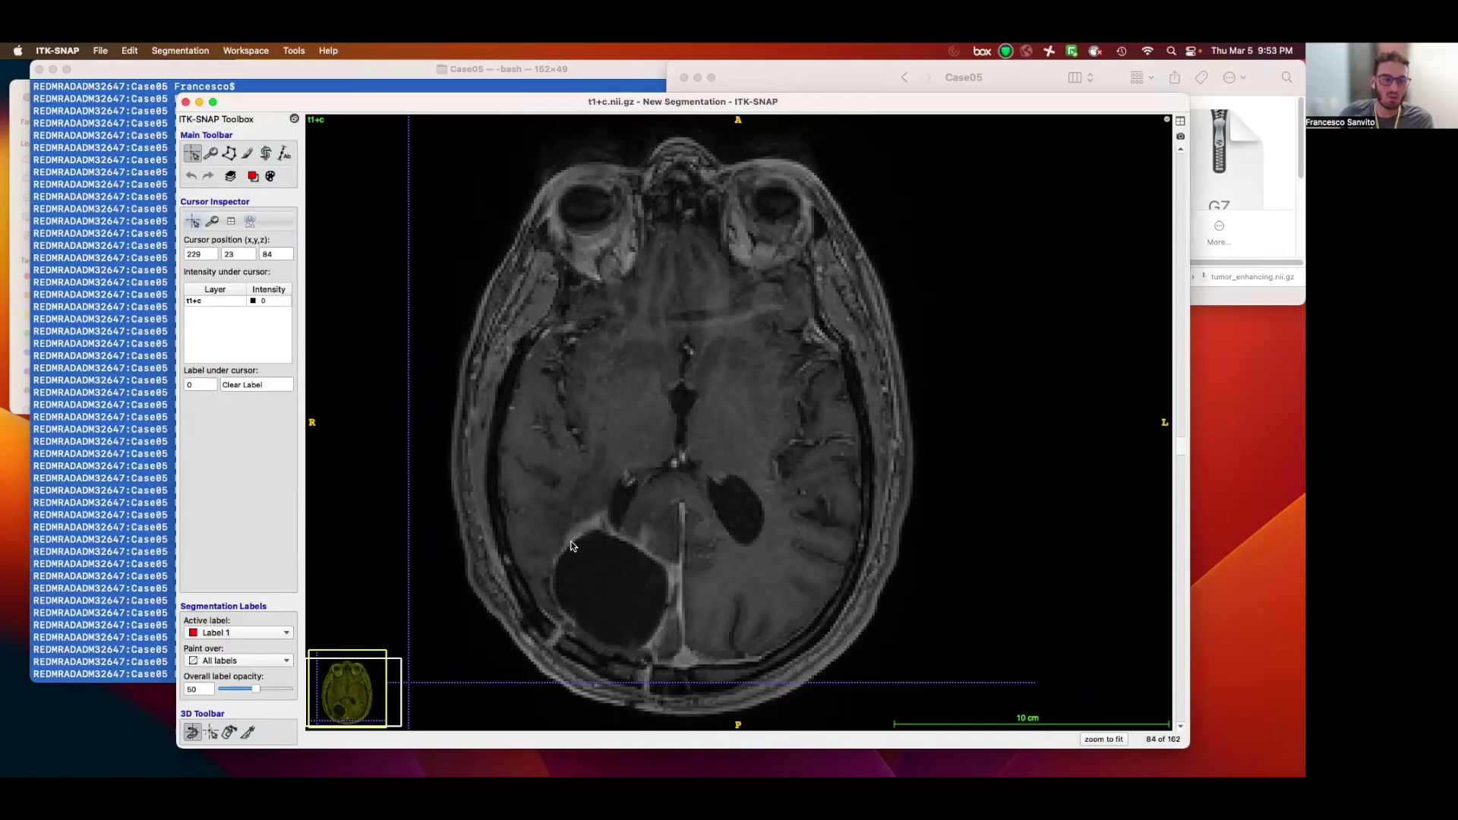
{"action": "scroll", "coordinate": [566, 550], "scroll_direction": "down", "scroll_amount": 4}
{"action": "scroll", "coordinate": [656, 648], "scroll_direction": "down", "scroll_amount": 3}
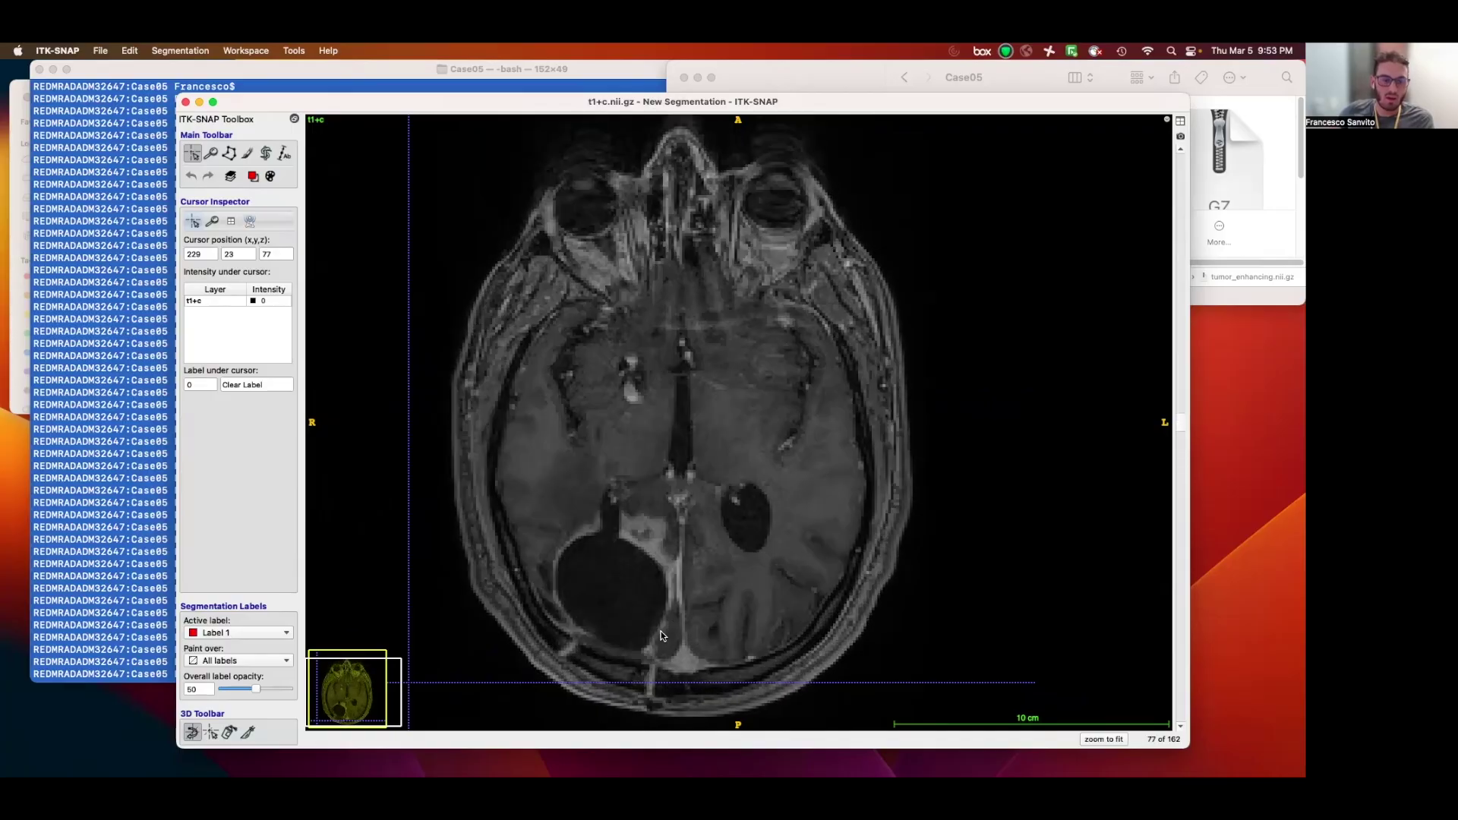
{"action": "scroll", "coordinate": [625, 623], "scroll_direction": "down", "scroll_amount": 3}
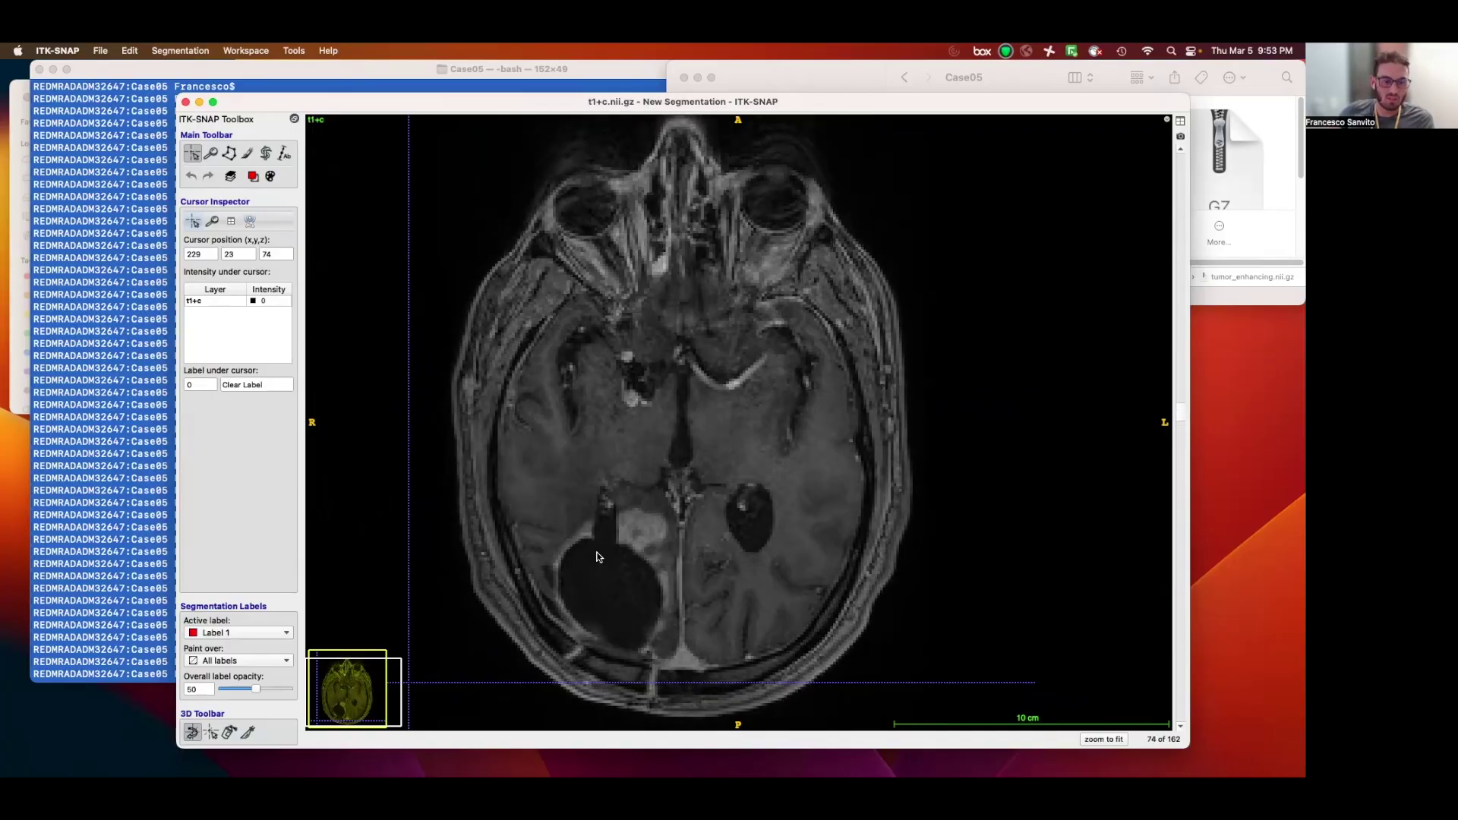
{"action": "scroll", "coordinate": [671, 606], "scroll_direction": "up", "scroll_amount": 6}
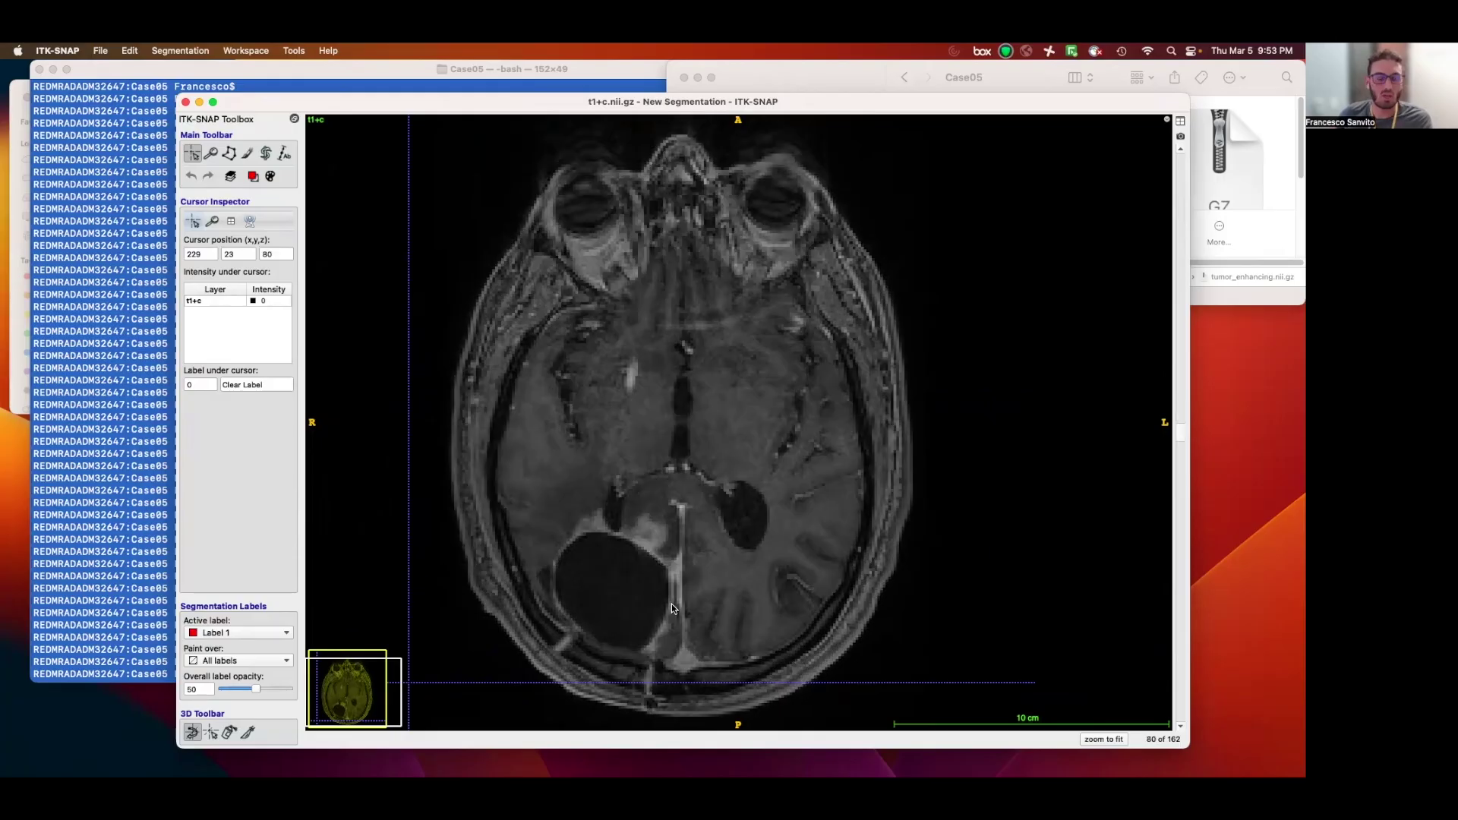
Load tumor_enhancing.nii.gz from the Case05 folder as the segmentation of the open t1+c image.
{"action": "left_click", "coordinate": [805, 78]}
{"action": "left_click_drag", "start_coordinate": [1029, 152], "coordinate": [1032, 376]}
{"action": "left_click", "coordinate": [769, 381]}
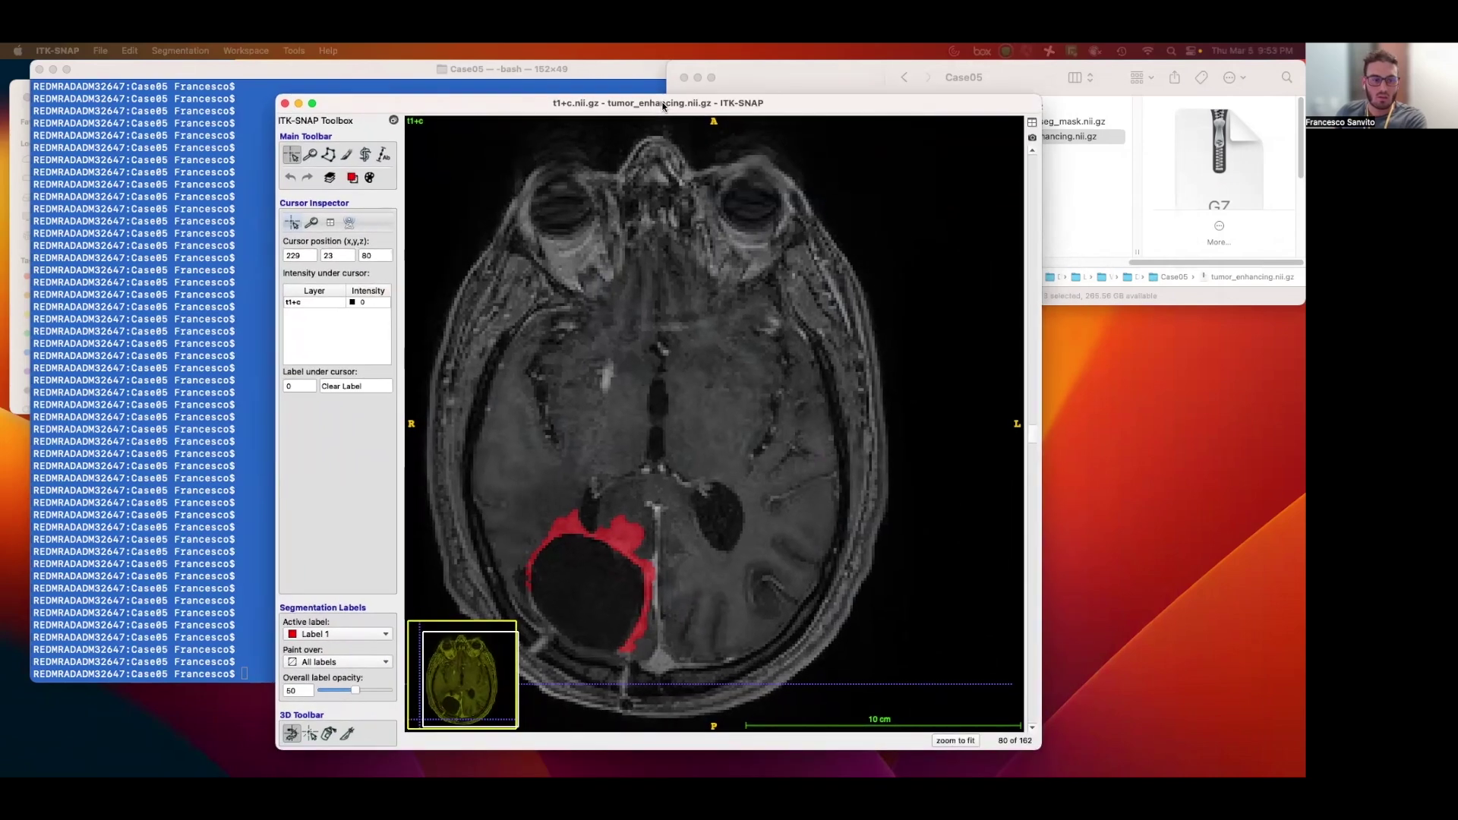
Set the overall label opacity to 35 and review the enhancing tumor segmentation across the axial slices.
{"action": "scroll", "coordinate": [696, 504], "scroll_direction": "down", "scroll_amount": 3}
{"action": "scroll", "coordinate": [729, 455], "scroll_direction": "up", "scroll_amount": 15}
{"action": "scroll", "coordinate": [736, 466], "scroll_direction": "down", "scroll_amount": 14}
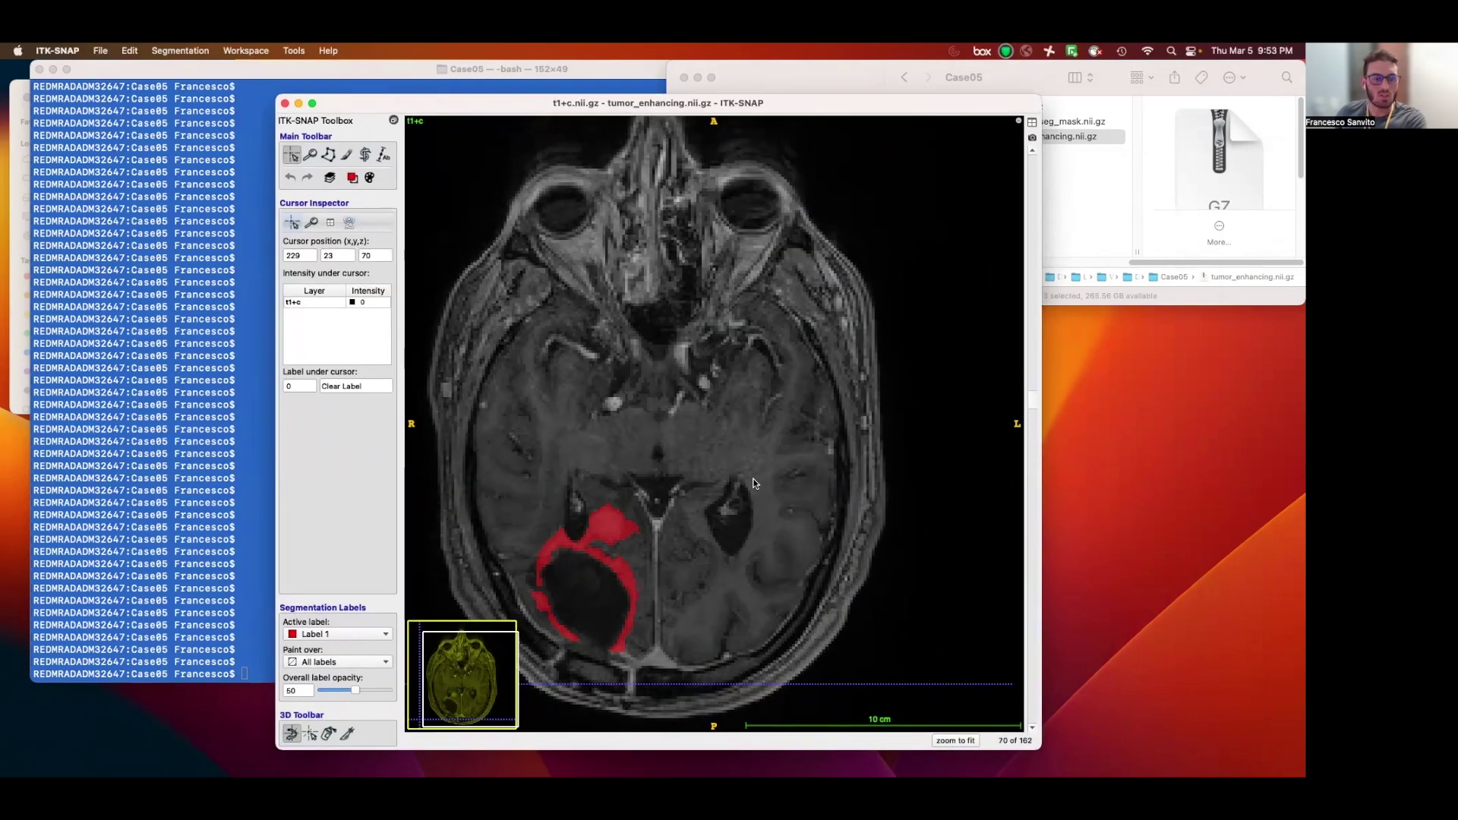
{"action": "key", "text": "s"}
{"action": "key", "text": "s"}
{"action": "key", "text": "a"}
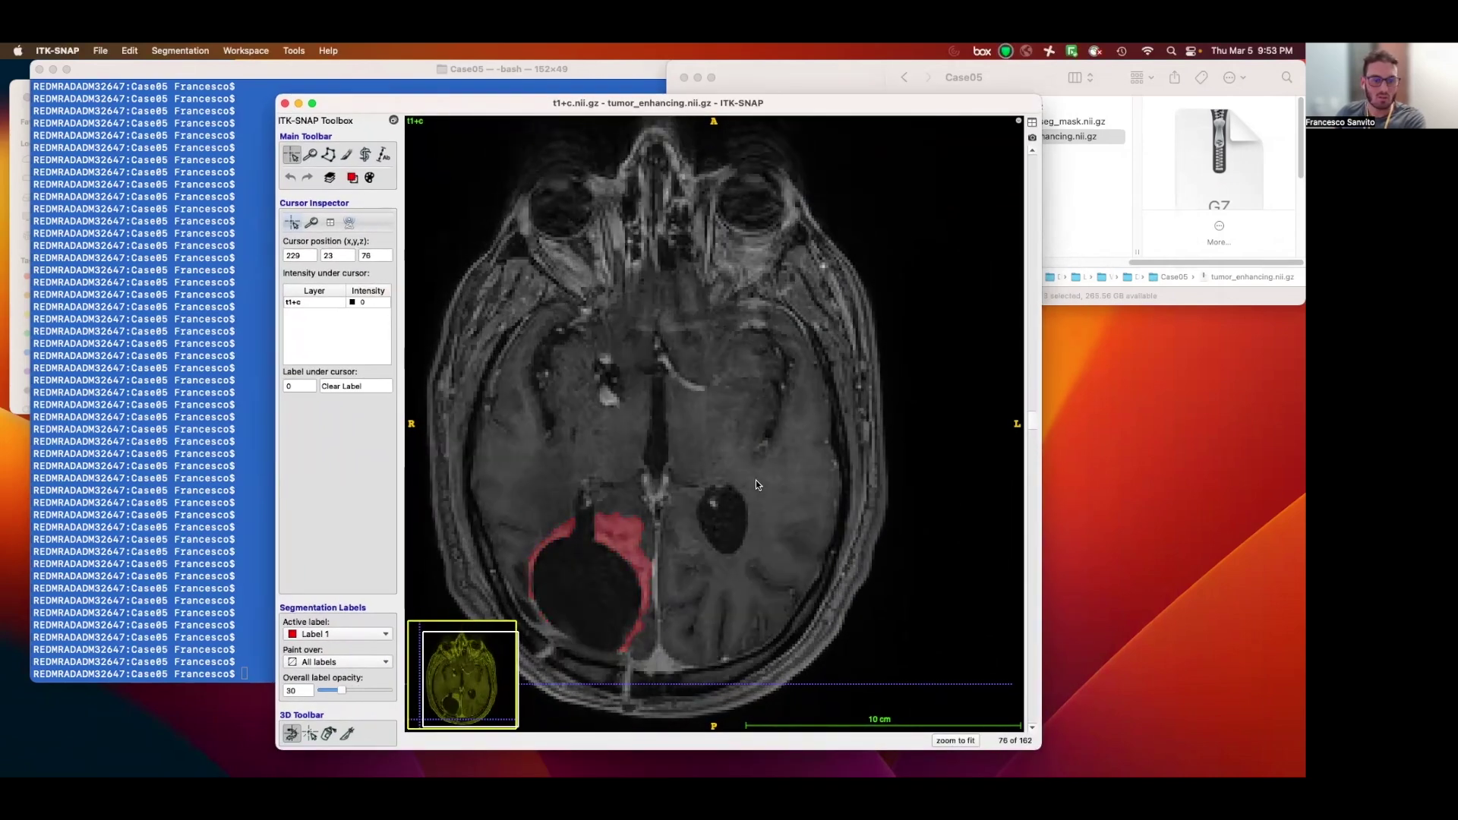
{"action": "key", "text": "d"}
{"action": "scroll", "coordinate": [763, 477], "scroll_direction": "up", "scroll_amount": 8}
{"action": "scroll", "coordinate": [780, 459], "scroll_direction": "down", "scroll_amount": 20}
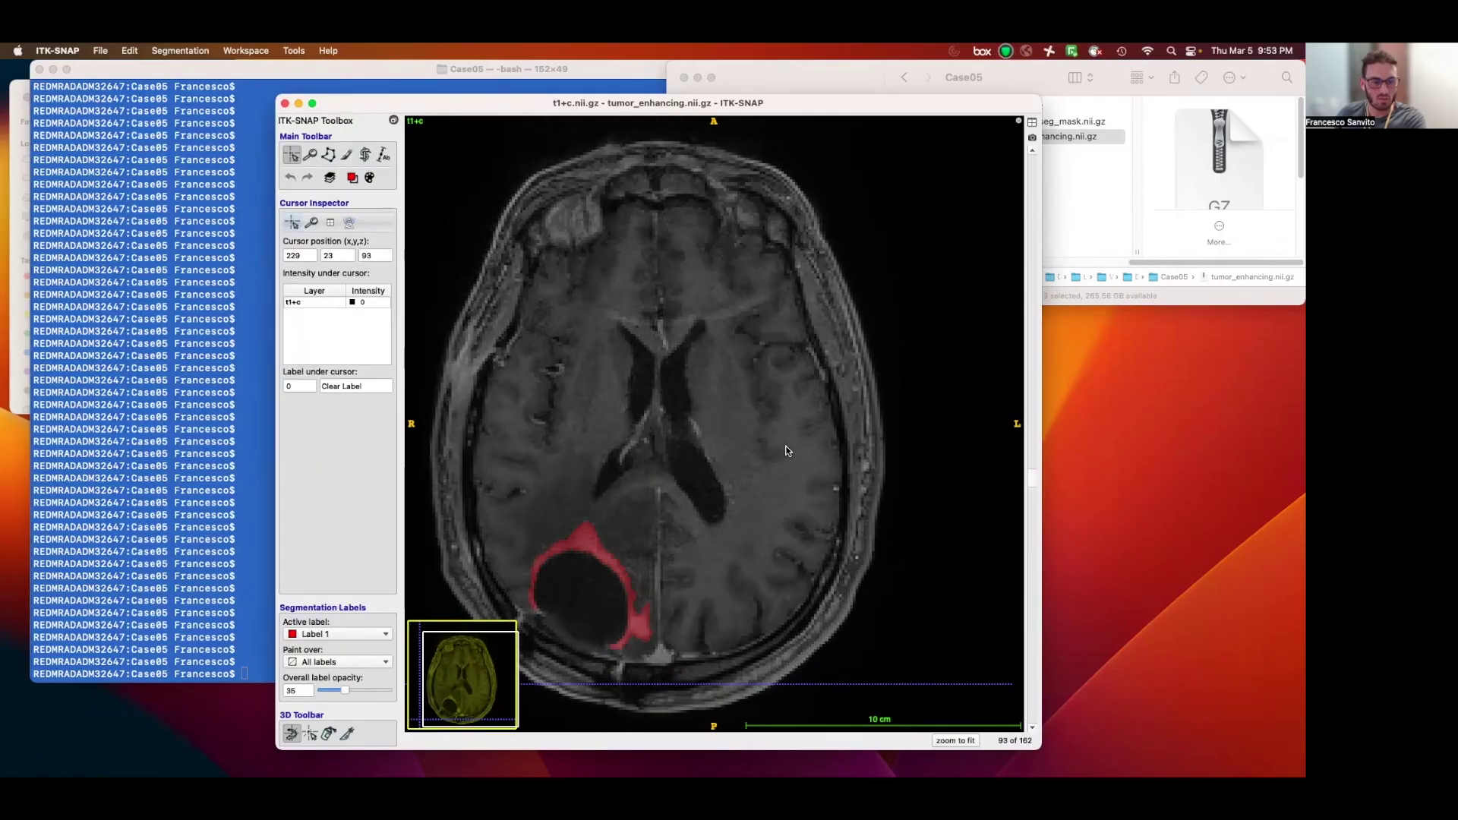
{"action": "scroll", "coordinate": [787, 450], "scroll_direction": "down", "scroll_amount": 12}
{"action": "scroll", "coordinate": [795, 410], "scroll_direction": "up", "scroll_amount": 10}
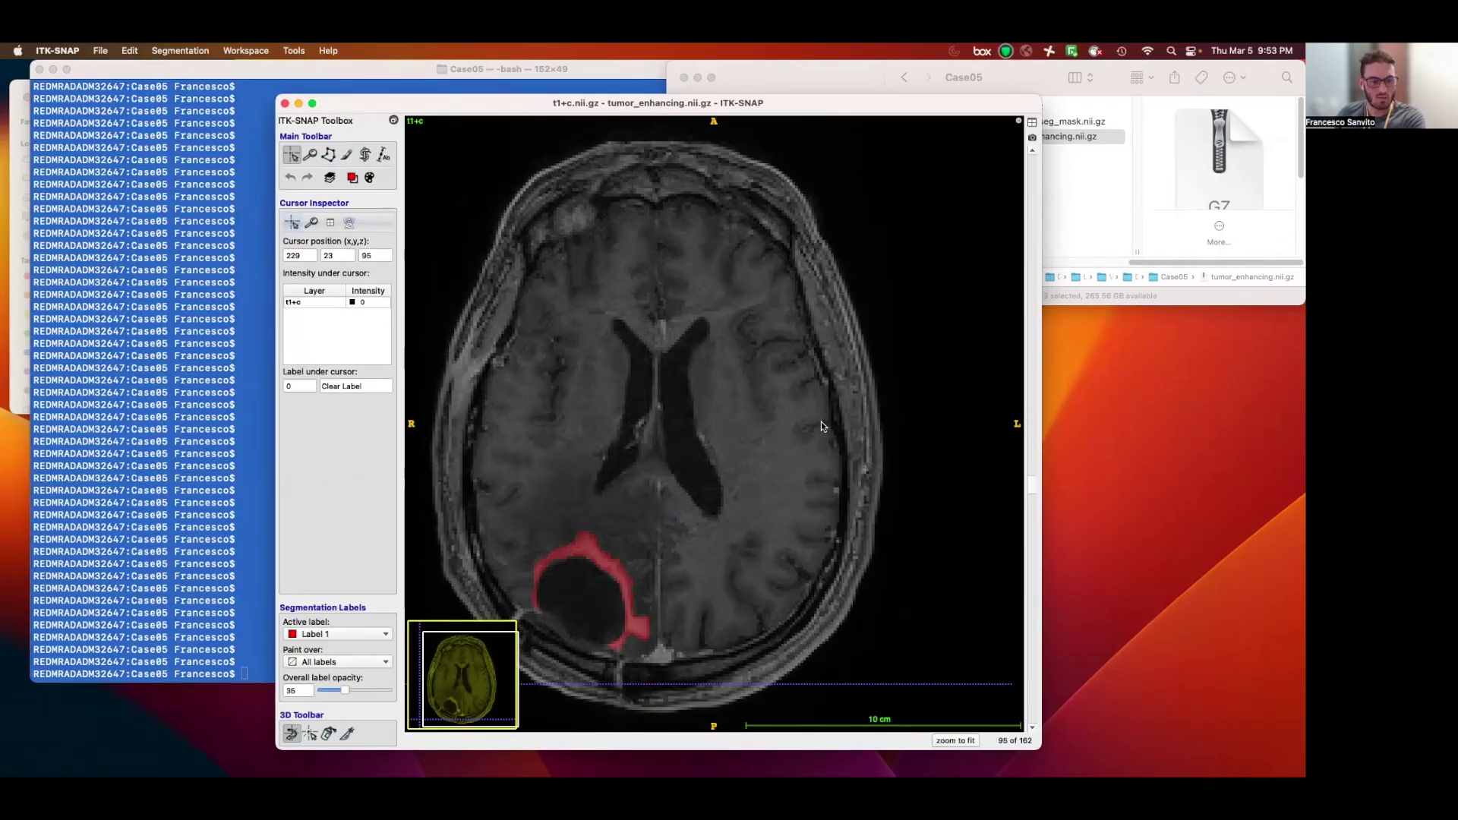
{"action": "scroll", "coordinate": [822, 422], "scroll_direction": "down", "scroll_amount": 3}
Switch to Terminal and rerun the DiametersFromSegmentation Python script on tumor_enhancing.nii.gz and t1+c.nii.gz.
{"action": "left_click", "coordinate": [210, 83]}
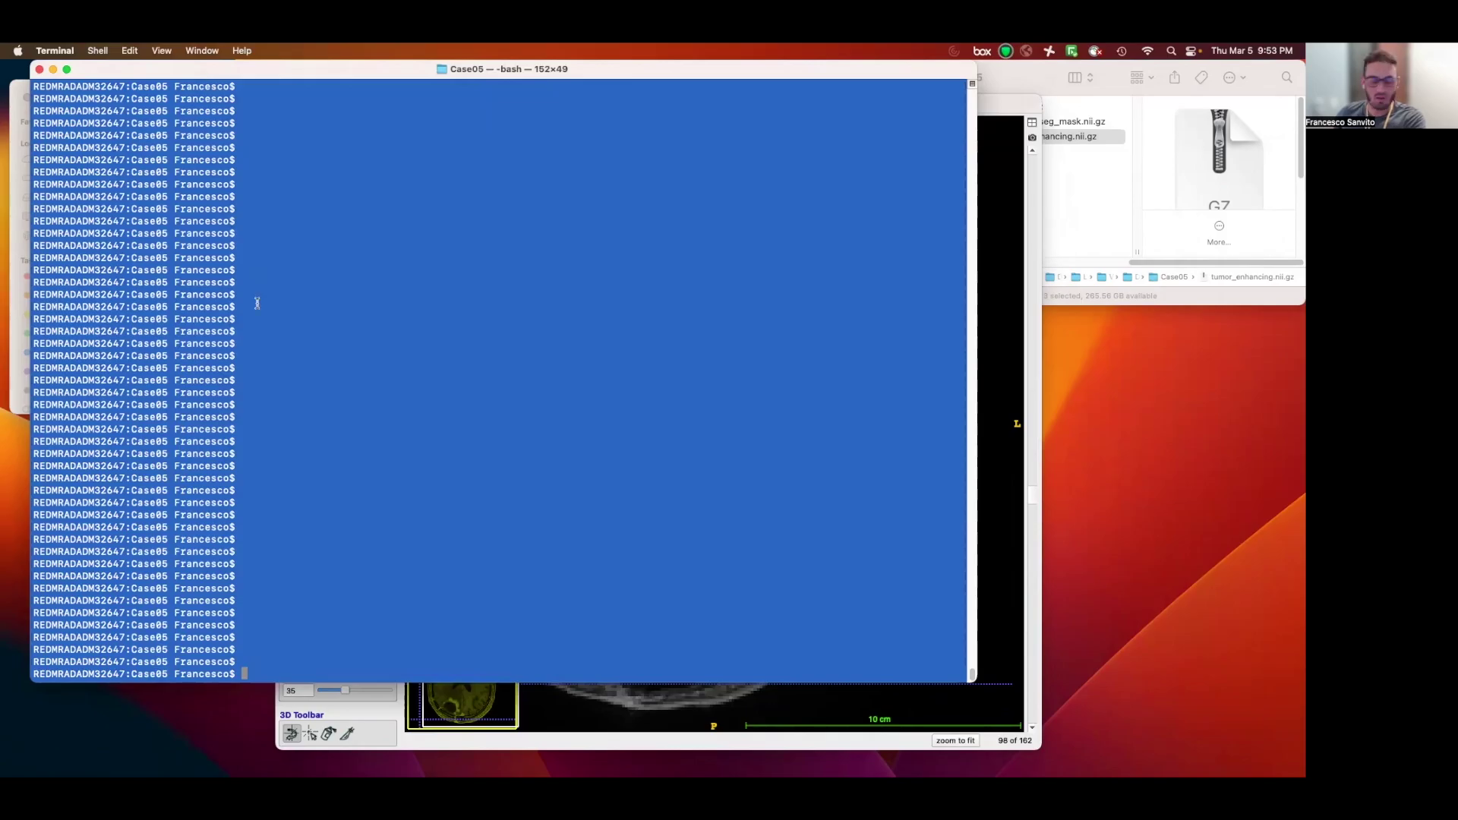
{"action": "key", "text": "Up"}
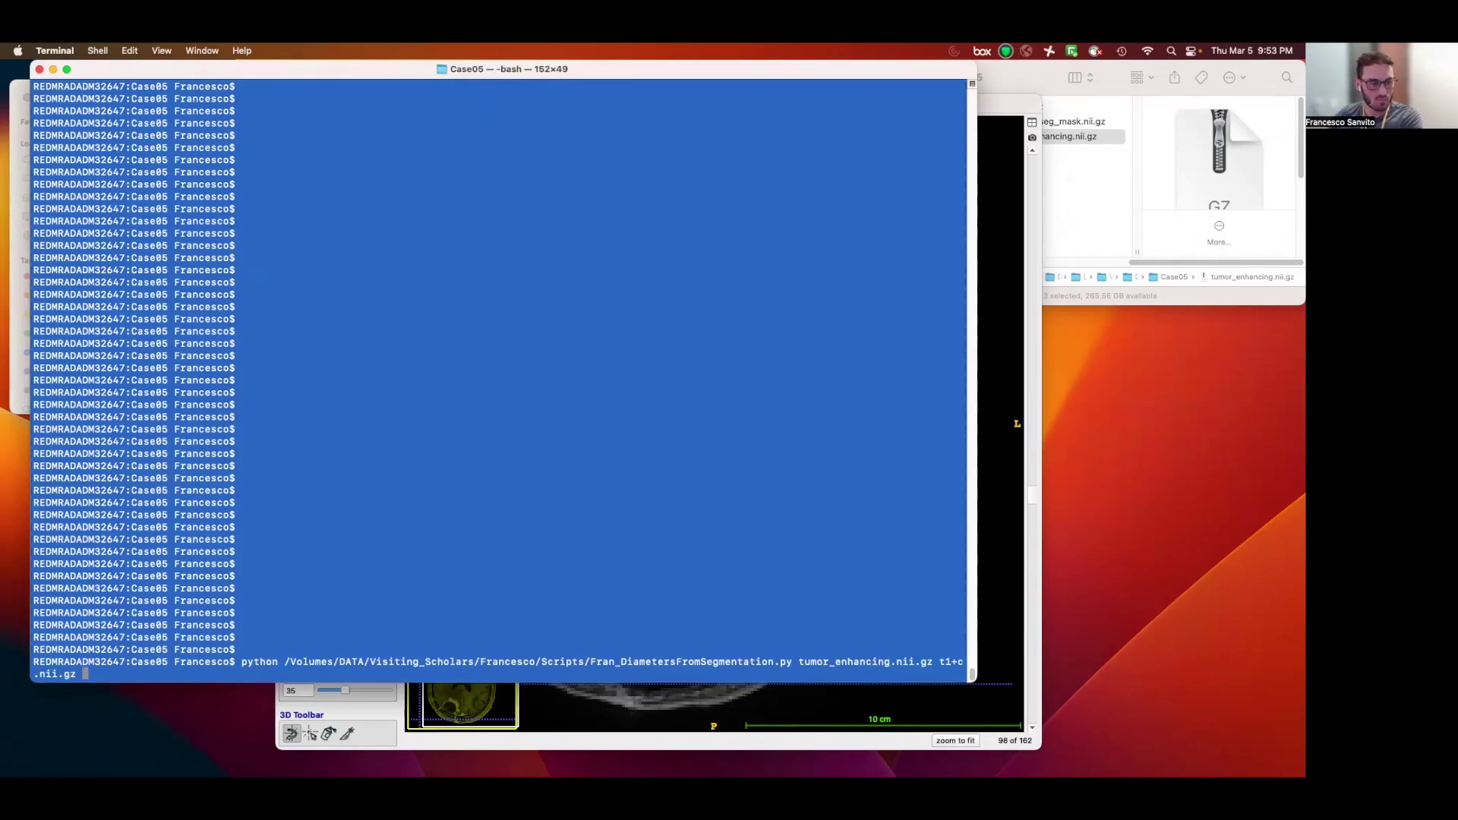
{"action": "key", "text": "Return"}
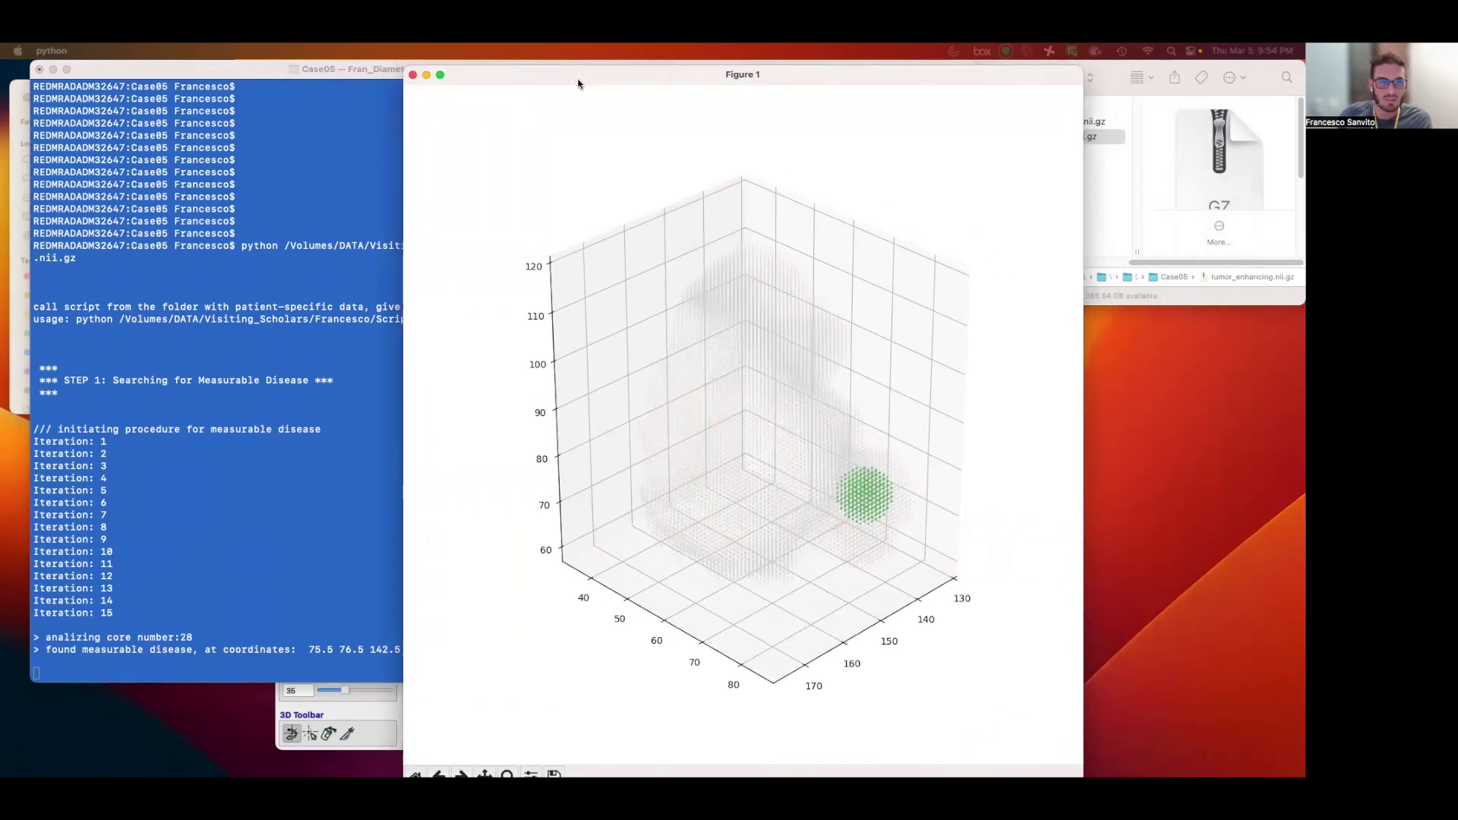
Inspect the green measurable-disease sphere in the 3D tumor plot from several angles, and close the figure so the script continues.
{"action": "left_click_drag", "start_coordinate": [404, 67], "coordinate": [462, 184]}
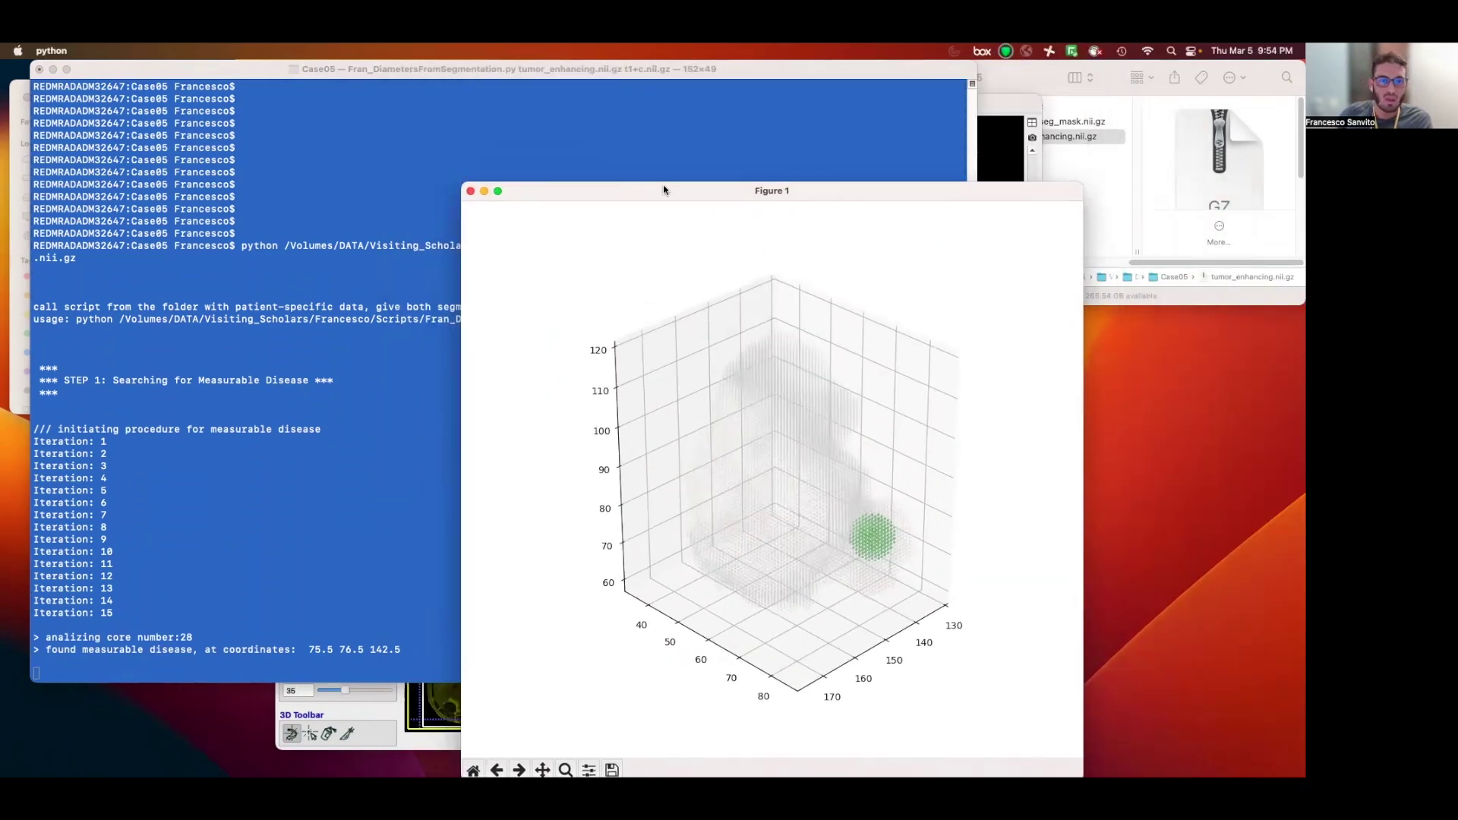
{"action": "left_click_drag", "start_coordinate": [663, 190], "coordinate": [697, 116]}
{"action": "left_click_drag", "start_coordinate": [879, 521], "coordinate": [865, 464]}
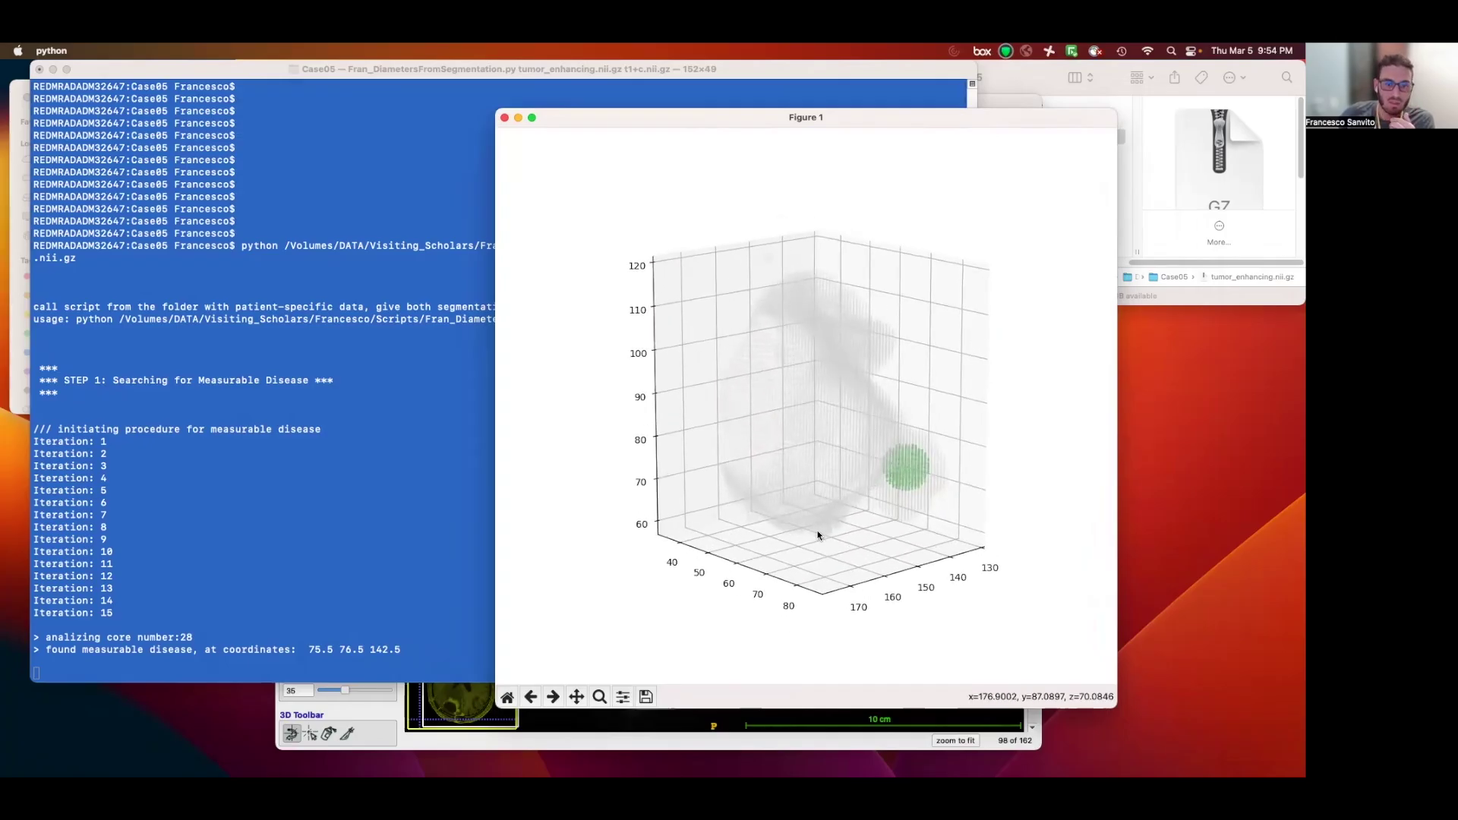
{"action": "left_click_drag", "start_coordinate": [823, 517], "coordinate": [895, 484]}
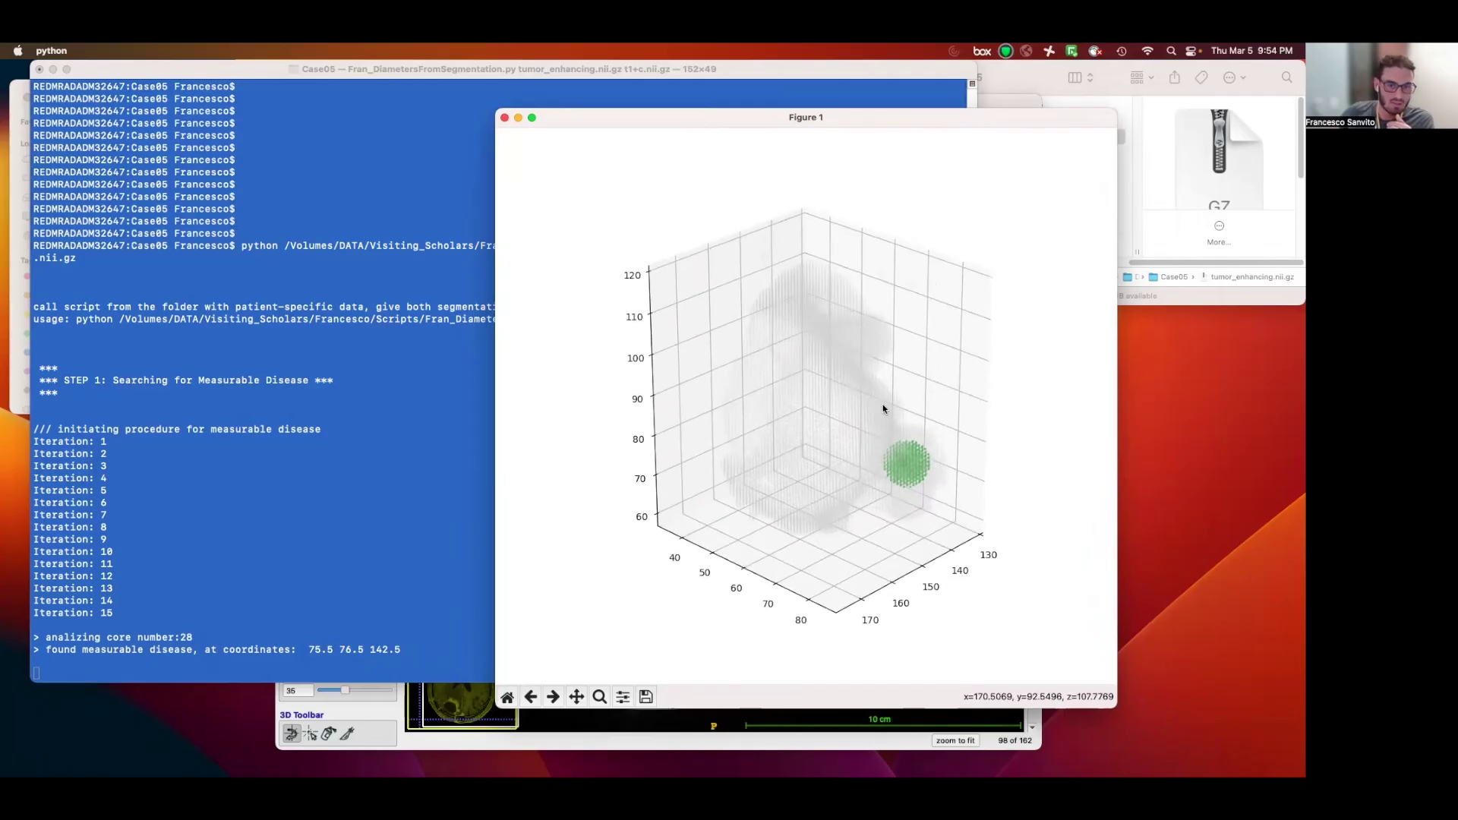
{"action": "left_click_drag", "start_coordinate": [836, 490], "coordinate": [885, 470]}
{"action": "left_click_drag", "start_coordinate": [858, 524], "coordinate": [939, 464]}
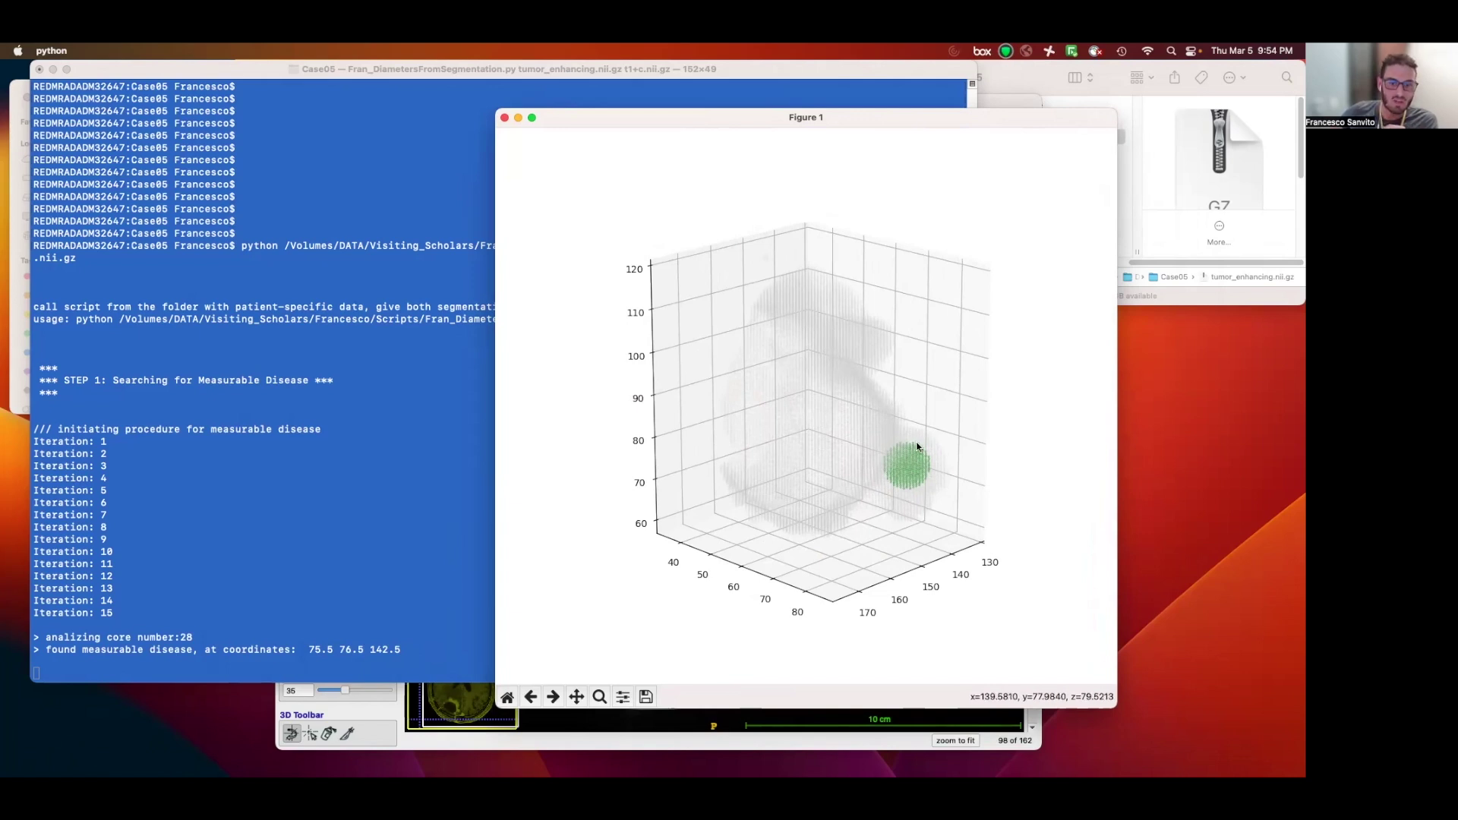
{"action": "left_click_drag", "start_coordinate": [923, 489], "coordinate": [898, 470]}
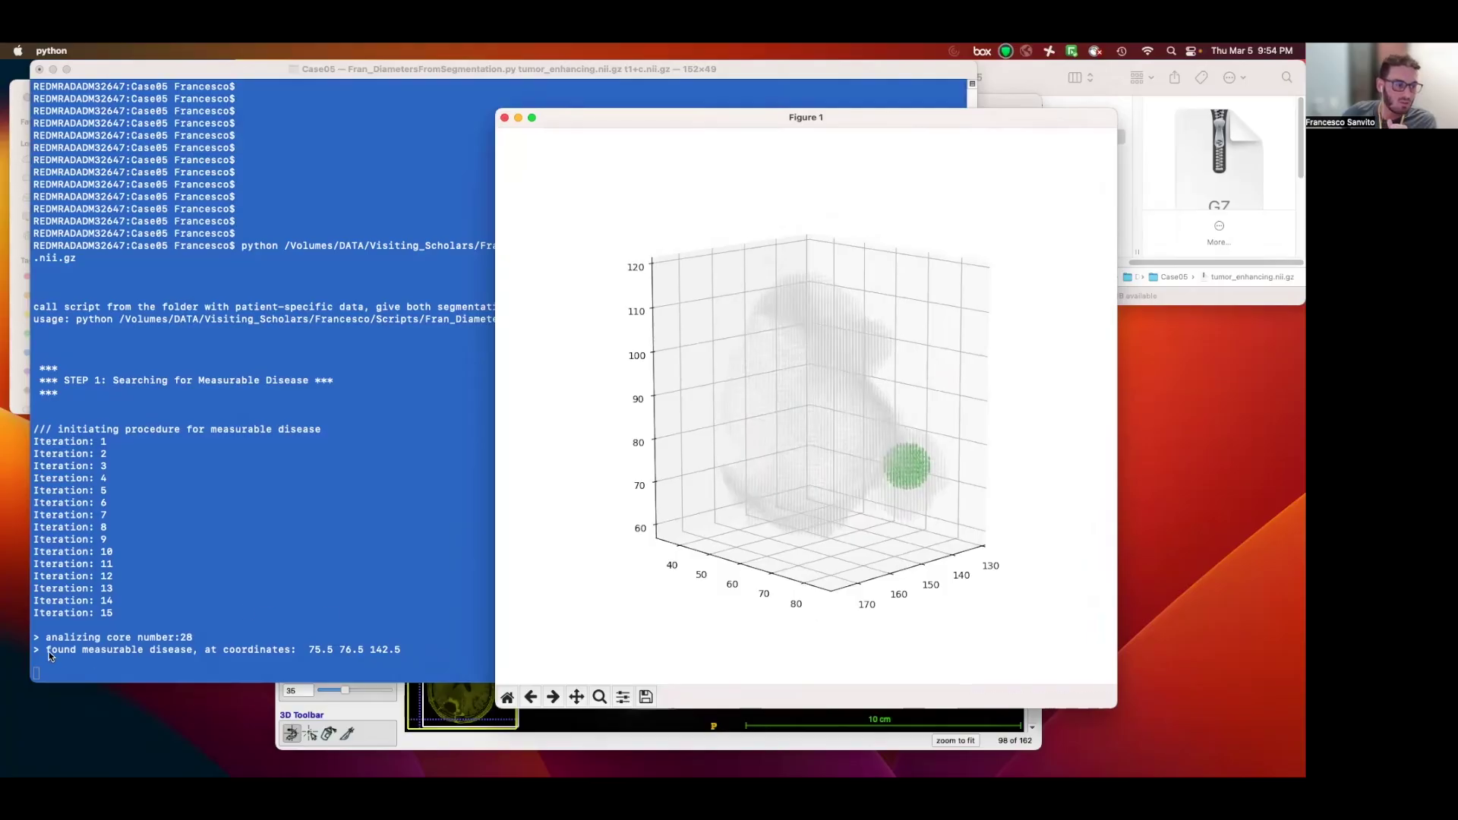
{"action": "left_click_drag", "start_coordinate": [924, 488], "coordinate": [871, 470]}
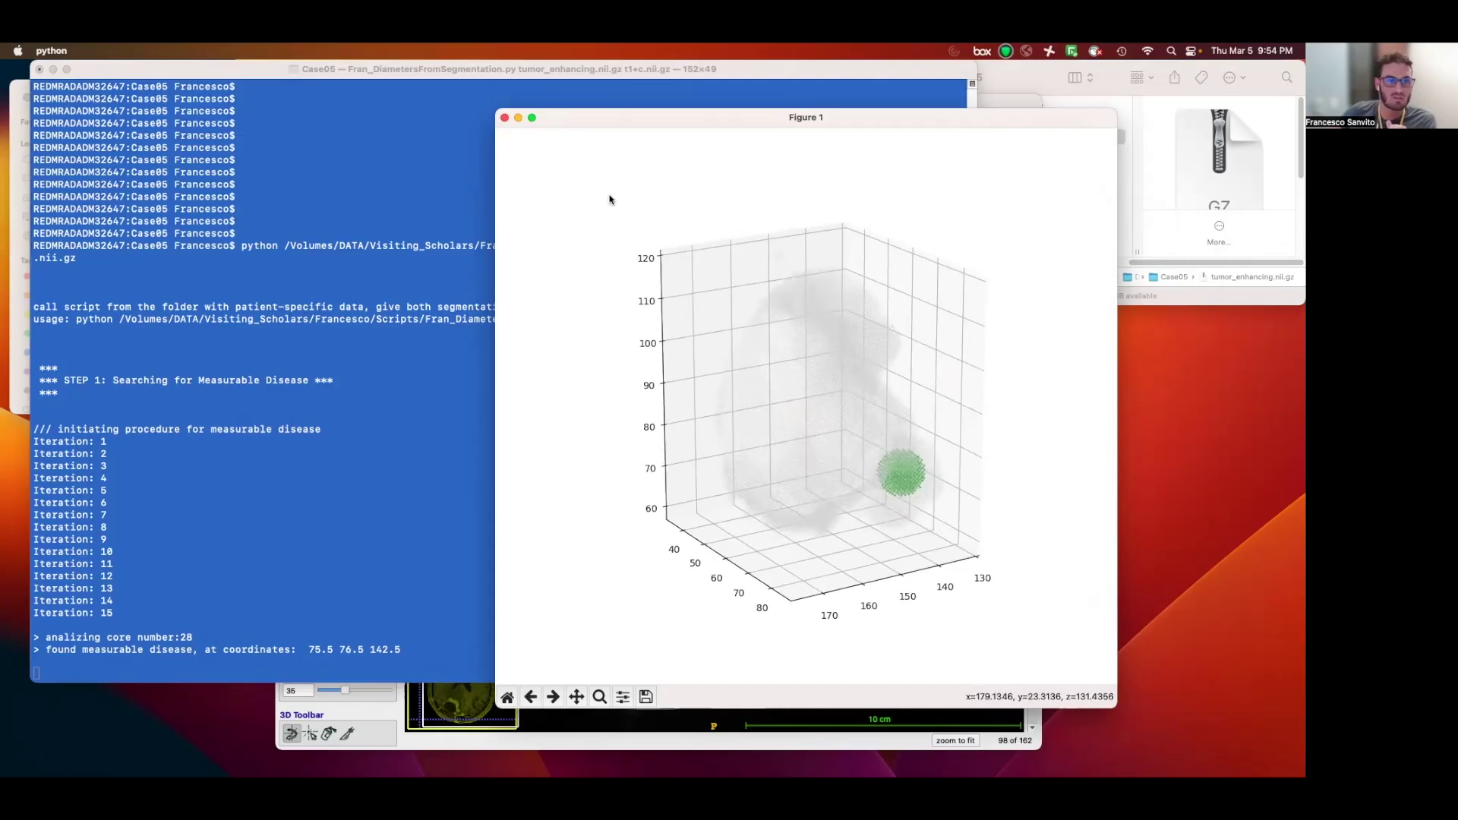
{"action": "left_click", "coordinate": [505, 118]}
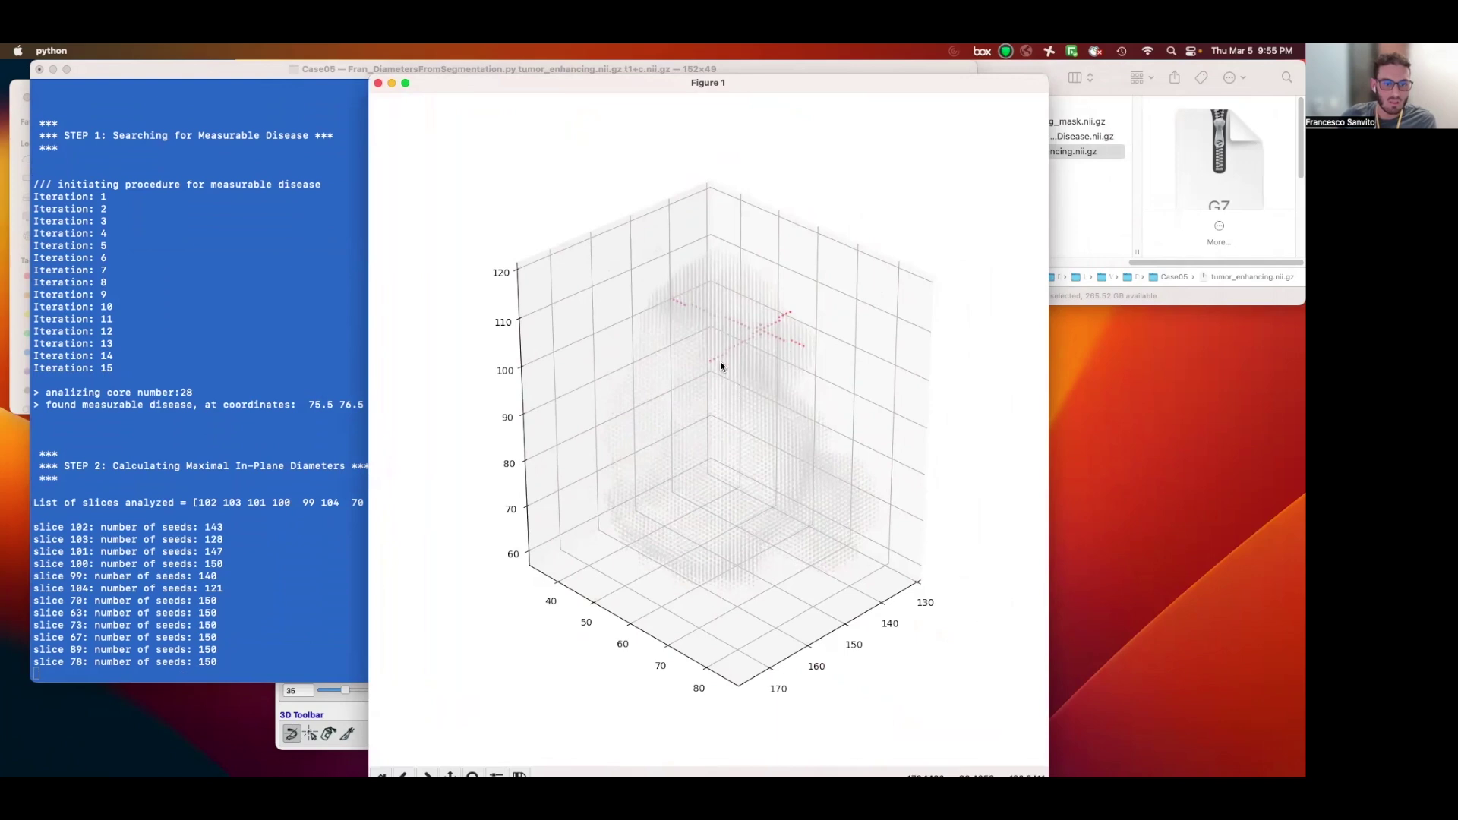
Rotate and close the 3D plot of the maximal in-plane diameters, and add five blank prompt lines below the terminal results.
{"action": "left_click_drag", "start_coordinate": [828, 389], "coordinate": [791, 368]}
{"action": "left_click", "coordinate": [377, 85]}
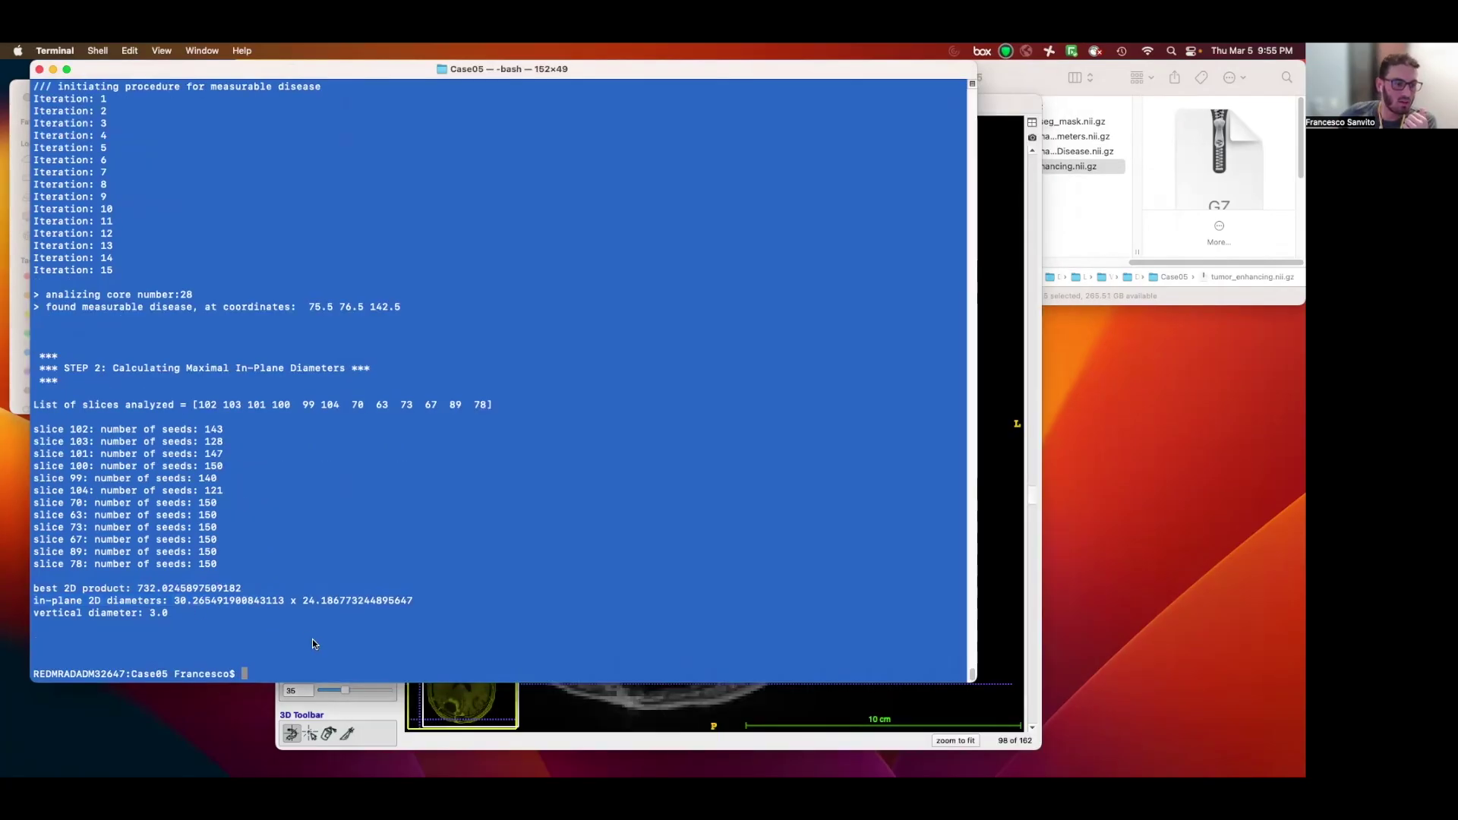
{"action": "key", "text": "Return"}
{"action": "key", "text": "Return"}
{"action": "key", "text": "Return"}
{"action": "key", "text": "Return"}
{"action": "key", "text": "Return"}
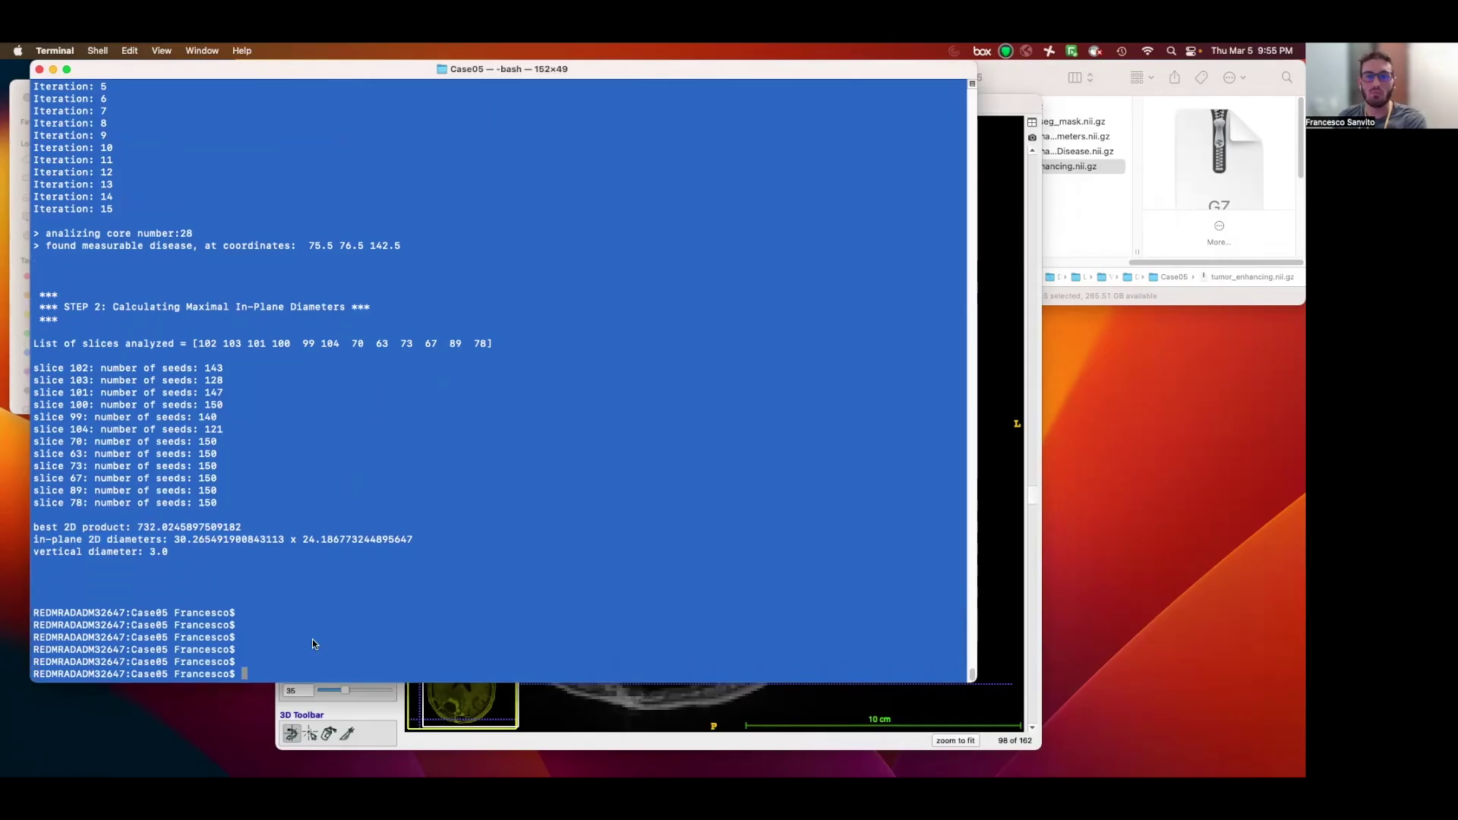
Load tumor_enhancing_MeasurableDisease.nii.gz from the Case05 folder as the segmentation in ITK-SNAP.
{"action": "left_click", "coordinate": [1005, 104]}
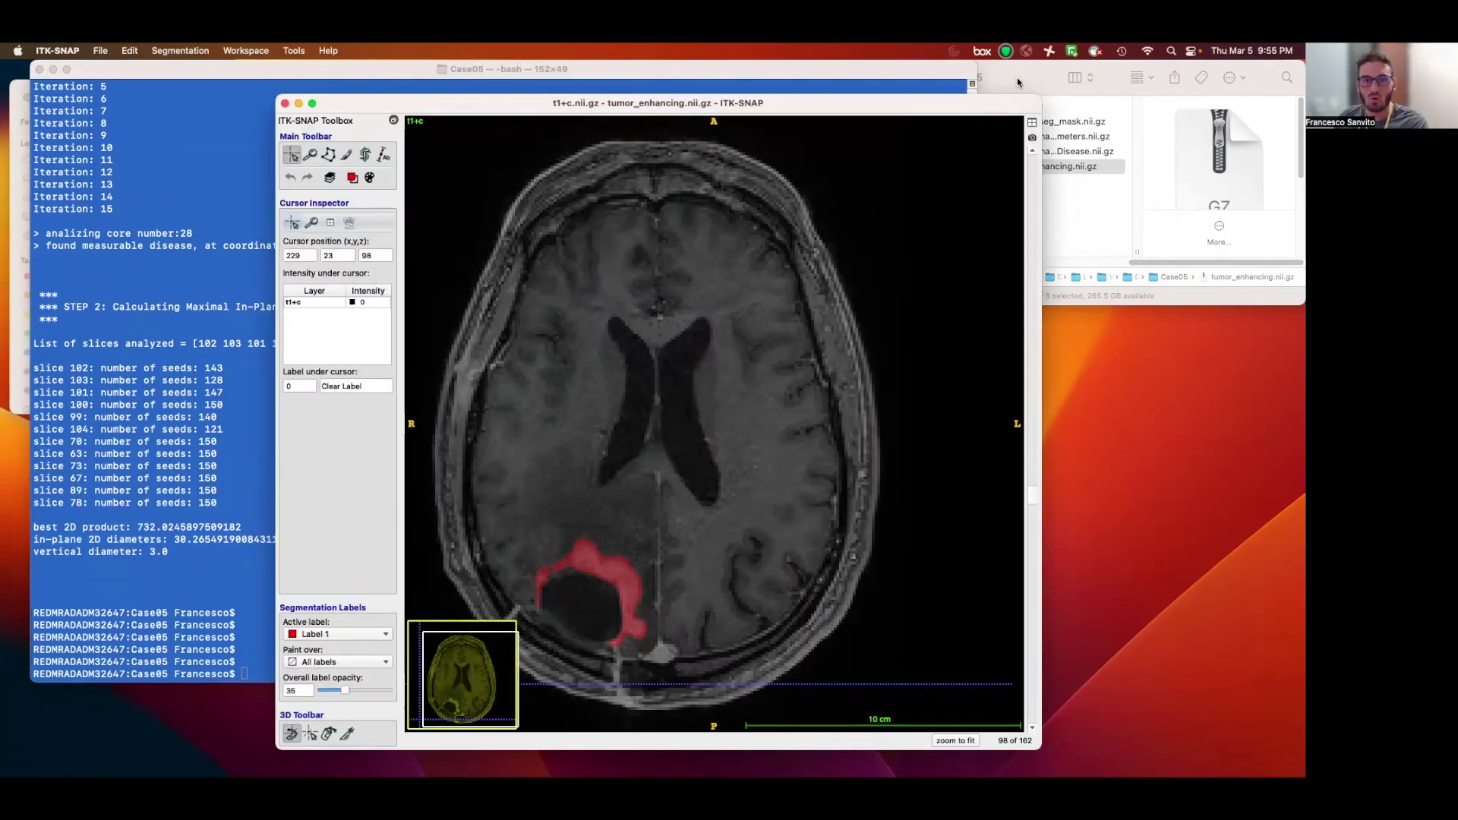
{"action": "left_click", "coordinate": [1021, 76]}
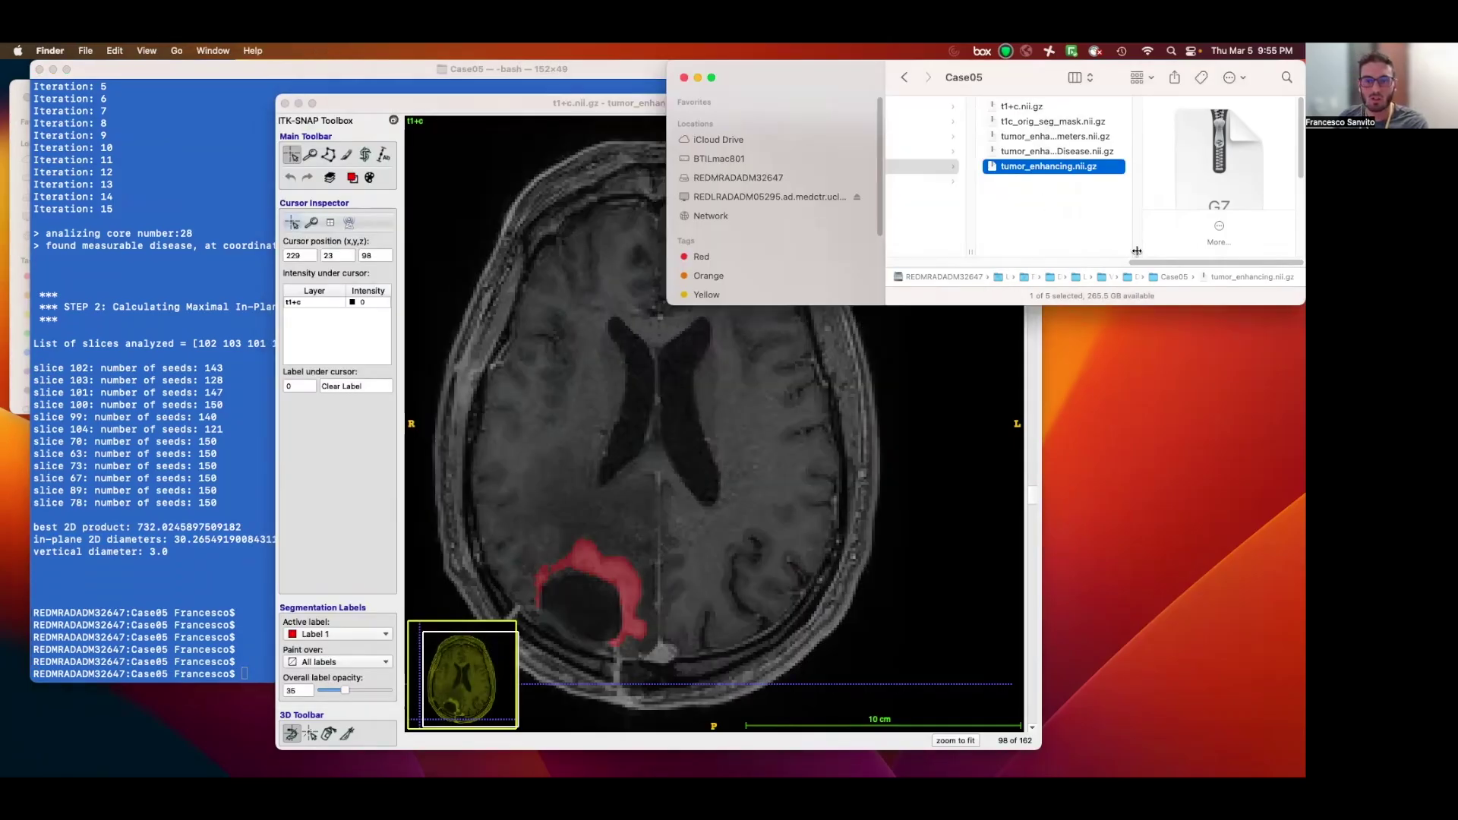
{"action": "left_click_drag", "start_coordinate": [1137, 251], "coordinate": [1242, 252]}
{"action": "left_click_drag", "start_coordinate": [1073, 152], "coordinate": [799, 439]}
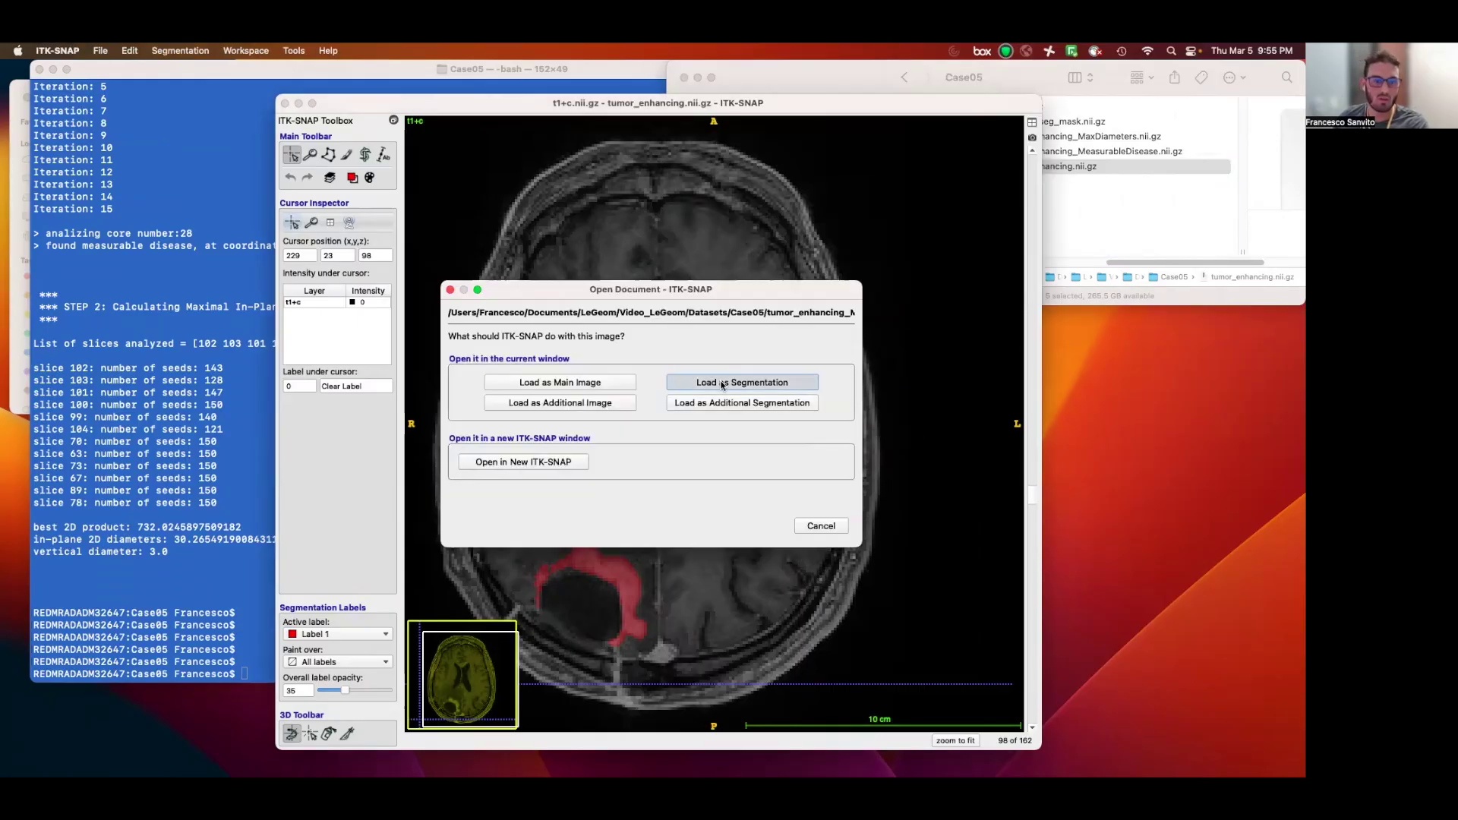
{"action": "left_click", "coordinate": [722, 388]}
{"action": "left_click_drag", "start_coordinate": [604, 182], "coordinate": [598, 102]}
Examine the green measurable-disease sphere within the red enhancing tumor across the axial slices.
{"action": "scroll", "coordinate": [582, 524], "scroll_direction": "up", "scroll_amount": 8}
{"action": "scroll", "coordinate": [592, 508], "scroll_direction": "down", "scroll_amount": 12}
{"action": "scroll", "coordinate": [750, 452], "scroll_direction": "down", "scroll_amount": 18}
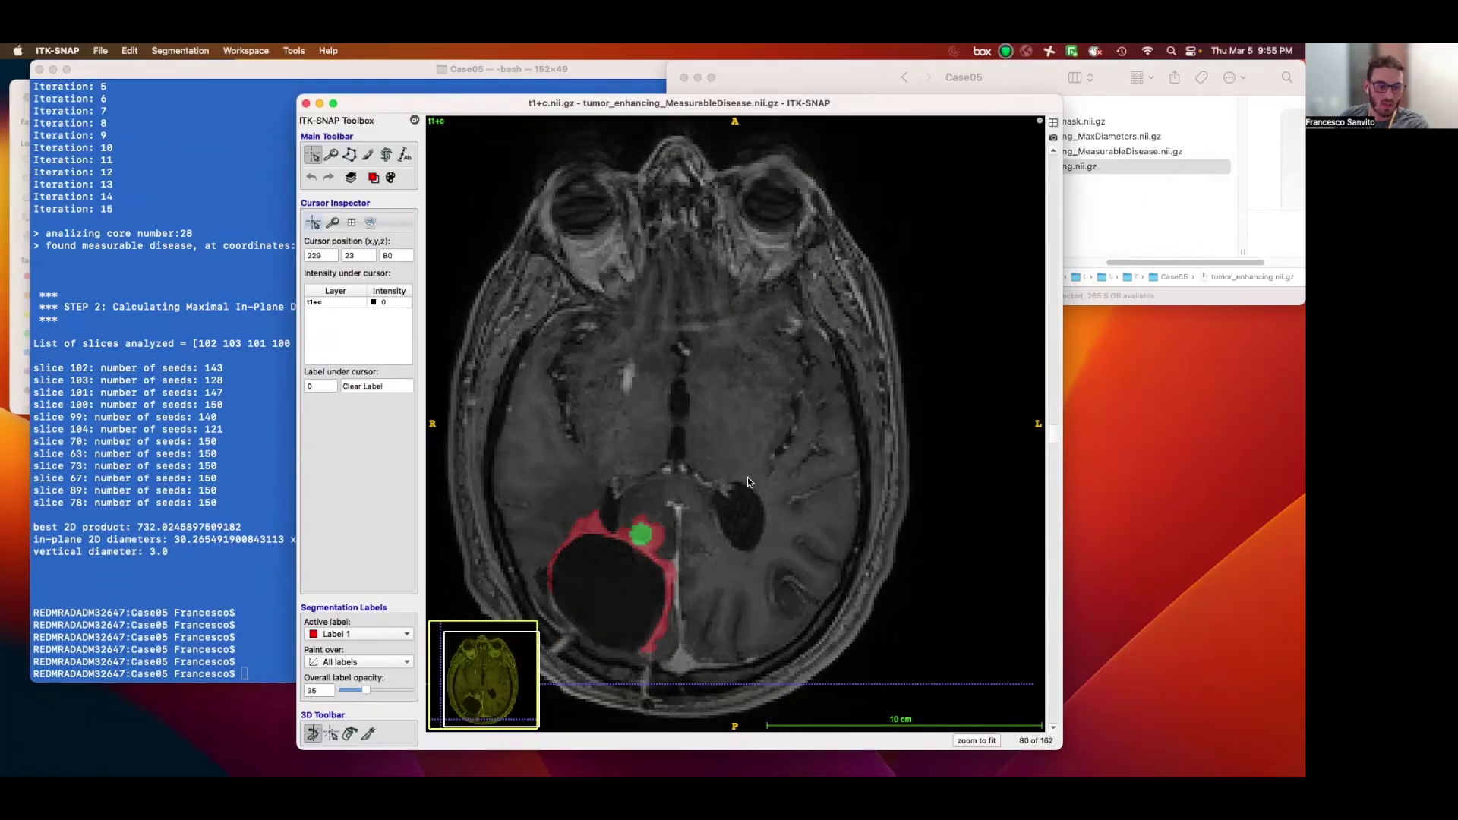
{"action": "scroll", "coordinate": [706, 549], "scroll_direction": "up", "scroll_amount": 10}
{"action": "scroll", "coordinate": [705, 551], "scroll_direction": "down", "scroll_amount": 9}
{"action": "scroll", "coordinate": [643, 536], "scroll_direction": "down", "scroll_amount": 3}
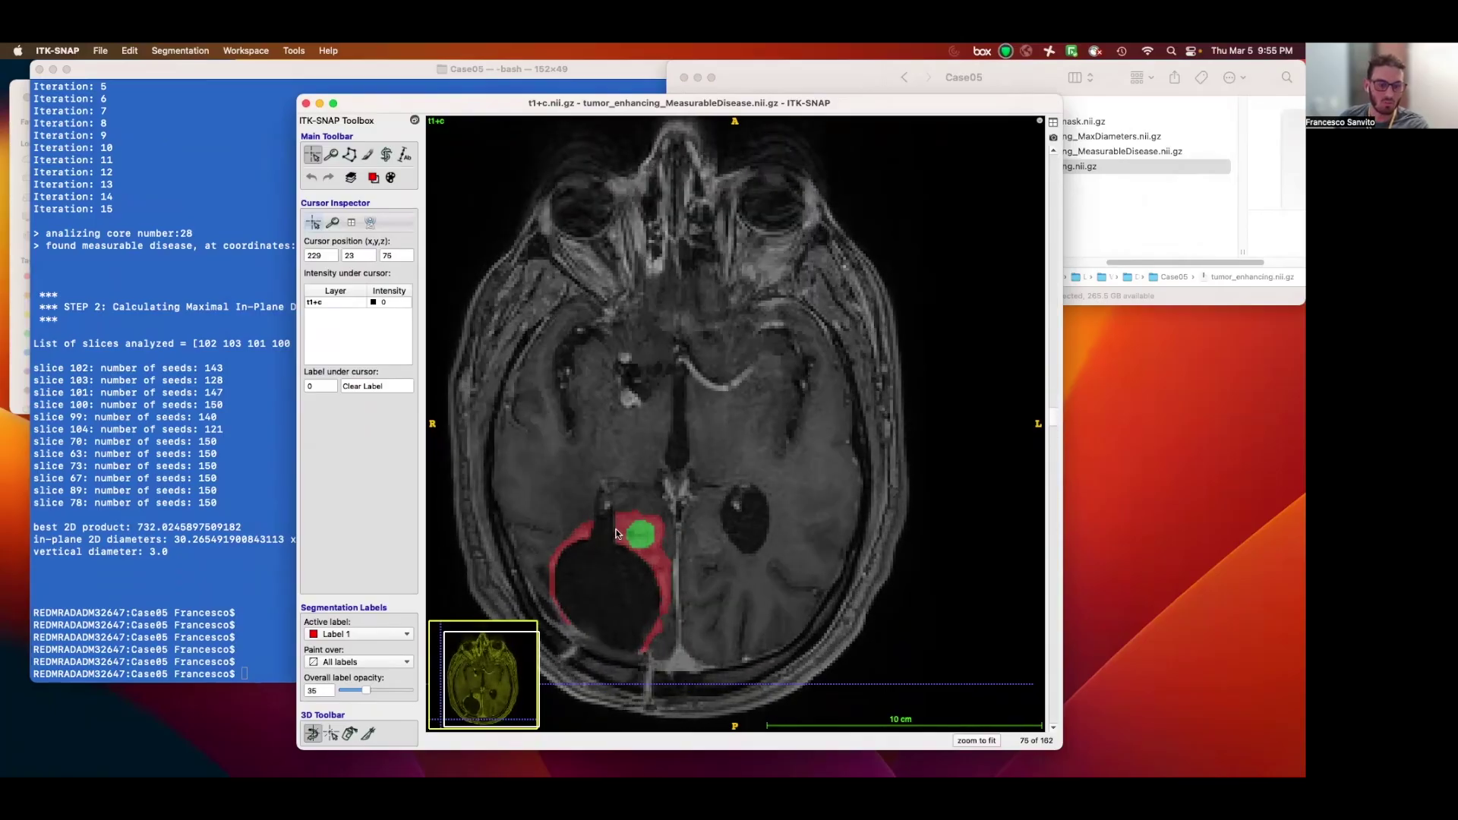
{"action": "scroll", "coordinate": [704, 555], "scroll_direction": "down", "scroll_amount": 3}
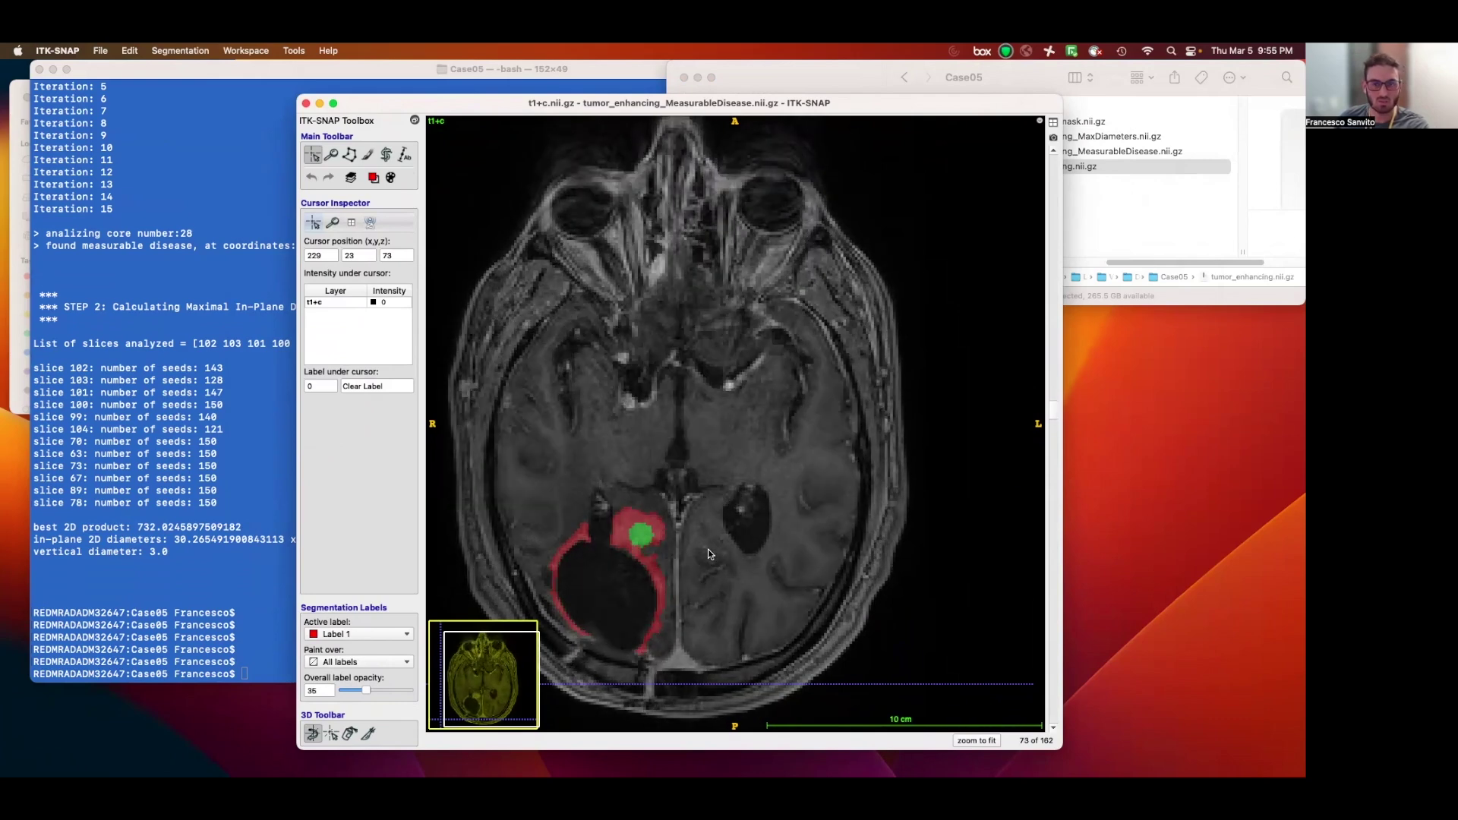
Replace the segmentation with tumor_enhancing_MaxDiameters.nii.gz from the Case05 folder.
{"action": "left_click", "coordinate": [1114, 156]}
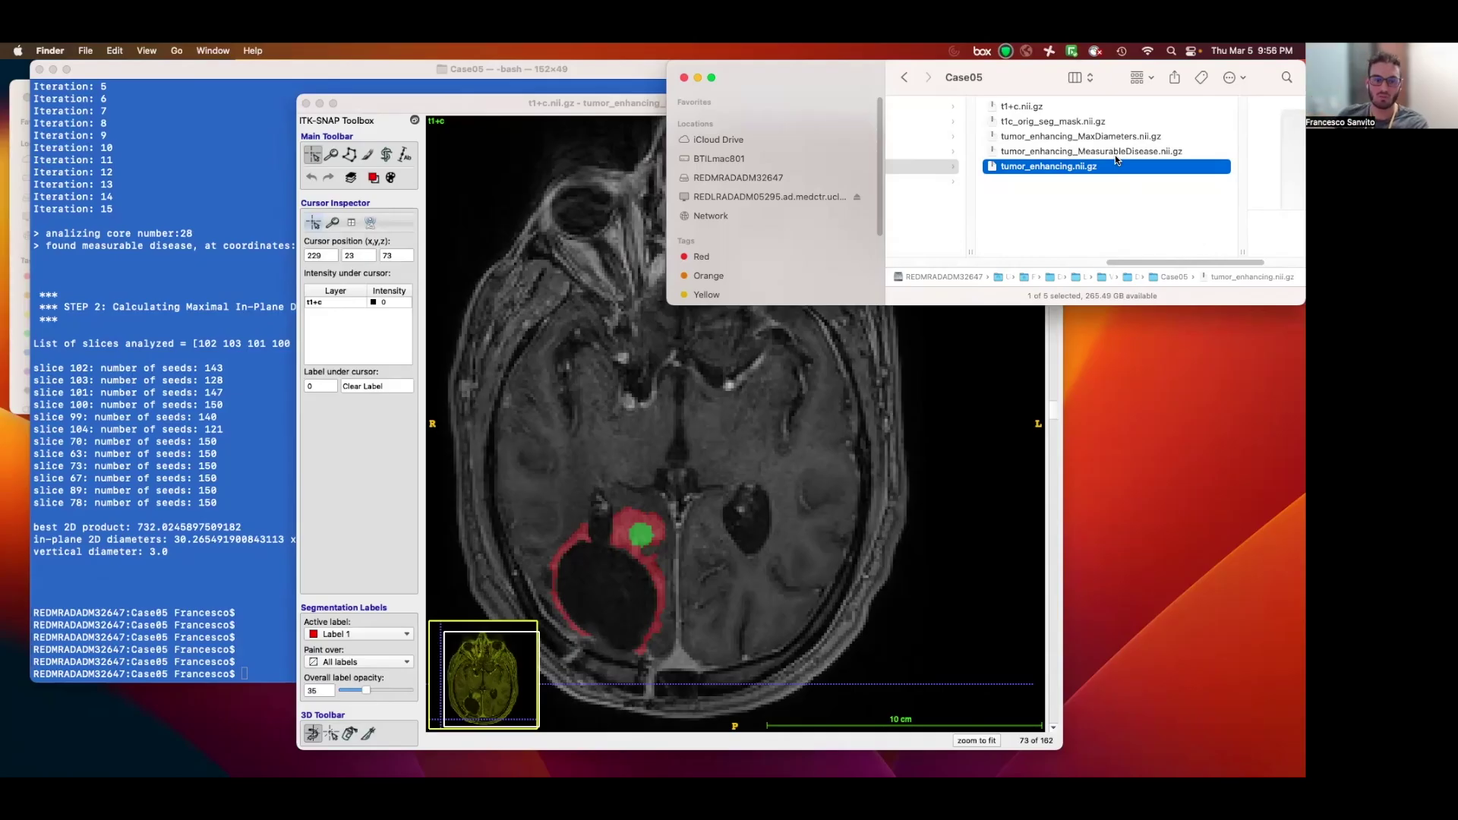
{"action": "scroll", "coordinate": [725, 391], "scroll_direction": "up", "scroll_amount": 2}
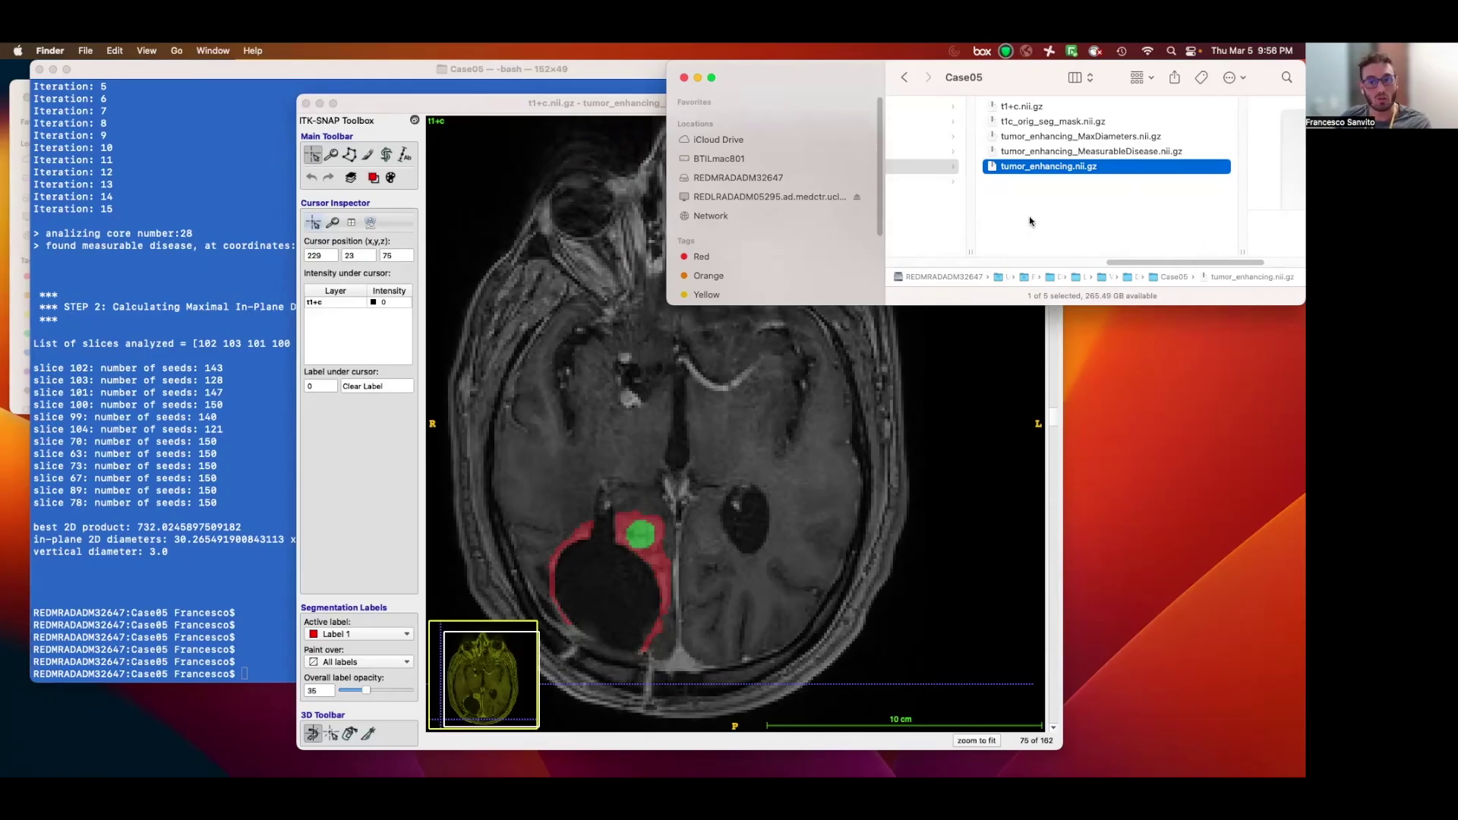
{"action": "left_click_drag", "start_coordinate": [1052, 168], "coordinate": [752, 467]}
{"action": "left_click", "coordinate": [744, 380]}
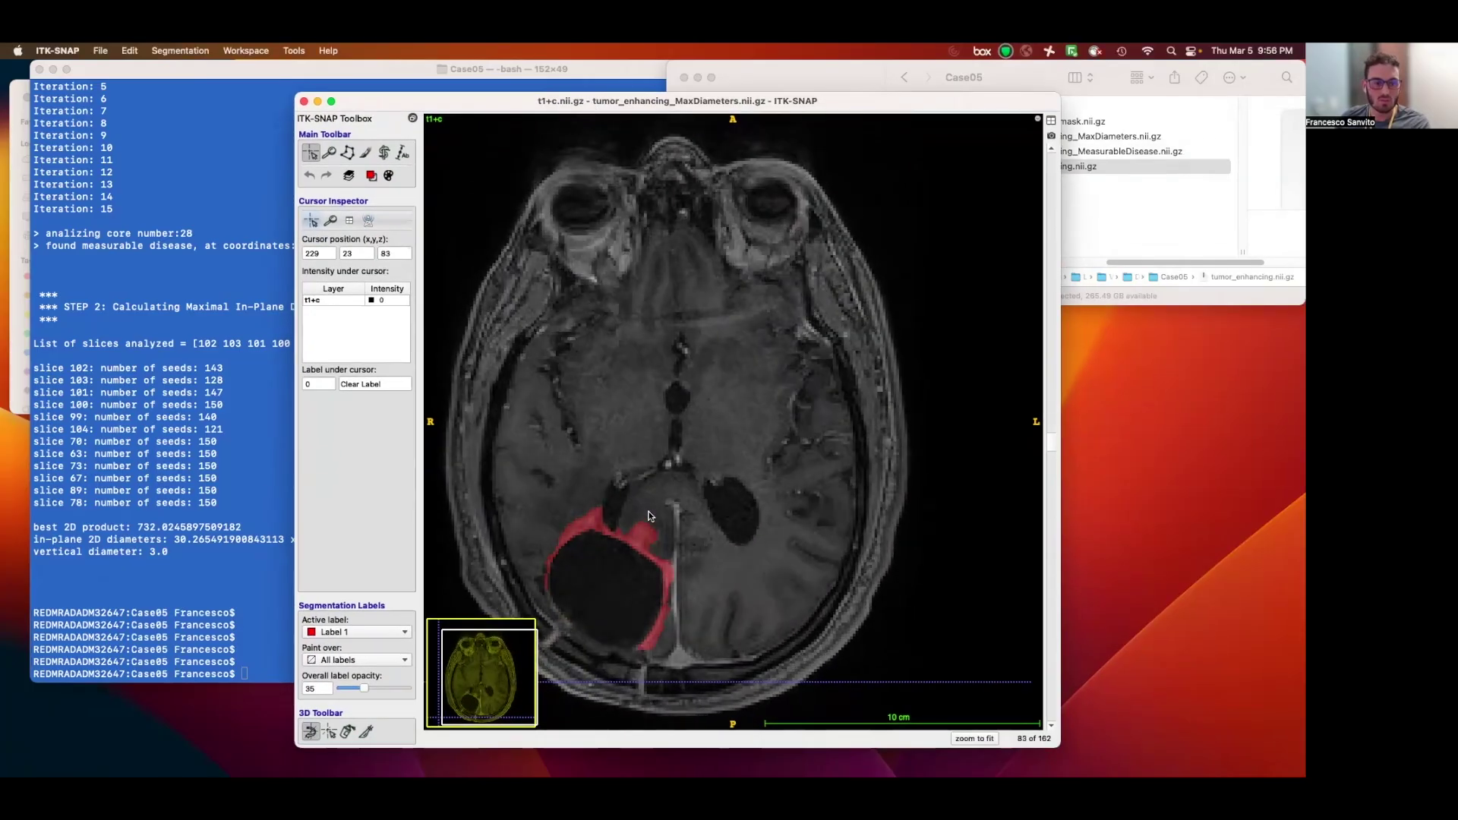
Examine the green maximal in-plane diameter lines over the tumor and compare that level with the lower axial slices.
{"action": "scroll", "coordinate": [649, 516], "scroll_direction": "down", "scroll_amount": 5}
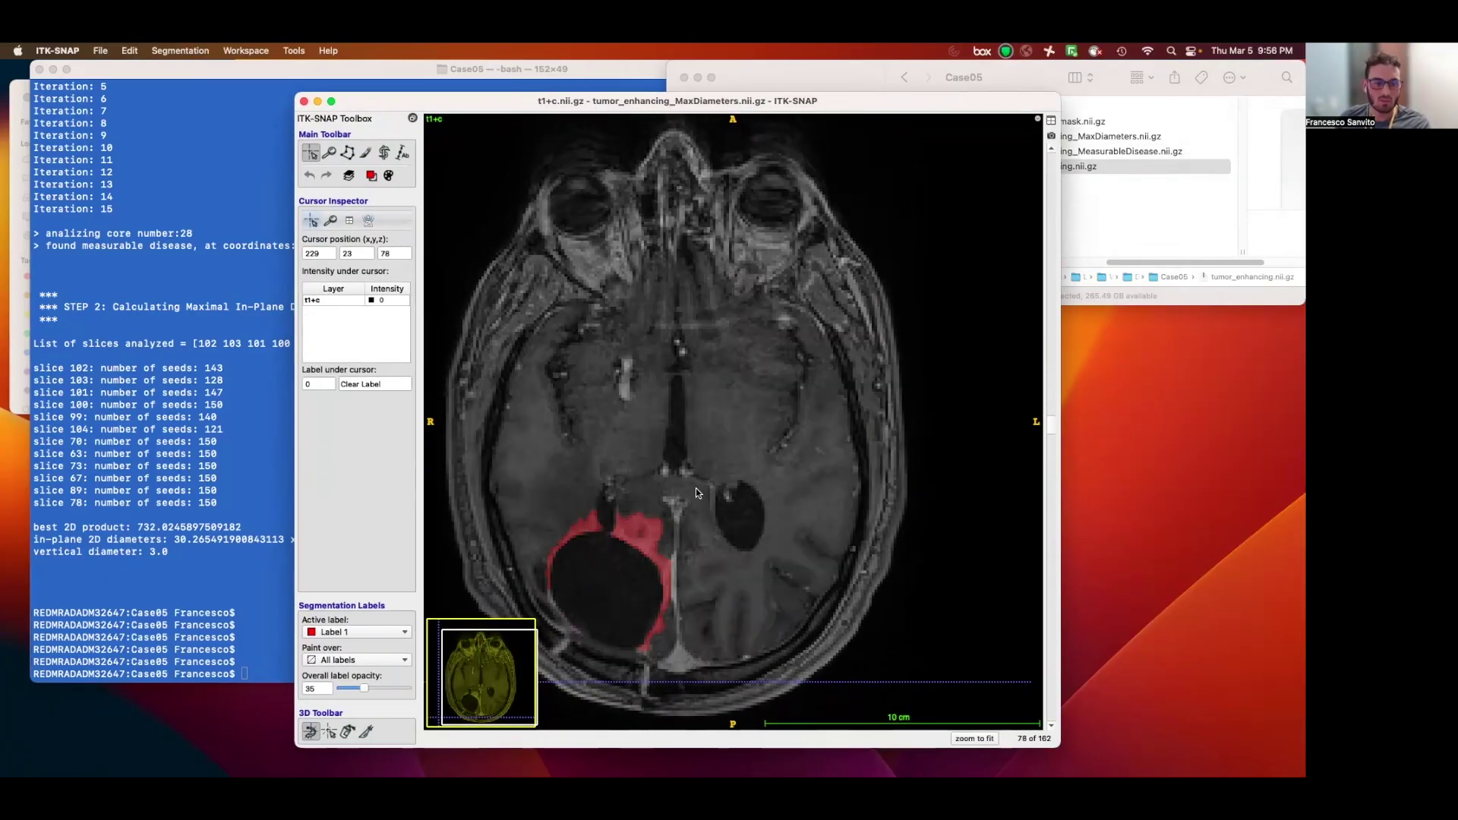
{"action": "scroll", "coordinate": [695, 490], "scroll_direction": "up", "scroll_amount": 20}
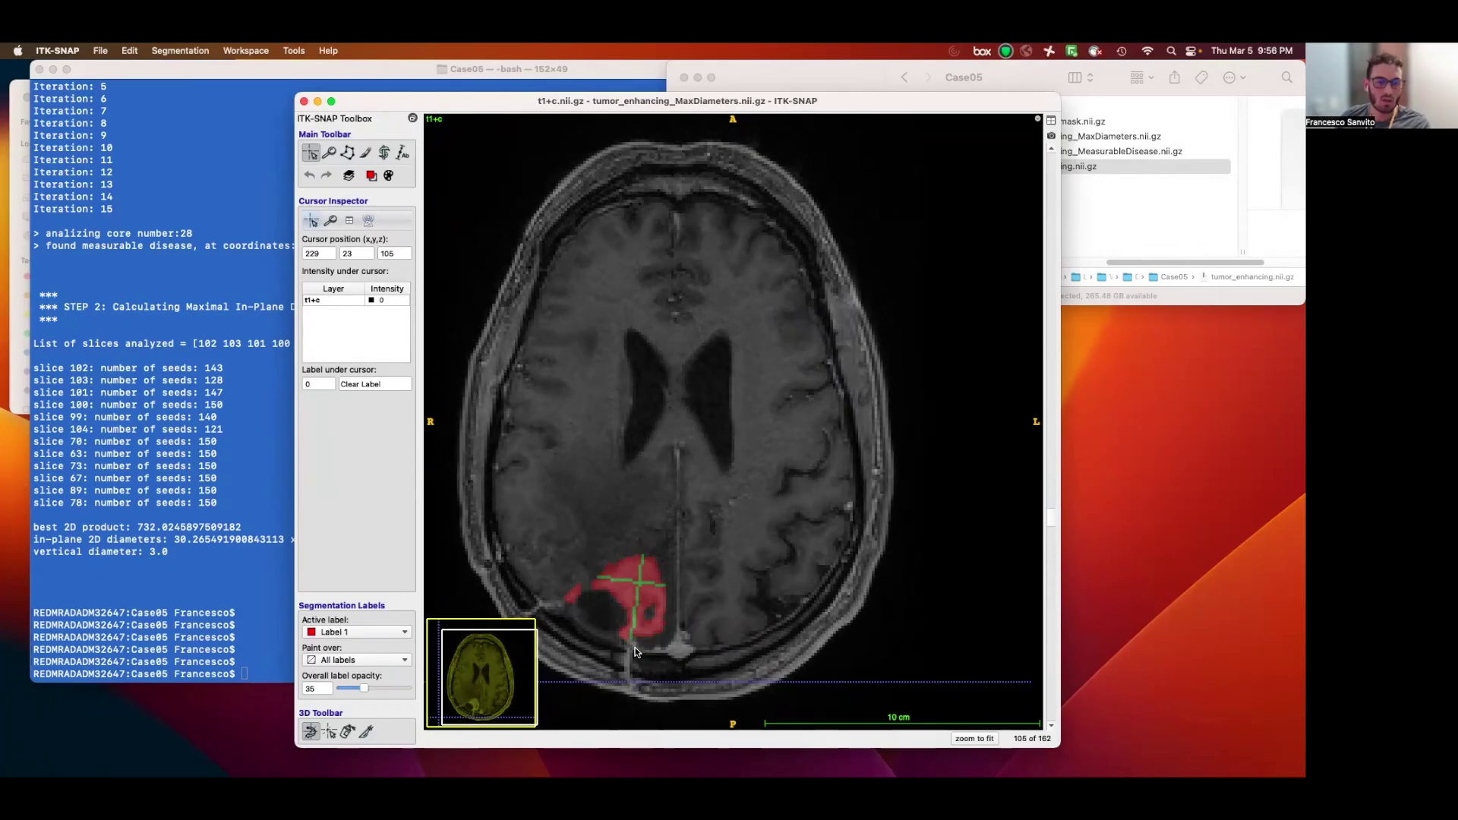
{"action": "scroll", "coordinate": [721, 643], "scroll_direction": "down", "scroll_amount": 17}
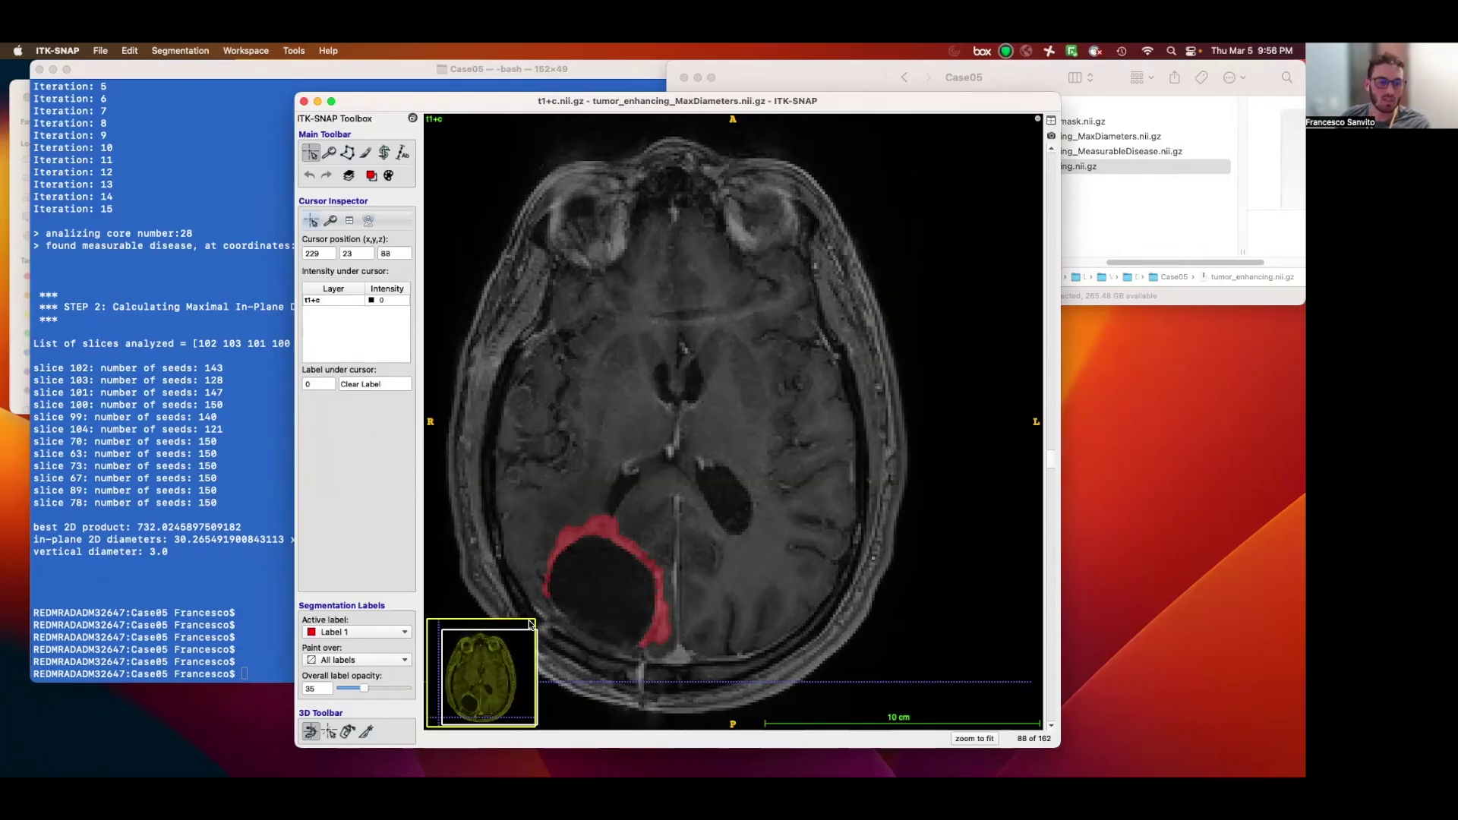
{"action": "scroll", "coordinate": [659, 656], "scroll_direction": "down", "scroll_amount": 6}
{"action": "scroll", "coordinate": [703, 638], "scroll_direction": "up", "scroll_amount": 6}
{"action": "scroll", "coordinate": [700, 654], "scroll_direction": "up", "scroll_amount": 15}
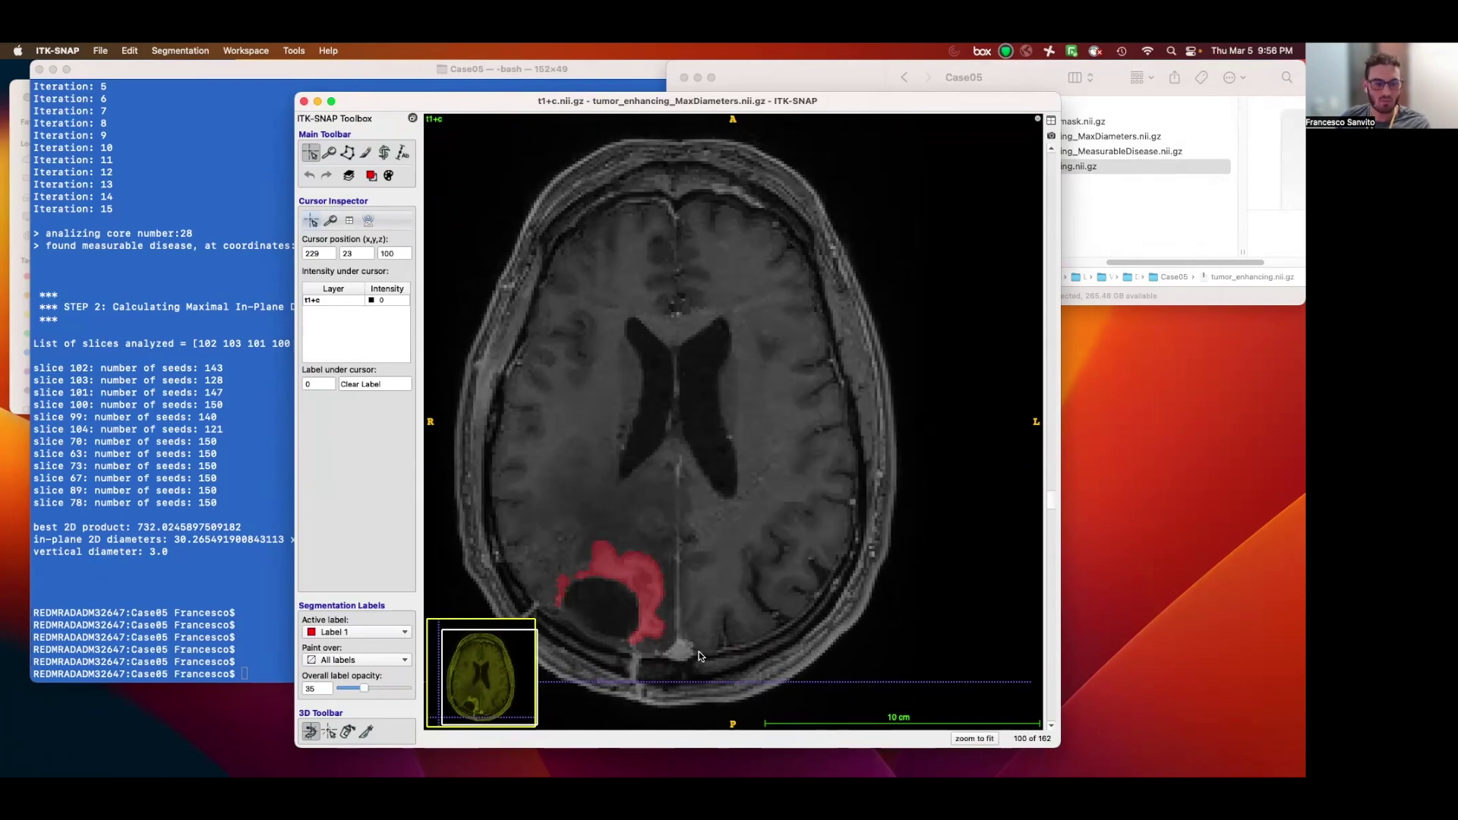
Scan the Case05 axial slices around the green diameter lines and review the calculated in-plane and vertical diameters in Terminal.
{"action": "scroll", "coordinate": [695, 653], "scroll_direction": "down", "scroll_amount": 14}
{"action": "scroll", "coordinate": [718, 630], "scroll_direction": "up", "scroll_amount": 10}
{"action": "scroll", "coordinate": [718, 630], "scroll_direction": "down", "scroll_amount": 10}
{"action": "scroll", "coordinate": [714, 612], "scroll_direction": "up", "scroll_amount": 7}
{"action": "scroll", "coordinate": [714, 612], "scroll_direction": "up", "scroll_amount": 9}
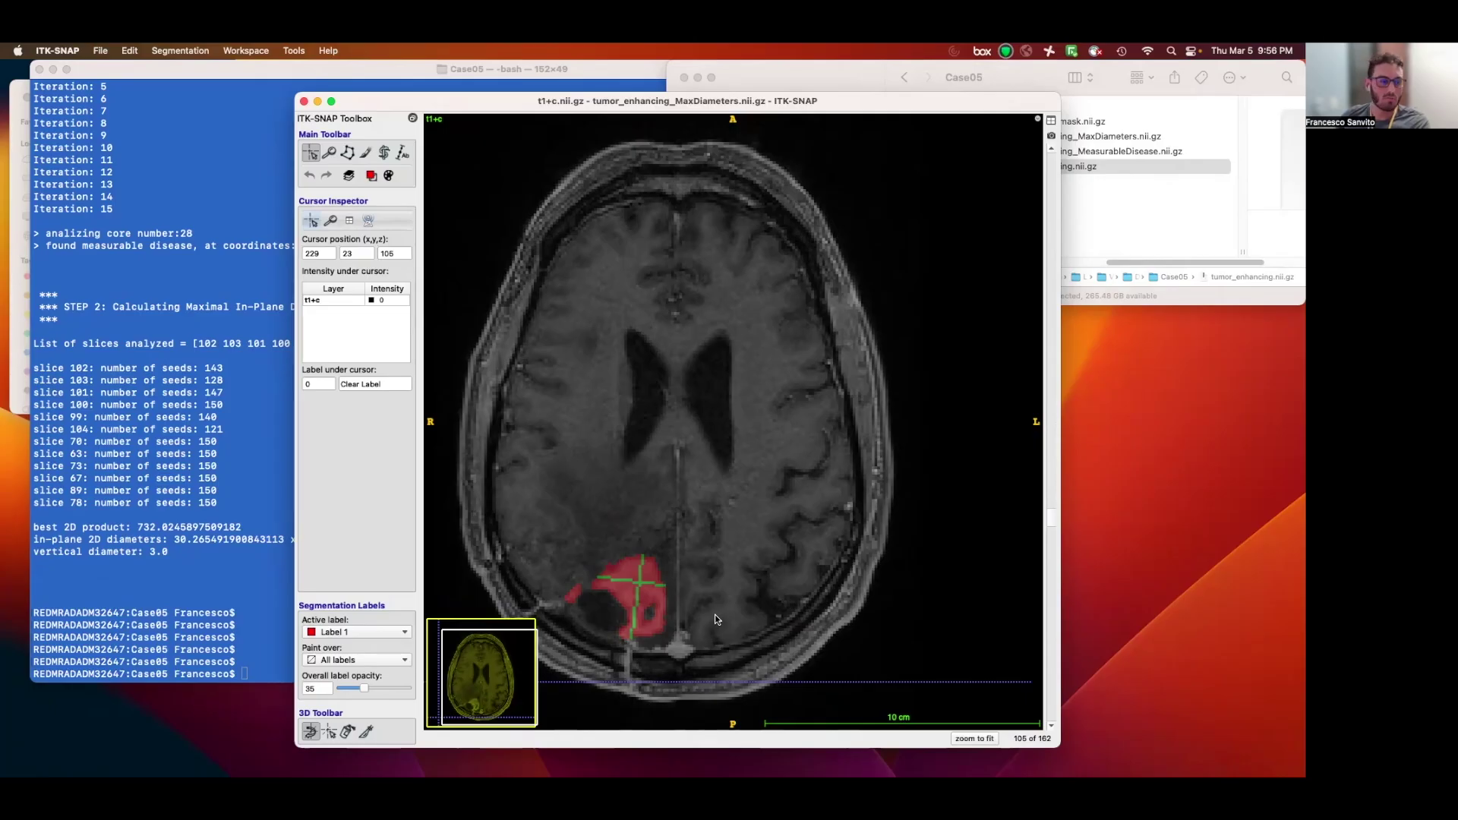
{"action": "key", "text": "super+Tab"}
{"action": "key", "text": "Return"}
{"action": "key", "text": "Return"}
{"action": "key", "text": "Return"}
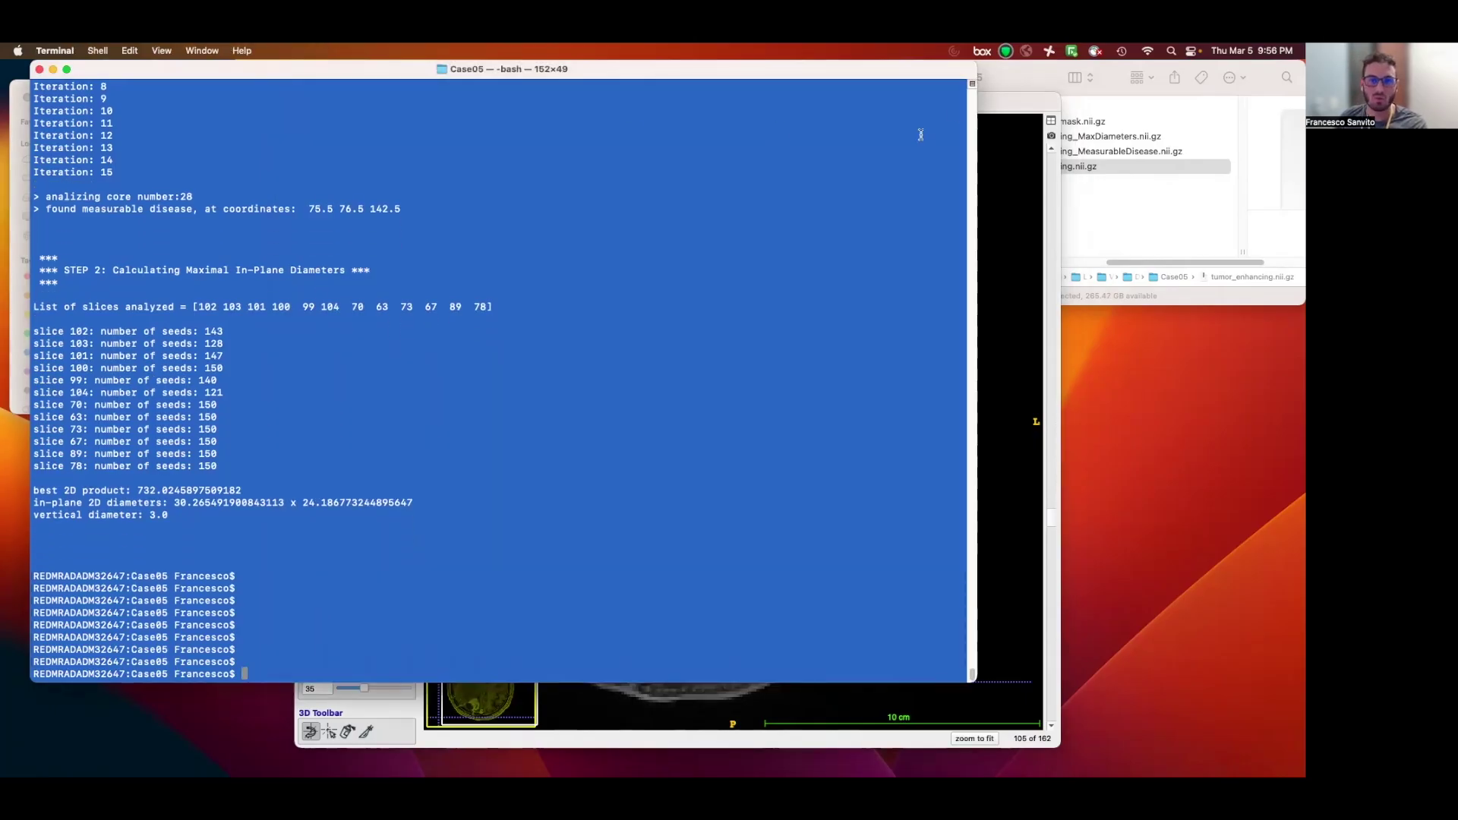
Examine the enhancing rim around the resection cavity across the axial slices of the Case04 t1+c.nii.gz image in ITK-SNAP.
{"action": "left_click", "coordinate": [1022, 76]}
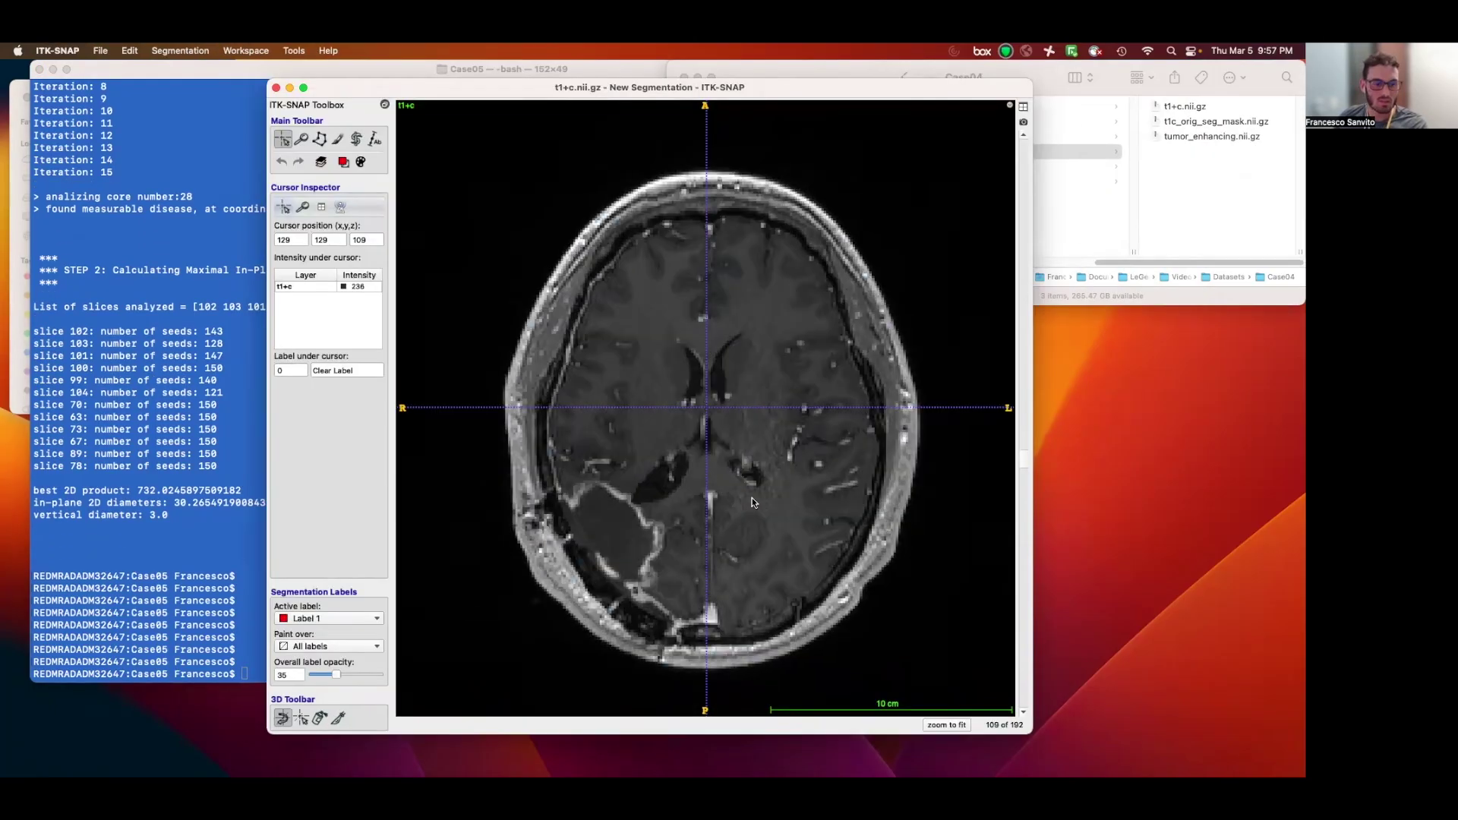
{"action": "scroll", "coordinate": [752, 498], "scroll_direction": "up", "scroll_amount": 11}
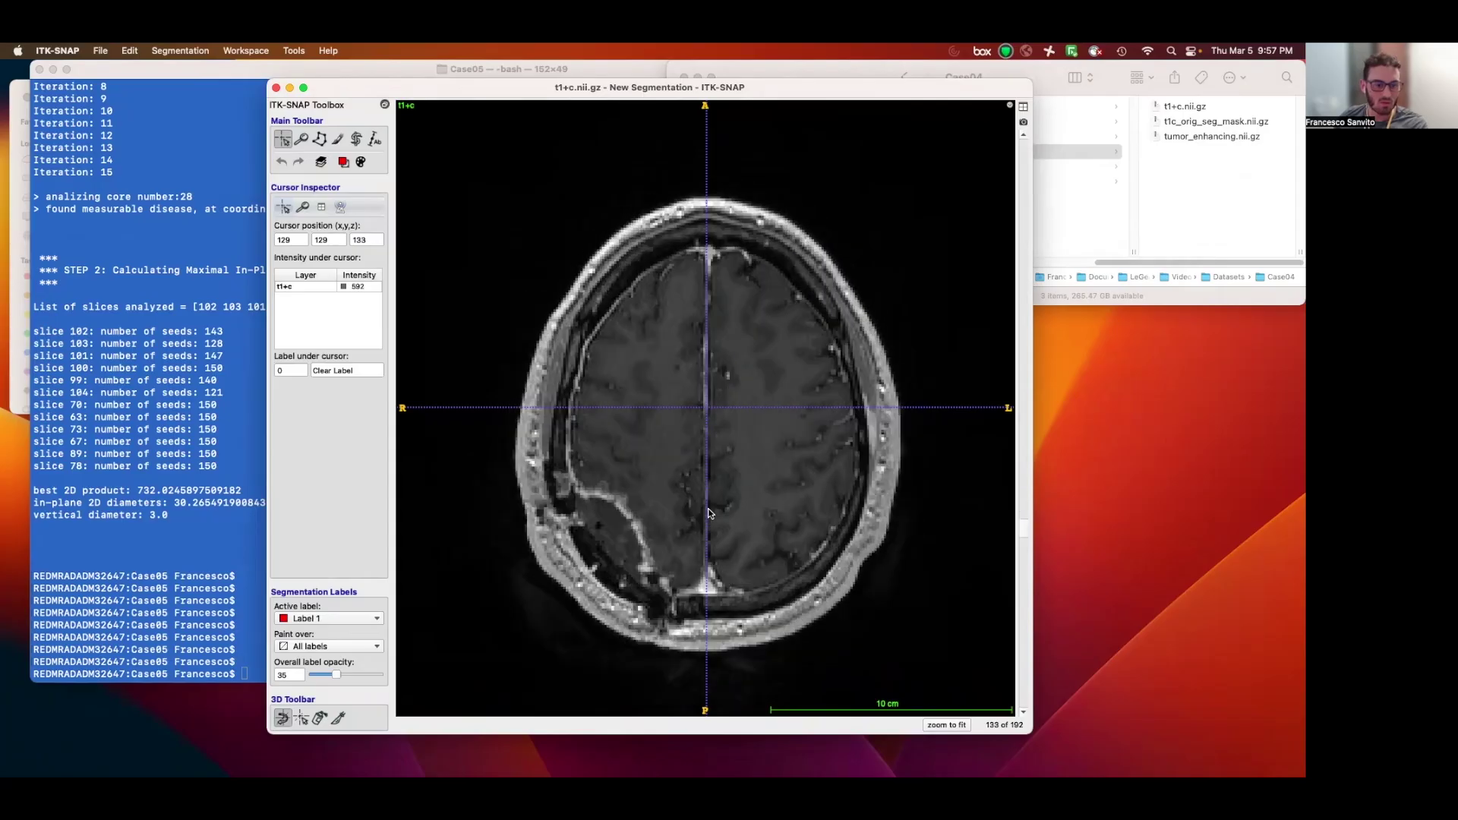
{"action": "scroll", "coordinate": [601, 489], "scroll_direction": "down", "scroll_amount": 10}
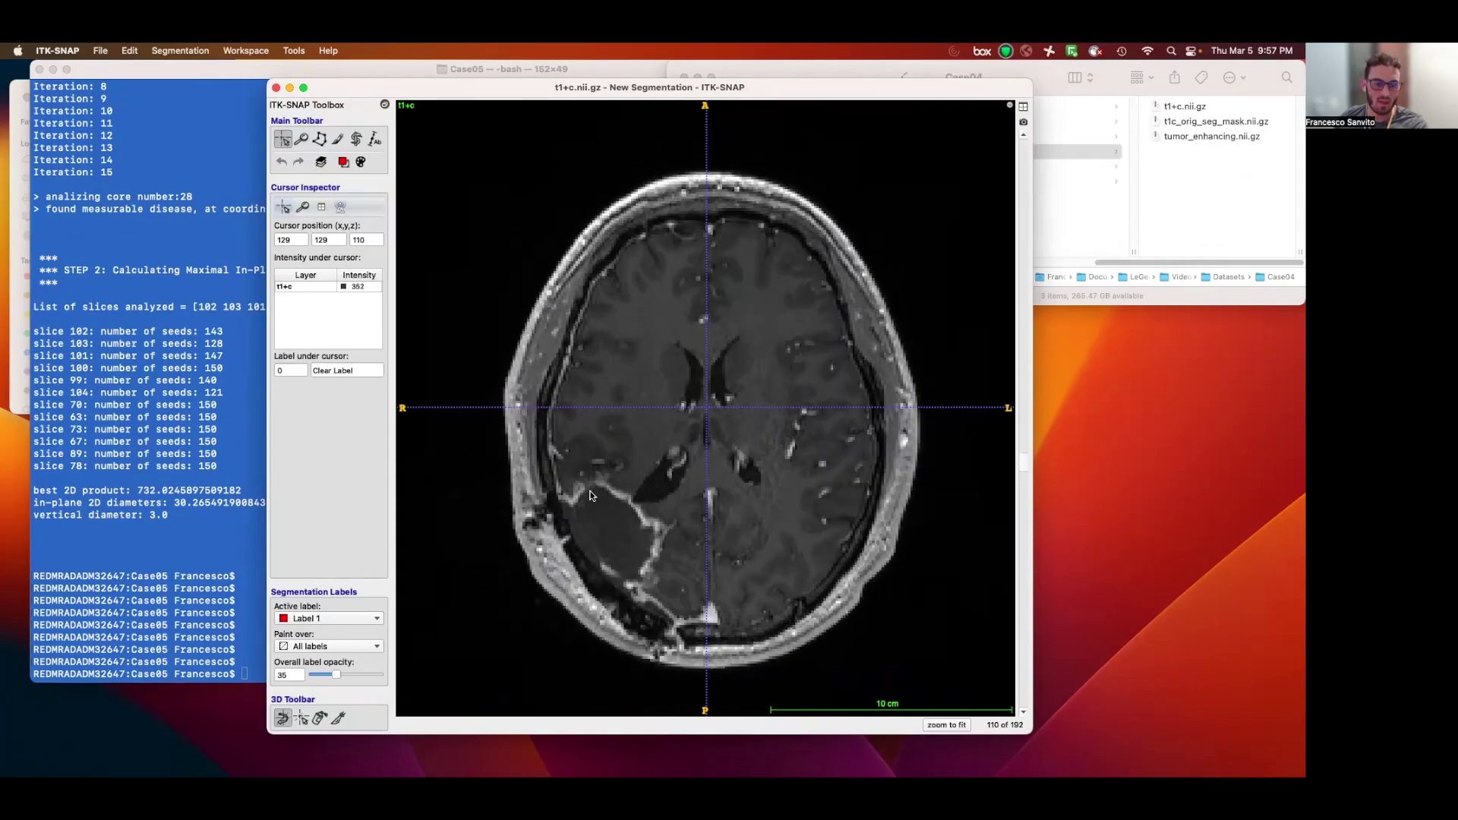
{"action": "scroll", "coordinate": [649, 587], "scroll_direction": "up", "scroll_amount": 12}
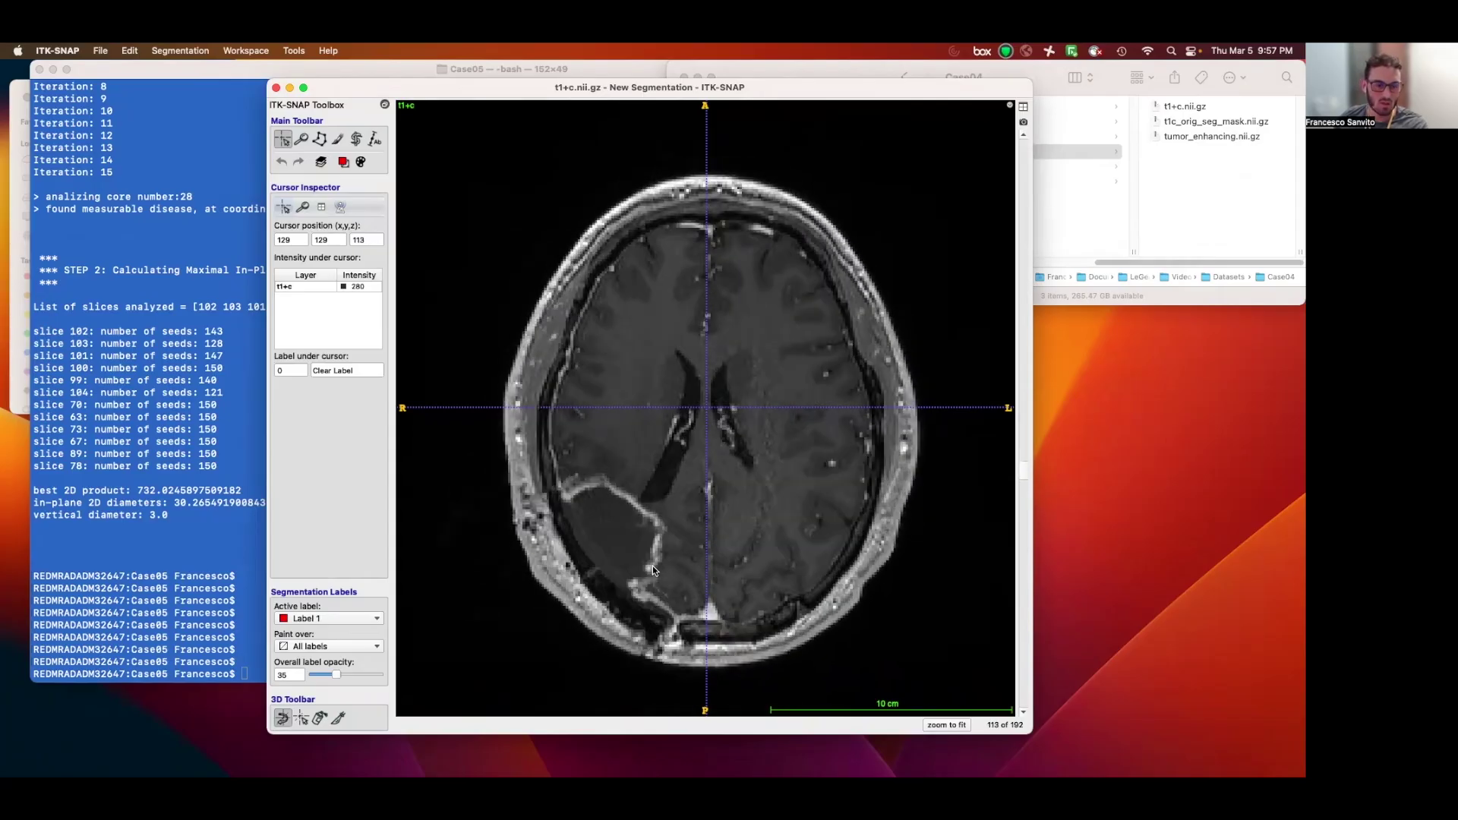
{"action": "scroll", "coordinate": [656, 566], "scroll_direction": "up", "scroll_amount": 5}
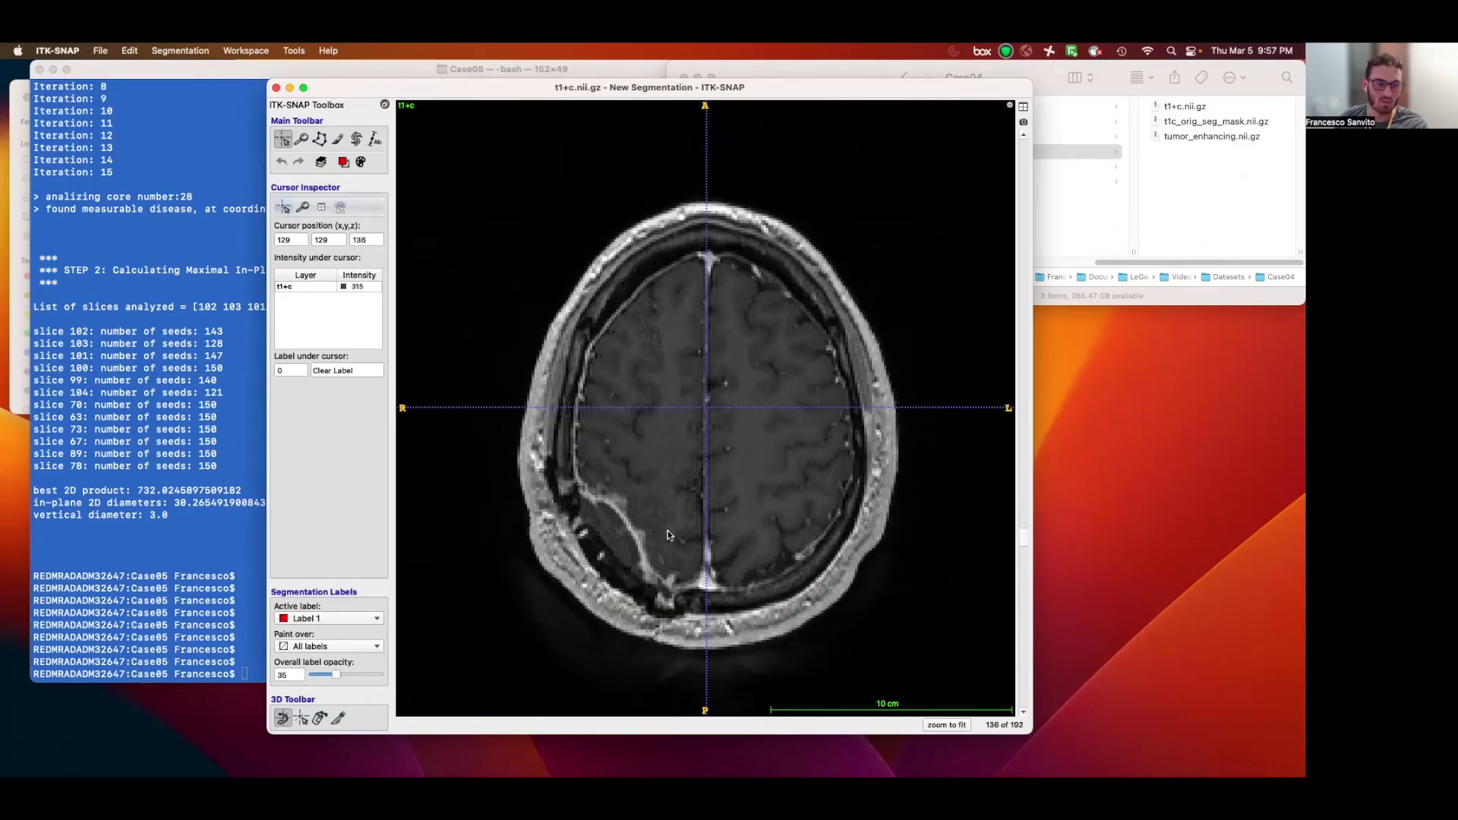
{"action": "scroll", "coordinate": [649, 524], "scroll_direction": "down", "scroll_amount": 20}
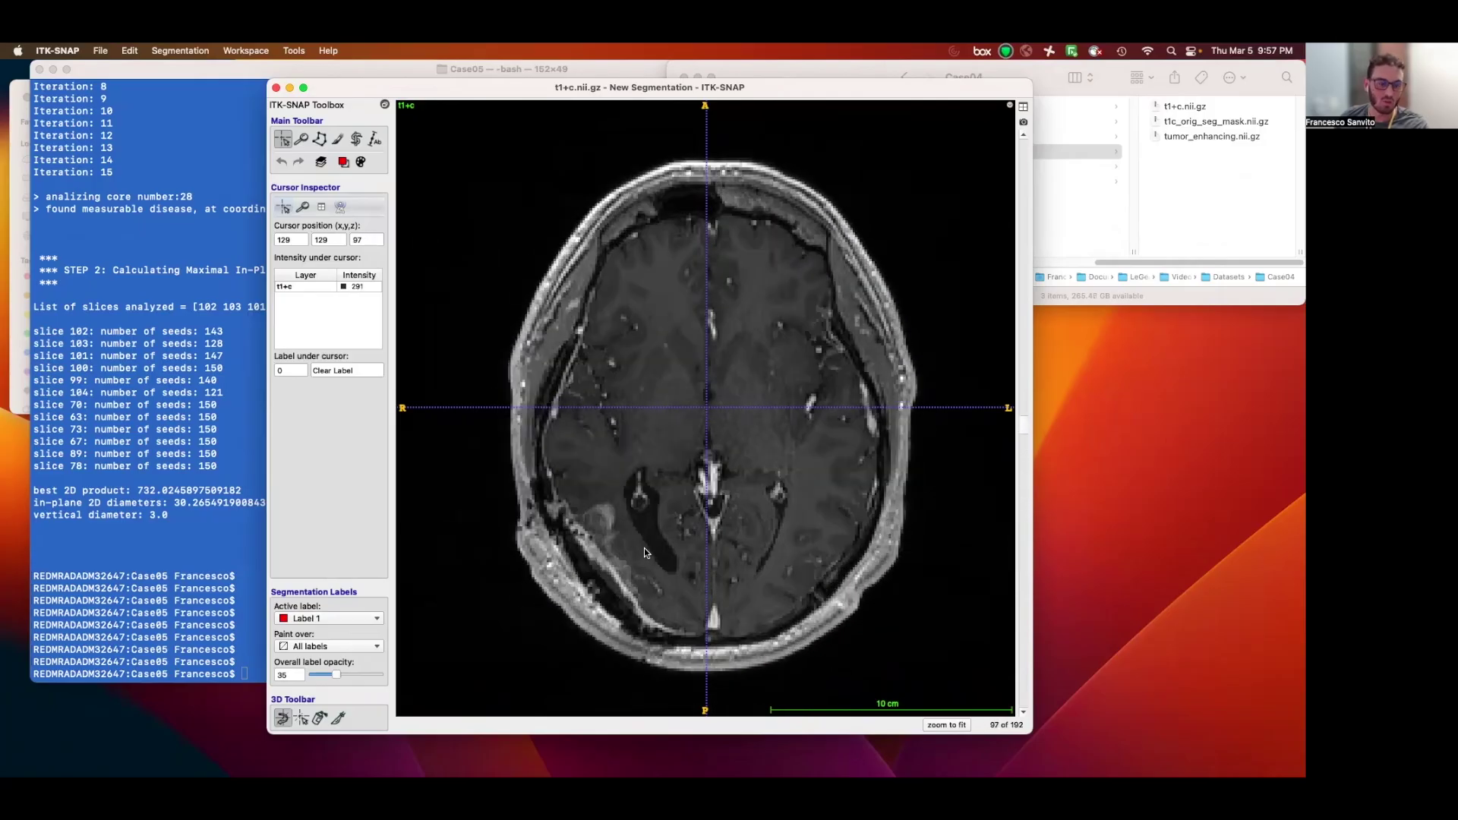
{"action": "scroll", "coordinate": [639, 539], "scroll_direction": "up", "scroll_amount": 4}
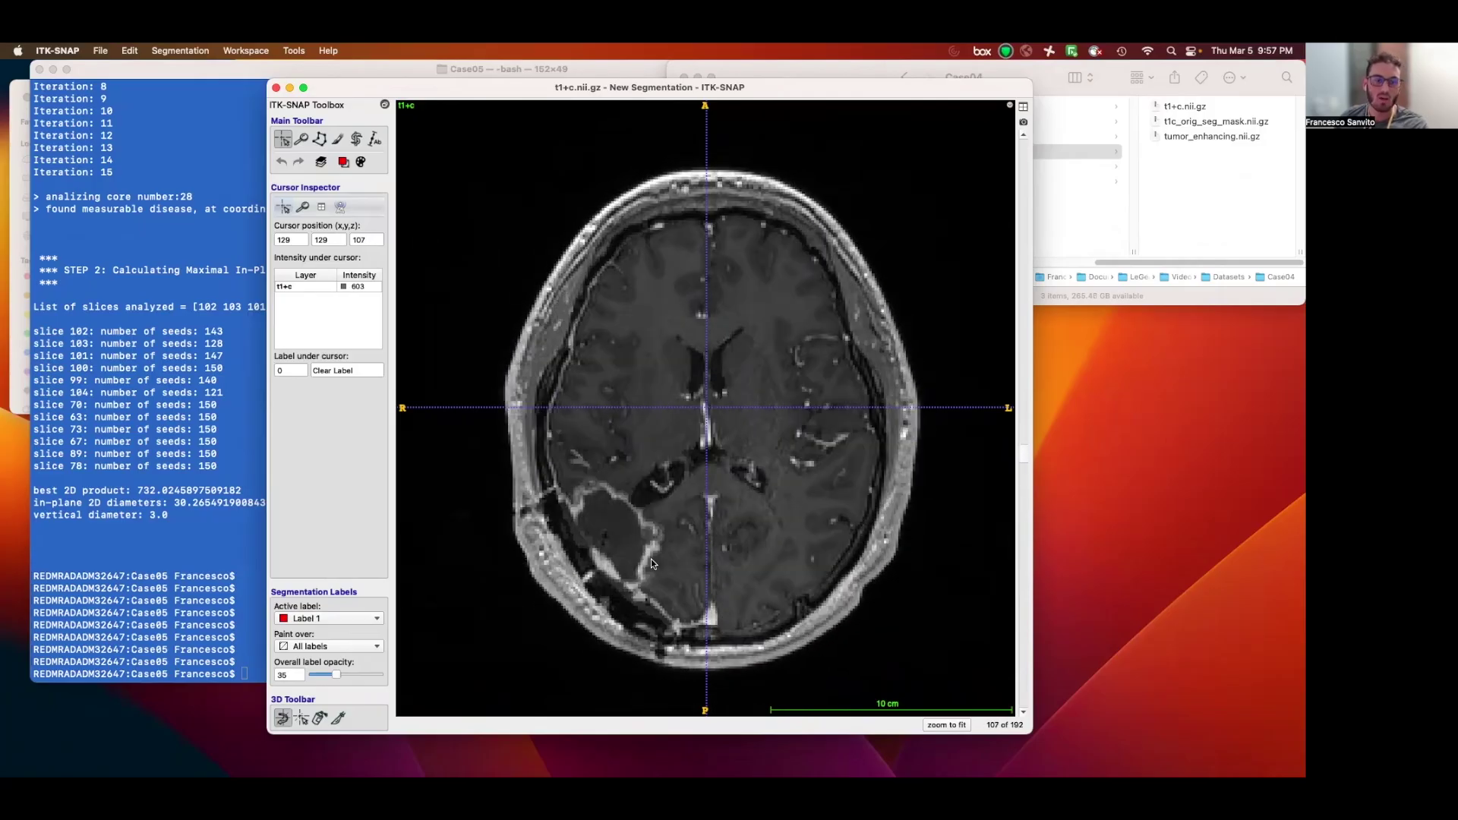
{"action": "scroll", "coordinate": [654, 561], "scroll_direction": "up", "scroll_amount": 5}
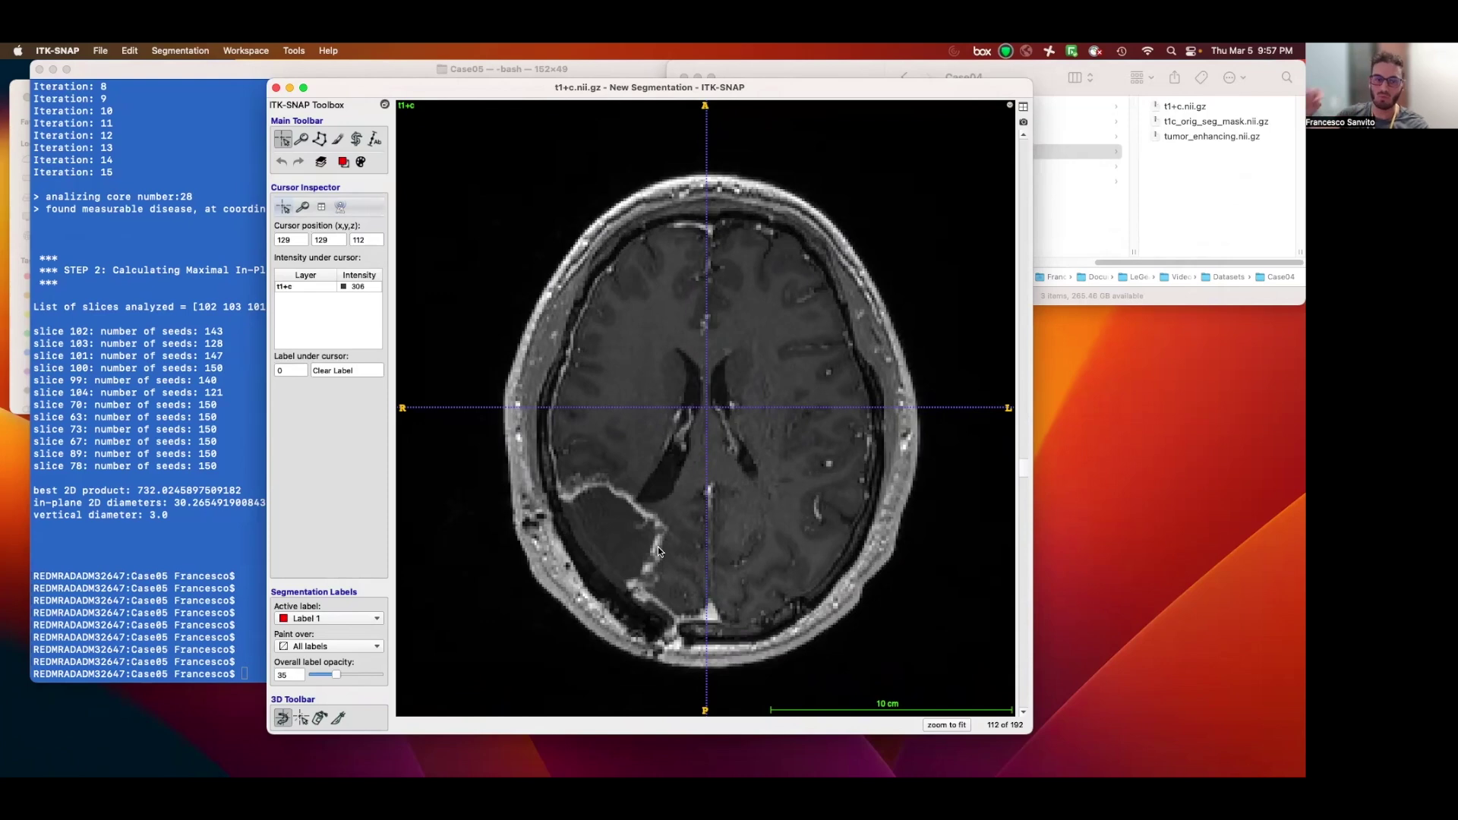
{"action": "scroll", "coordinate": [757, 541], "scroll_direction": "up", "scroll_amount": 6}
{"action": "scroll", "coordinate": [769, 492], "scroll_direction": "down", "scroll_amount": 3}
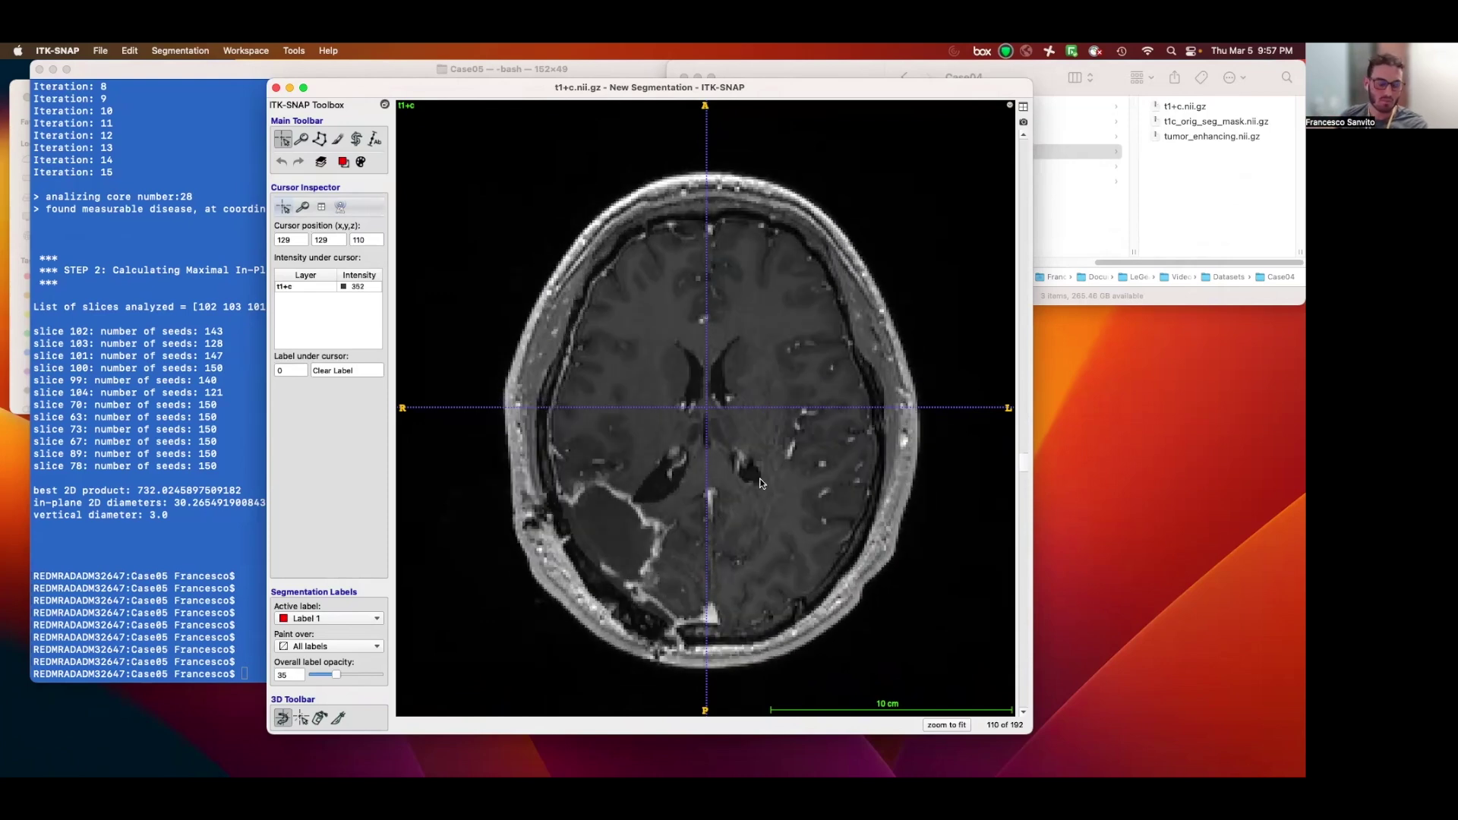
Switch to Terminal and change the working directory to the Case04 dataset folder.
{"action": "left_click", "coordinate": [190, 532]}
{"action": "key", "text": "Return"}
{"action": "key", "text": "Return"}
{"action": "key", "text": "Return"}
{"action": "key", "text": "Return"}
{"action": "key", "text": "Return"}
{"action": "key", "text": "Return"}
{"action": "key", "text": "Return"}
{"action": "key", "text": "Return"}
{"action": "key", "text": "Return"}
{"action": "key", "text": "Return"}
{"action": "key", "text": "Return"}
{"action": "key", "text": "Return"}
{"action": "key", "text": "Return"}
{"action": "key", "text": "Return"}
{"action": "key", "text": "Return"}
{"action": "key", "text": "Return"}
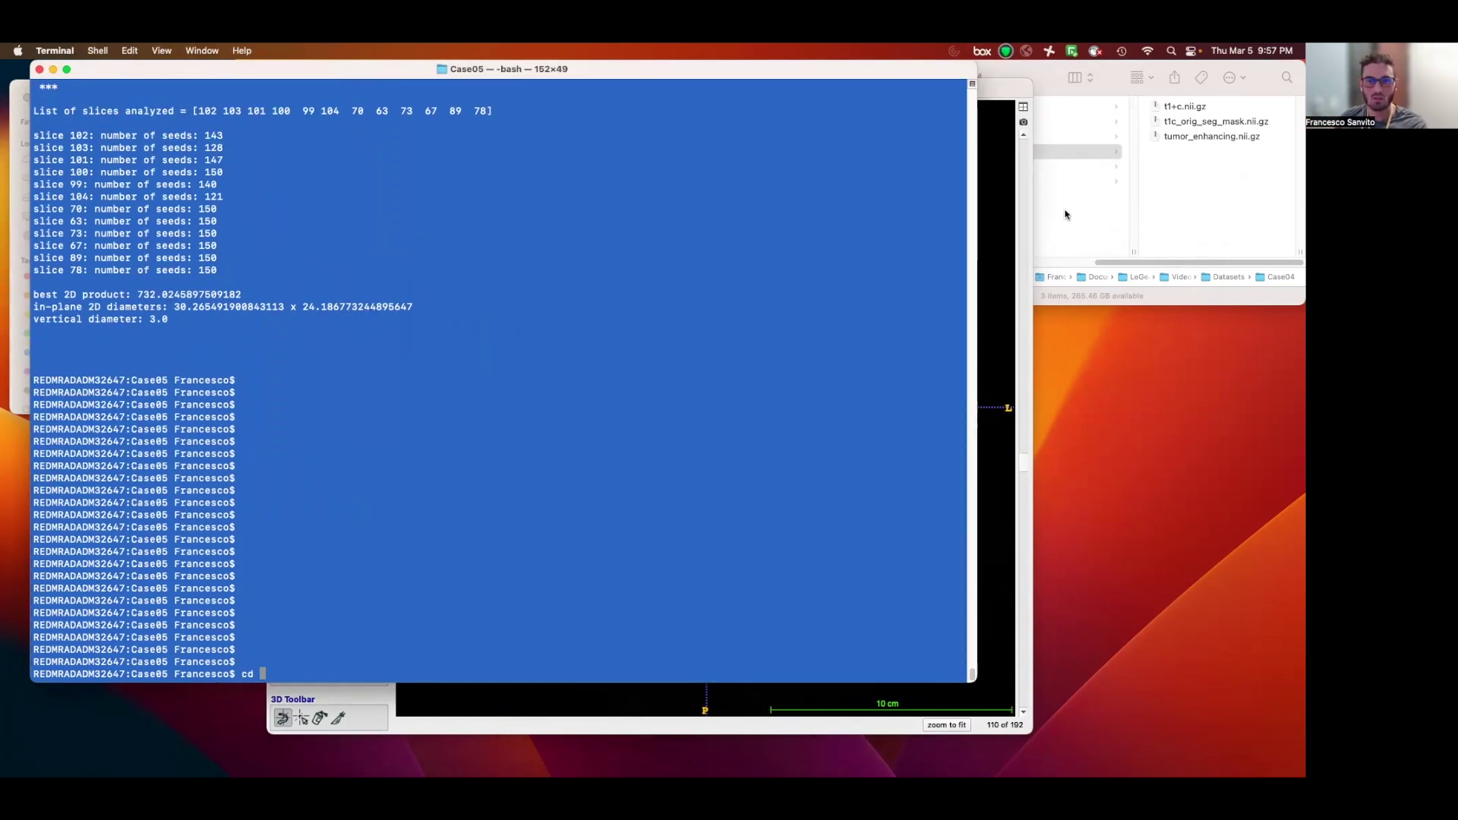
{"action": "type", "text": "cd"}
{"action": "left_click", "coordinate": [1065, 215]}
{"action": "left_click_drag", "start_coordinate": [1013, 151], "coordinate": [436, 530]}
{"action": "left_click", "coordinate": [435, 530]}
{"action": "key", "text": "Return"}
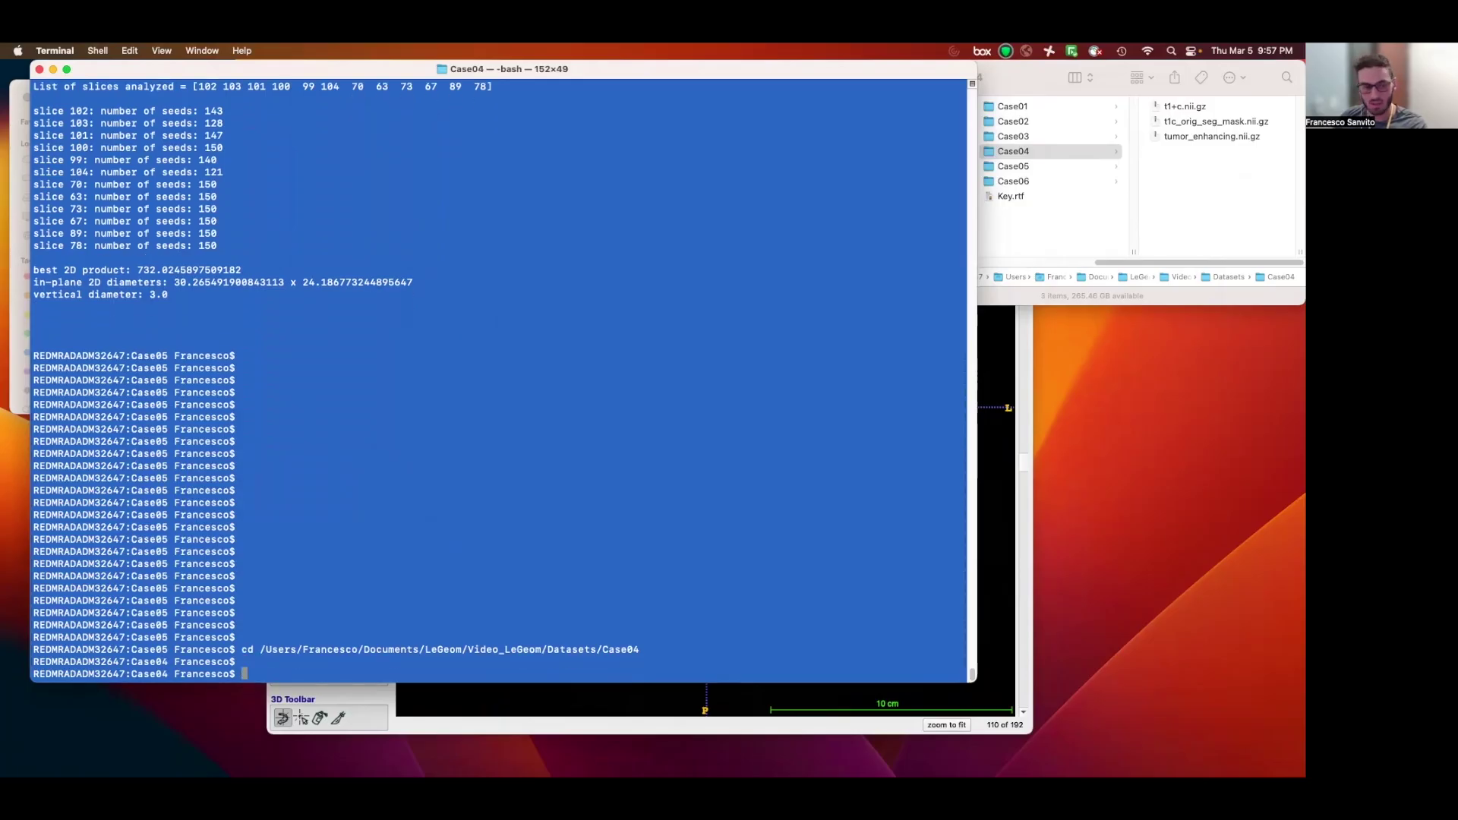
Run Fran_DiametersFromSegmentation.py from the Case04 folder with tumor_enhancing.nii.gz and t1+c.nii.gz as inputs.
{"action": "key", "text": "Return"}
{"action": "key", "text": "Return"}
{"action": "key", "text": "Return"}
{"action": "key", "text": "Return"}
{"action": "key", "text": "Up"}
{"action": "key", "text": "Up"}
{"action": "key", "text": "Return"}
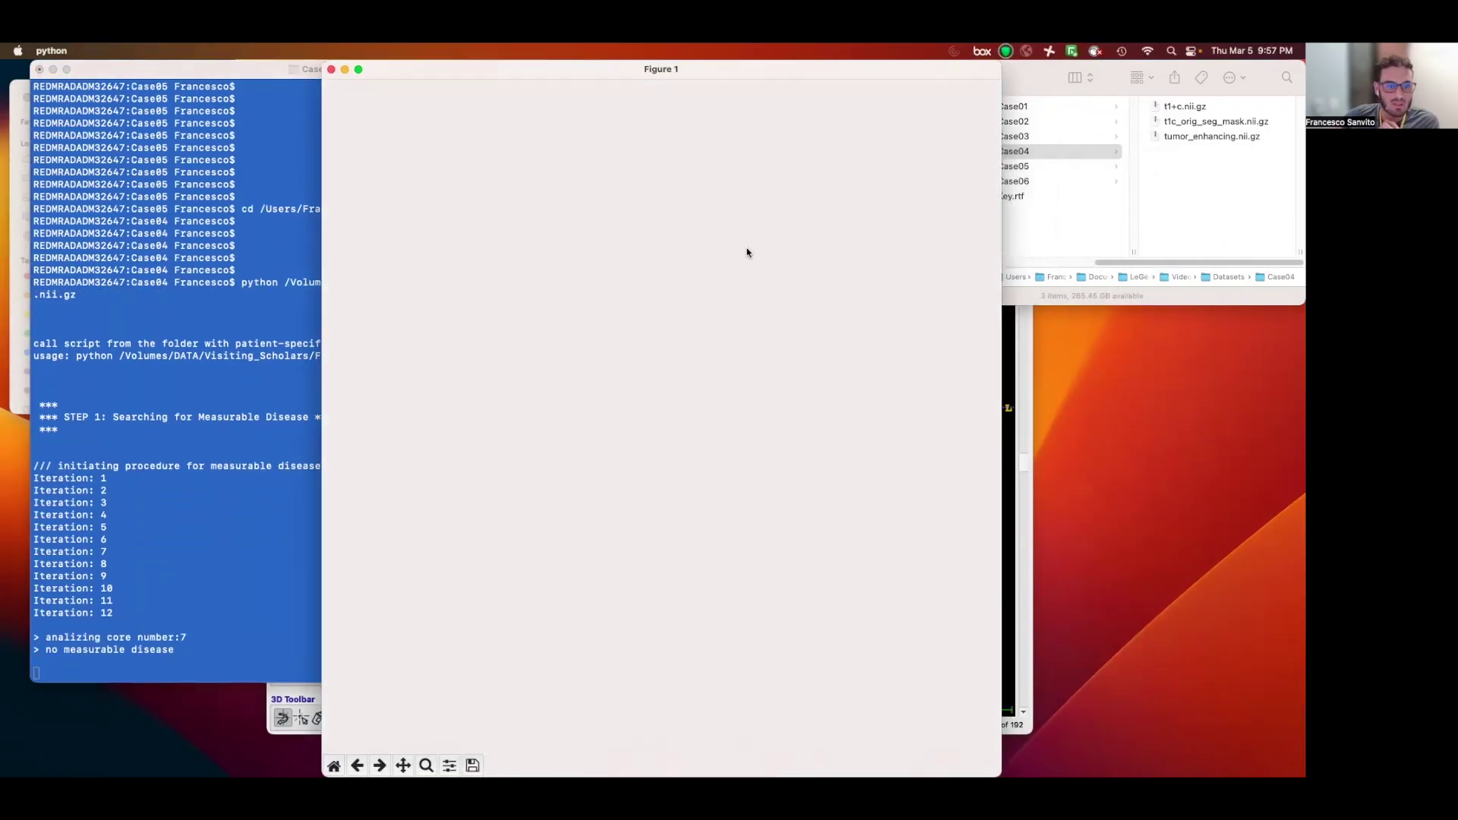
Resize and rotate the 3D plot to inspect the blue sphere against the tumor, and close the figure so the script continues.
{"action": "left_click_drag", "start_coordinate": [1001, 776], "coordinate": [1014, 697]}
{"action": "left_click_drag", "start_coordinate": [730, 455], "coordinate": [619, 433]}
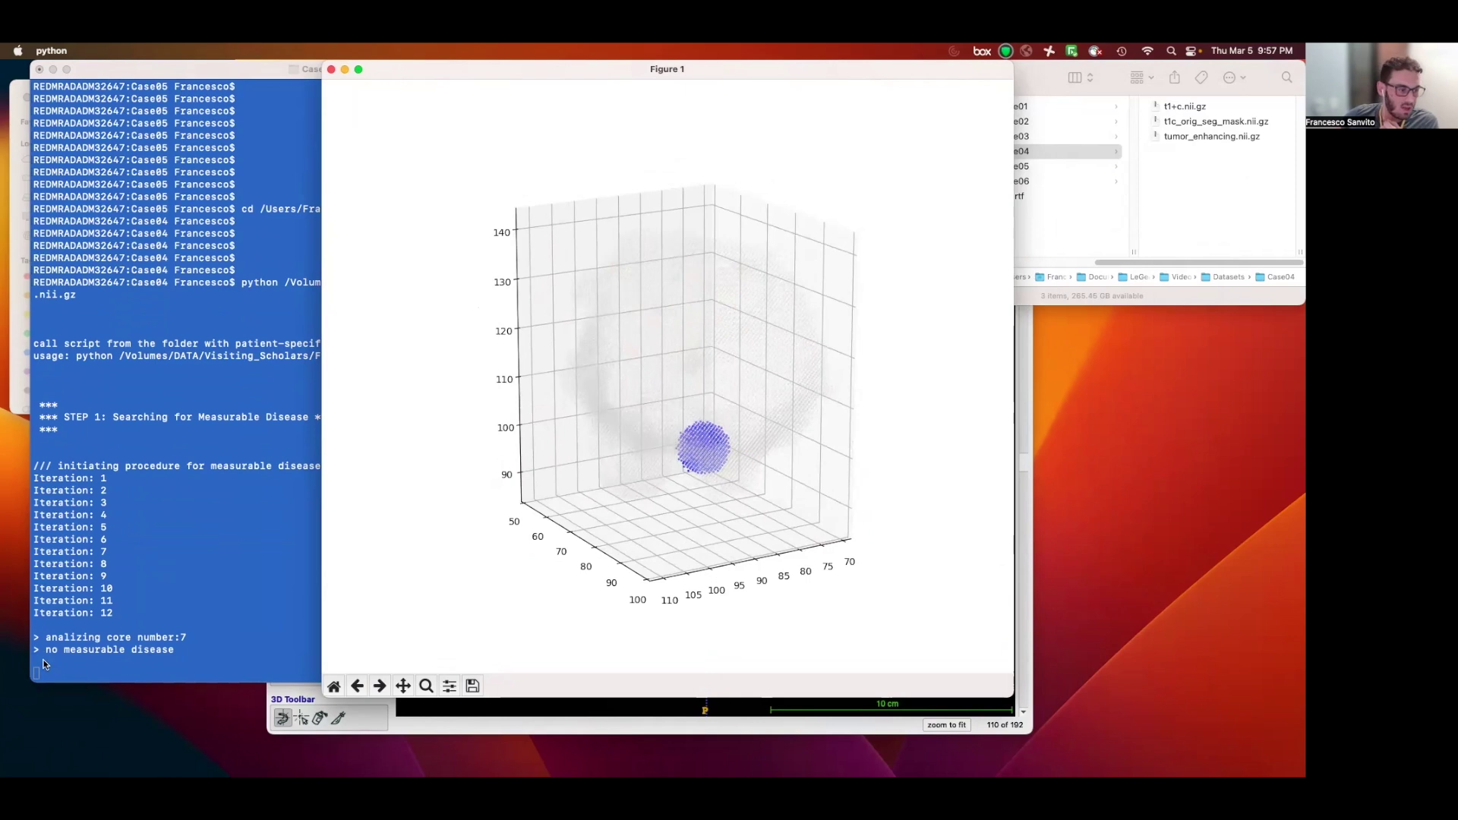
{"action": "left_click", "coordinate": [331, 70]}
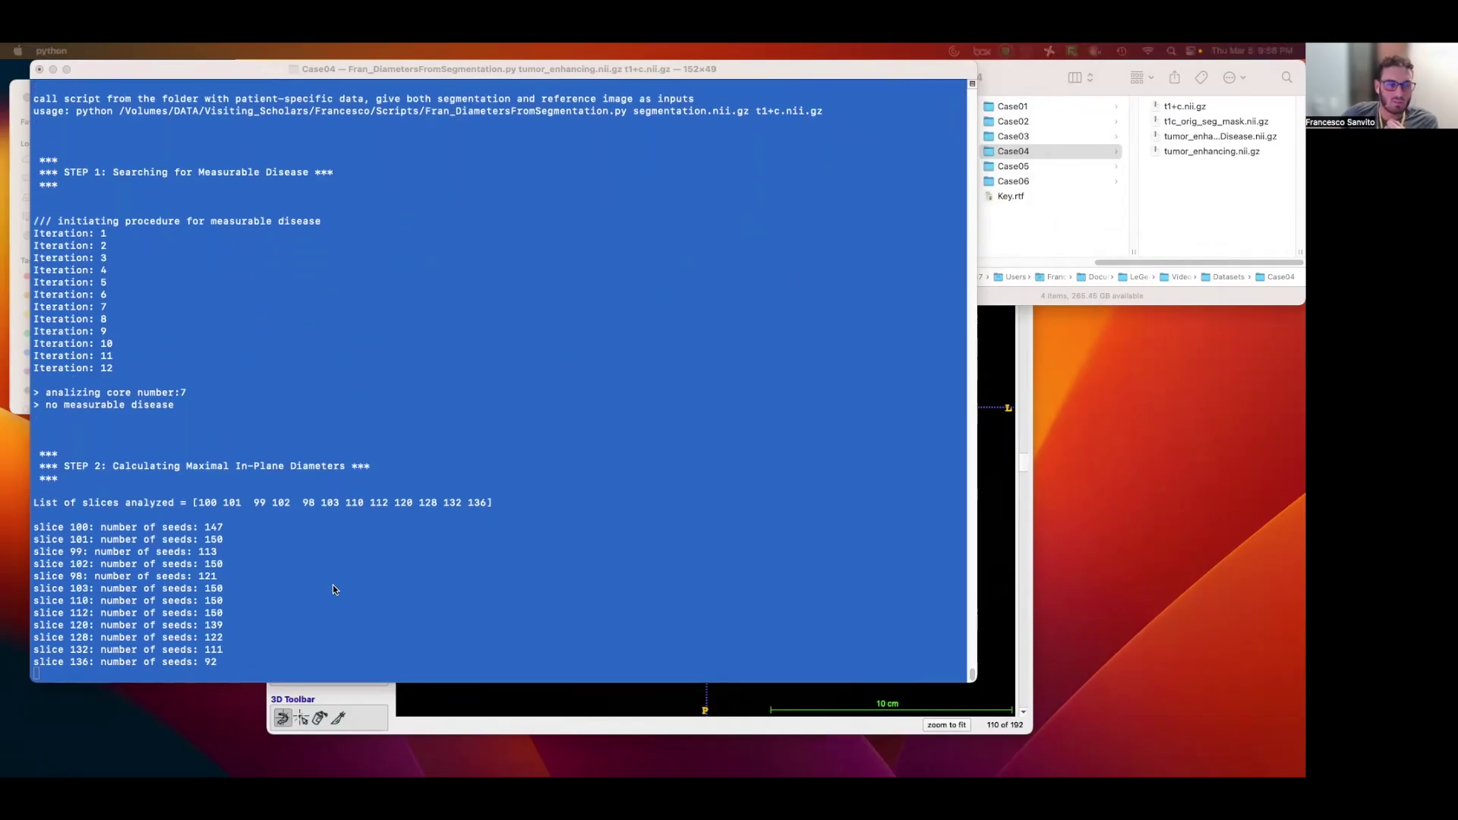
Rotate the 3D plot of the red maximal diameter lines to a lower viewing angle and close the figure to finish the script.
{"action": "left_click_drag", "start_coordinate": [1291, 70], "coordinate": [820, 72]}
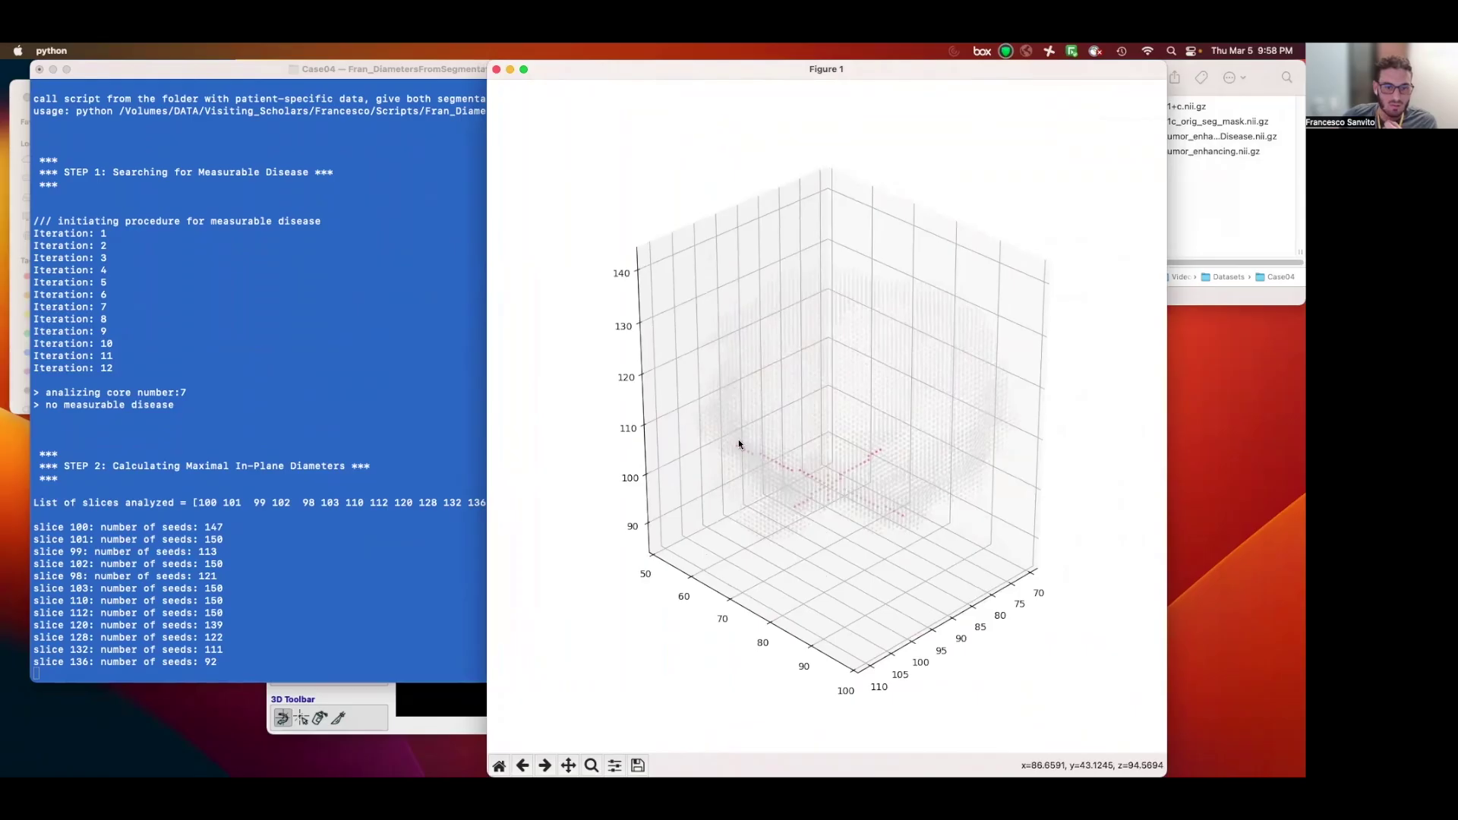
{"action": "left_click_drag", "start_coordinate": [835, 486], "coordinate": [791, 445]}
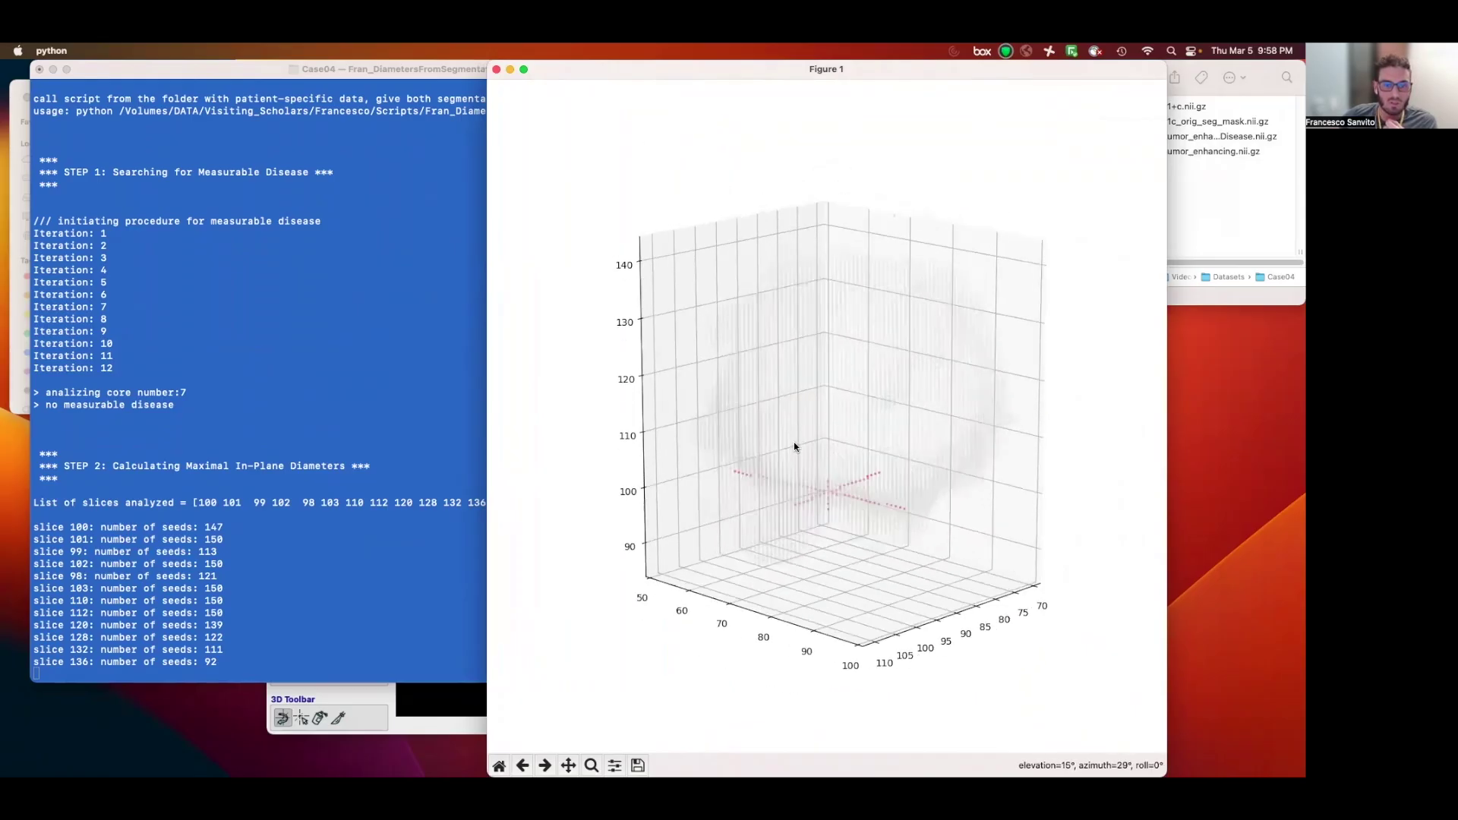
{"action": "key", "text": "super+w"}
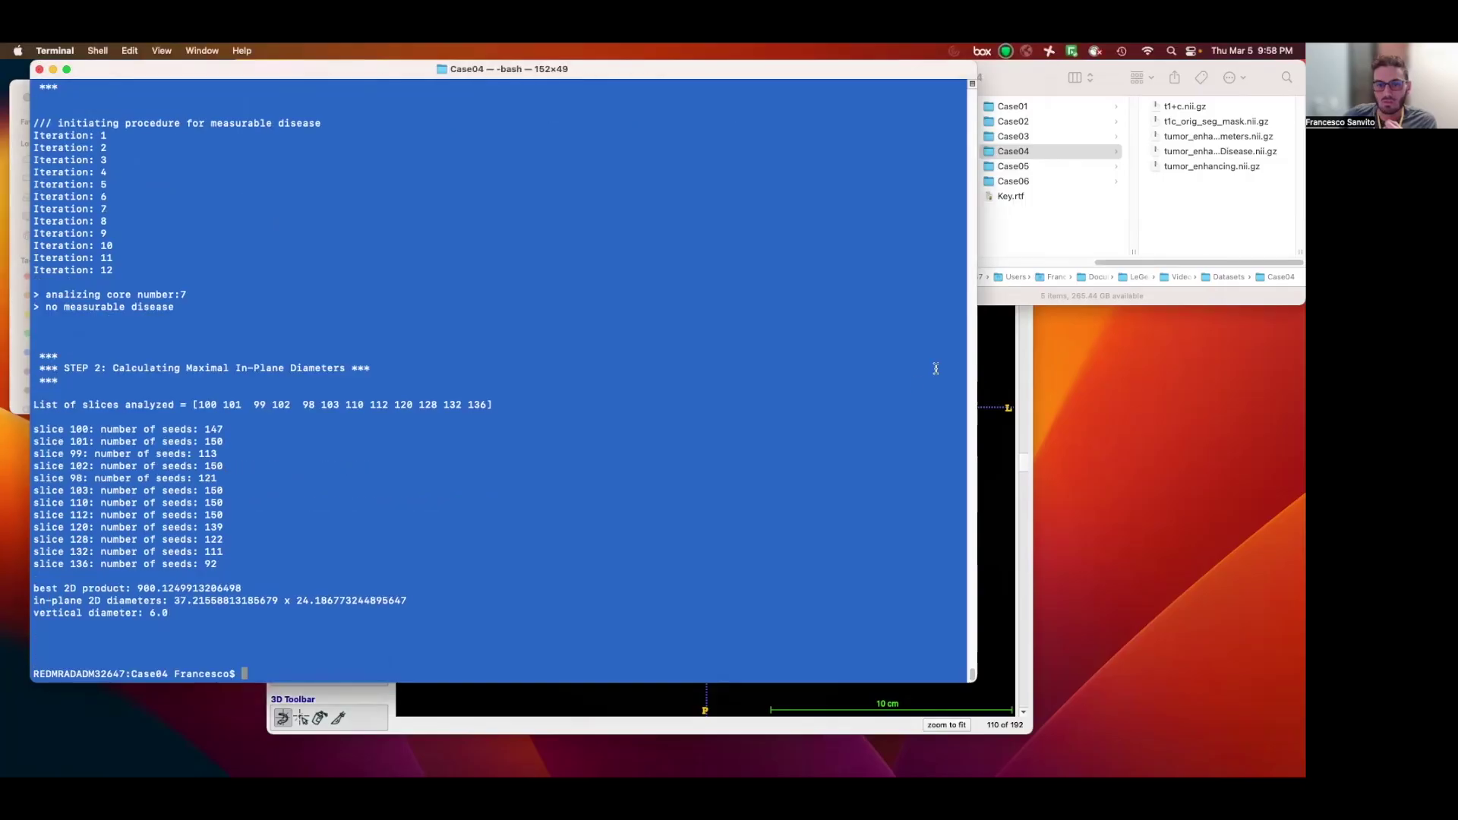
Load tumor_enhancing_NonMeasurableDisease.nii.gz from the Case04 folder as the segmentation over t1+c.nii.gz in ITK-SNAP.
{"action": "left_click", "coordinate": [991, 375]}
{"action": "left_click", "coordinate": [1211, 150]}
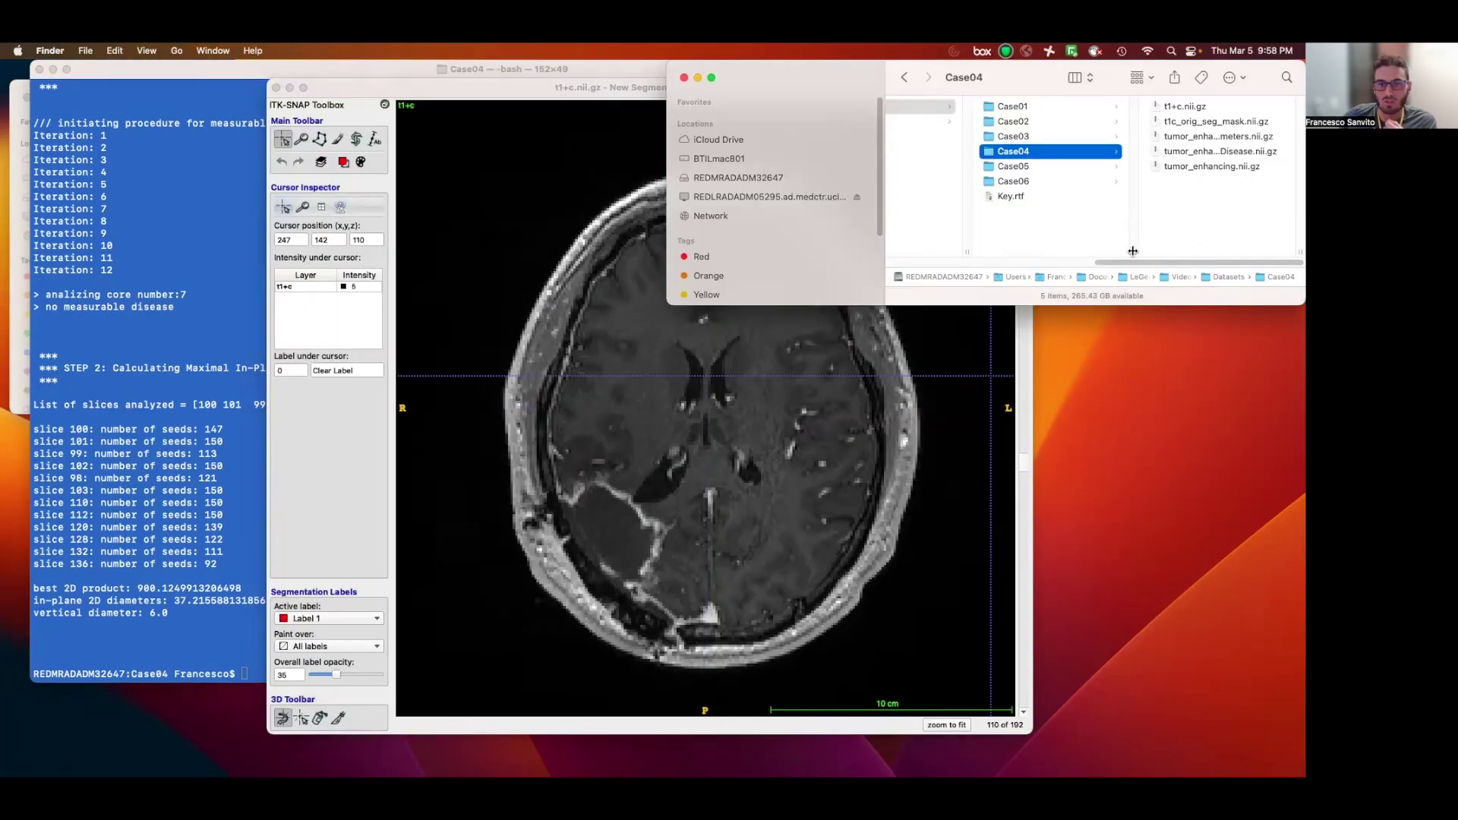
{"action": "left_click_drag", "start_coordinate": [1132, 251], "coordinate": [1099, 248]}
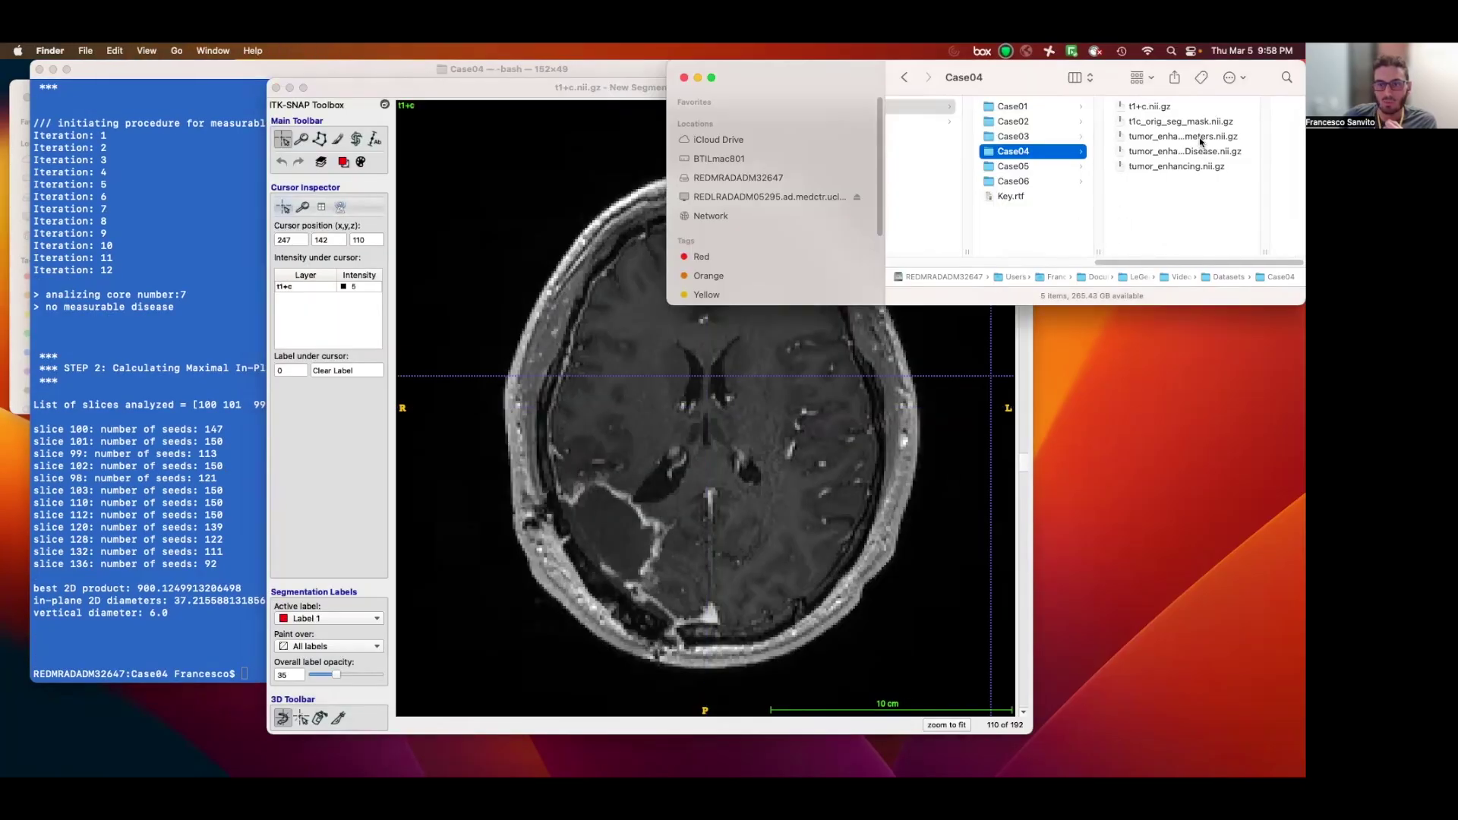
{"action": "left_click_drag", "start_coordinate": [1200, 156], "coordinate": [705, 486]}
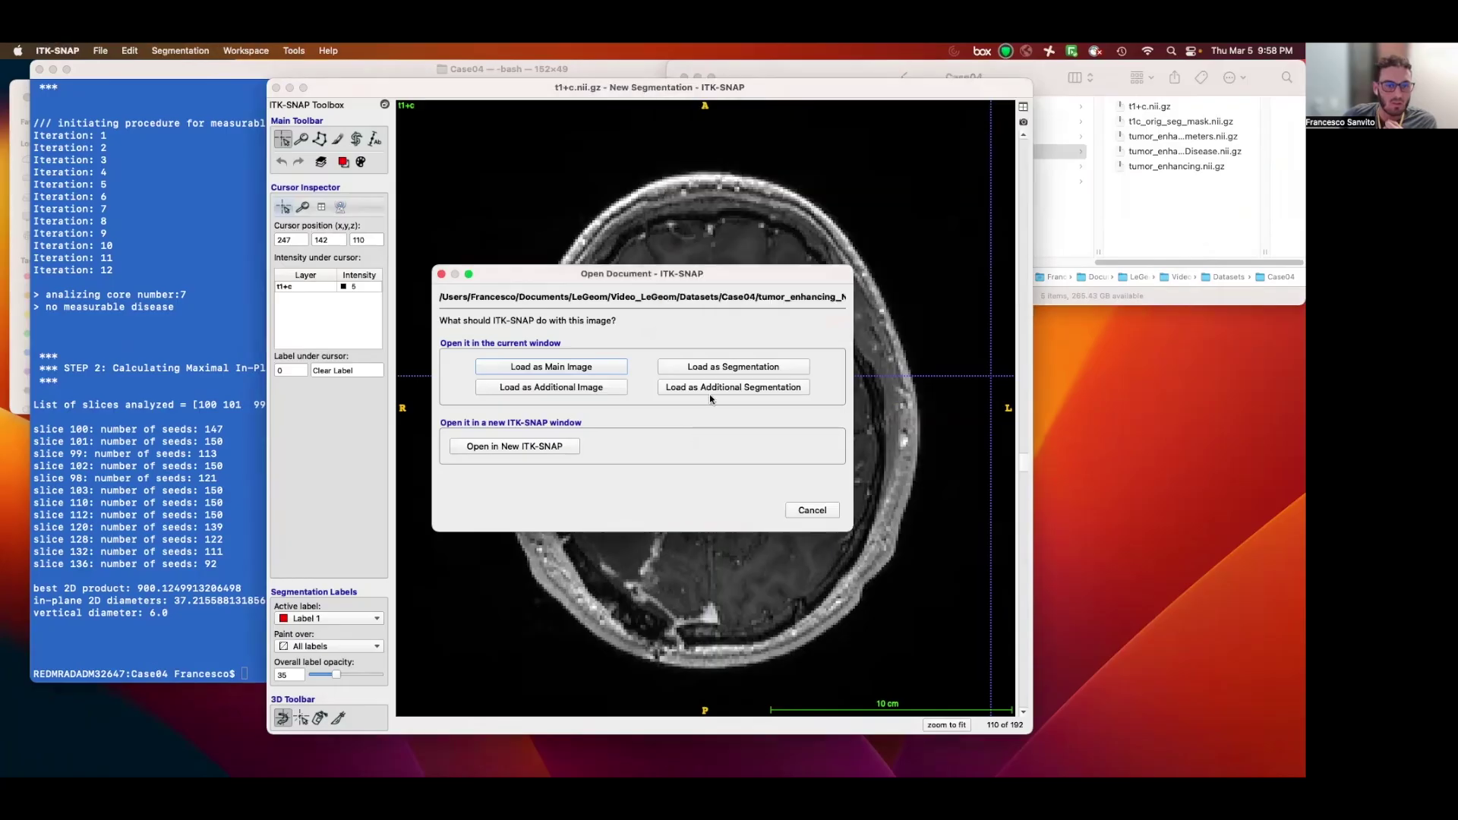
{"action": "left_click", "coordinate": [724, 367]}
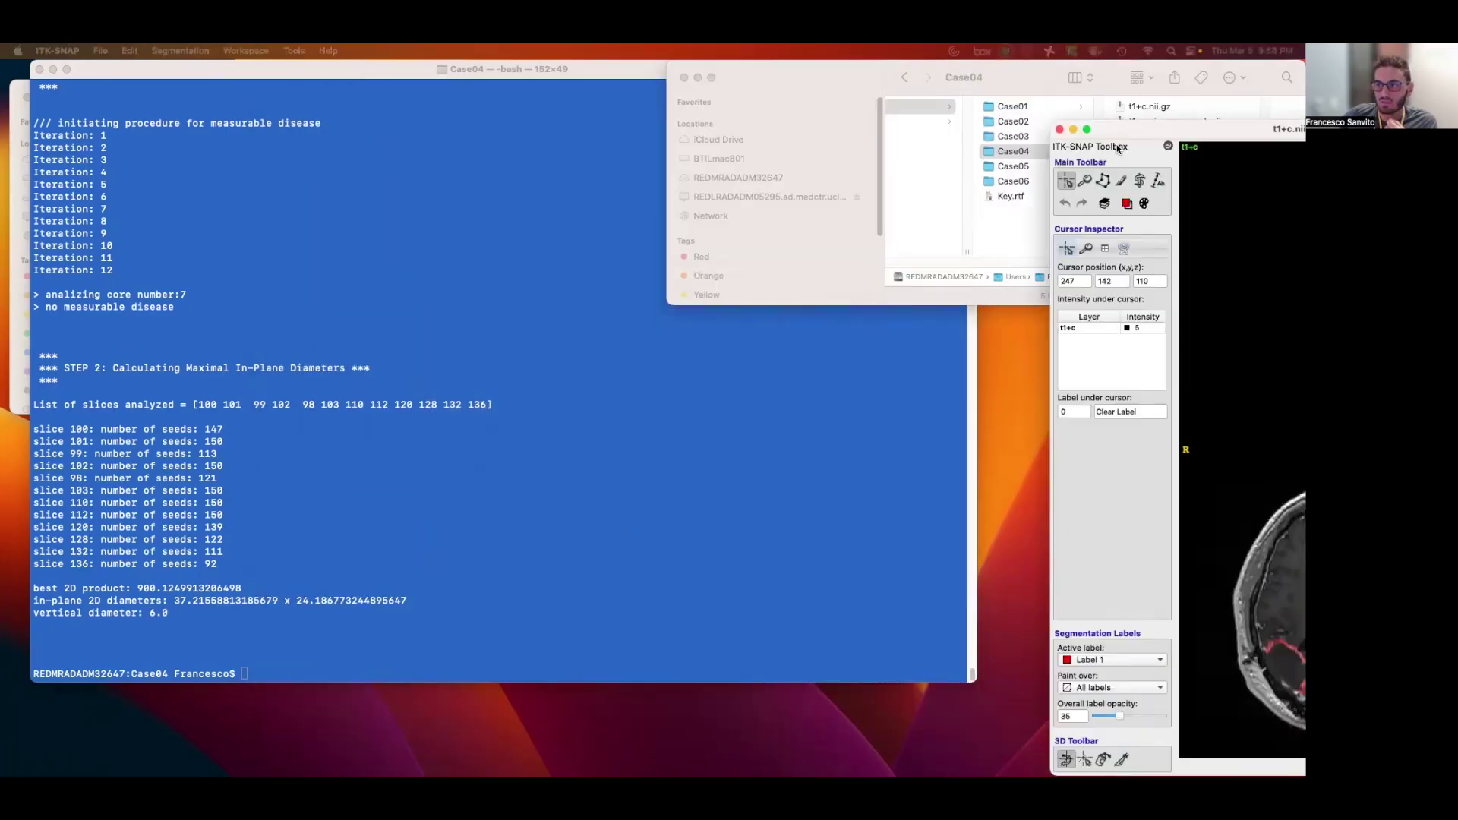
Examine the blue non-measurable-disease sphere against the red enhancing tumor across the neighbouring axial slices.
{"action": "scroll", "coordinate": [770, 364], "scroll_direction": "down", "scroll_amount": 11}
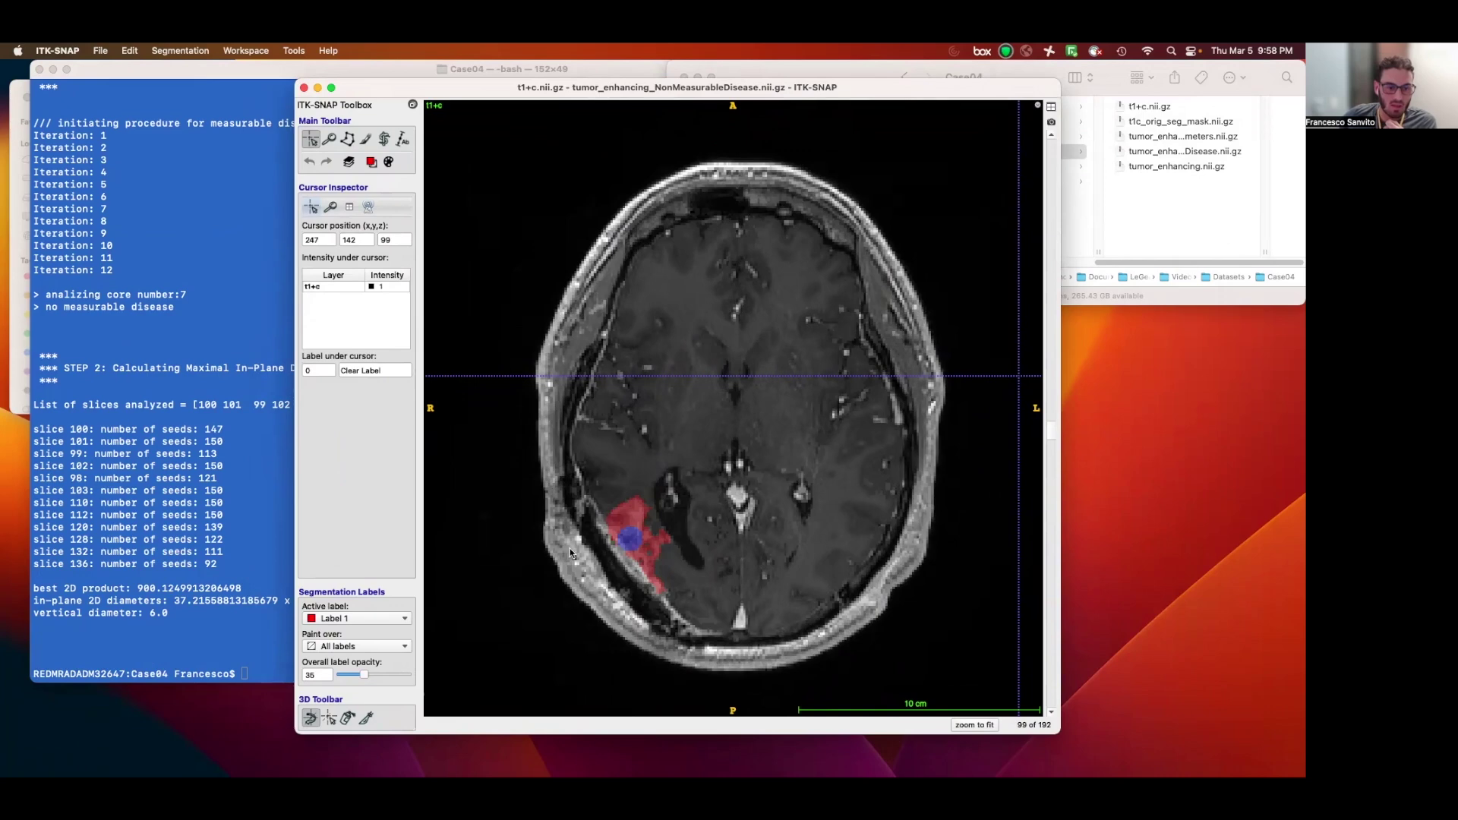
{"action": "scroll", "coordinate": [615, 547], "scroll_direction": "down", "scroll_amount": 4}
{"action": "scroll", "coordinate": [633, 540], "scroll_direction": "up", "scroll_amount": 2}
{"action": "left_click", "coordinate": [630, 539]}
{"action": "scroll", "coordinate": [638, 539], "scroll_direction": "up", "scroll_amount": 4}
{"action": "scroll", "coordinate": [649, 539], "scroll_direction": "down", "scroll_amount": 2}
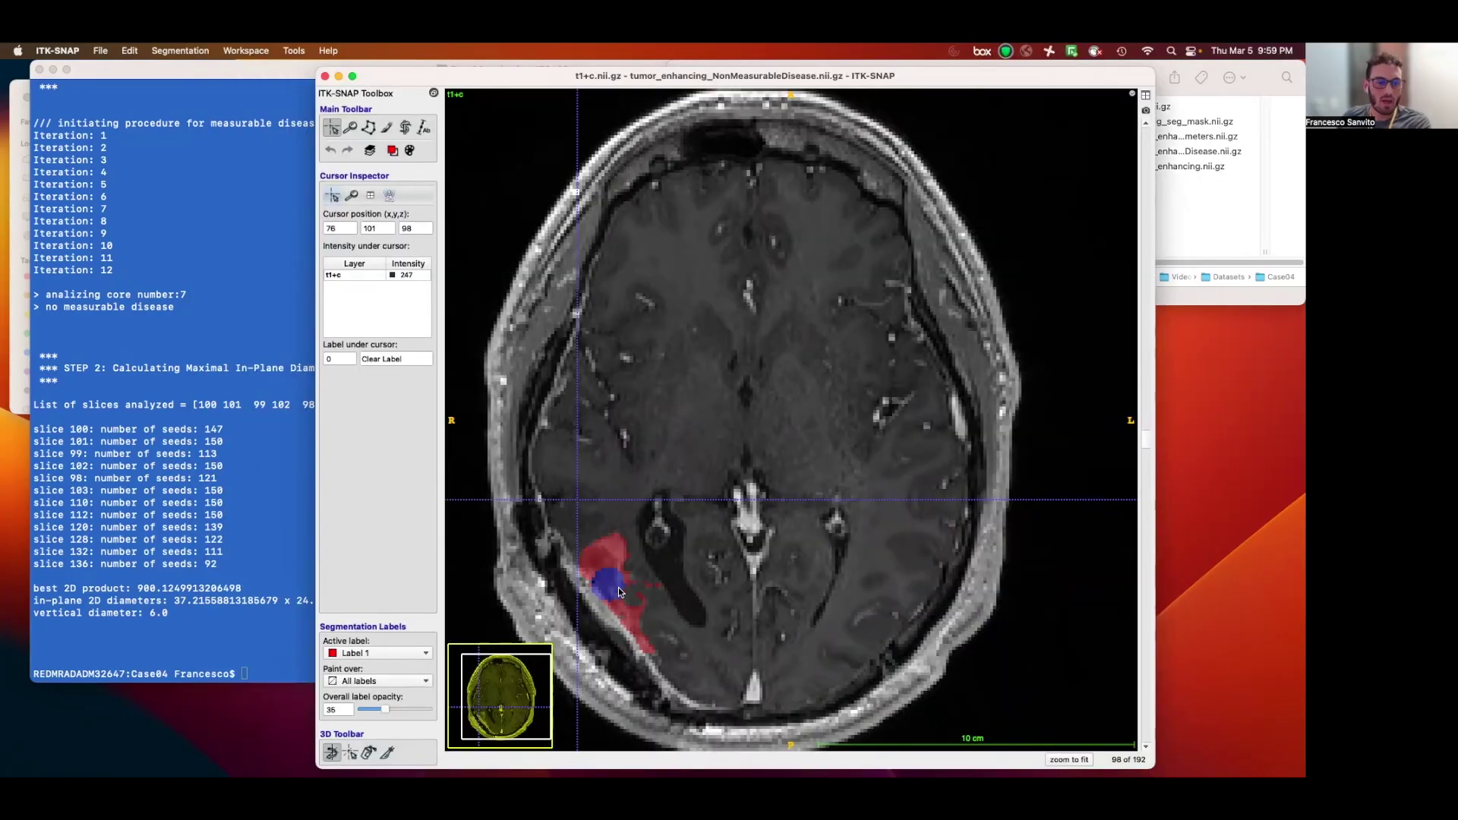
{"action": "scroll", "coordinate": [843, 630], "scroll_direction": "up", "scroll_amount": 2}
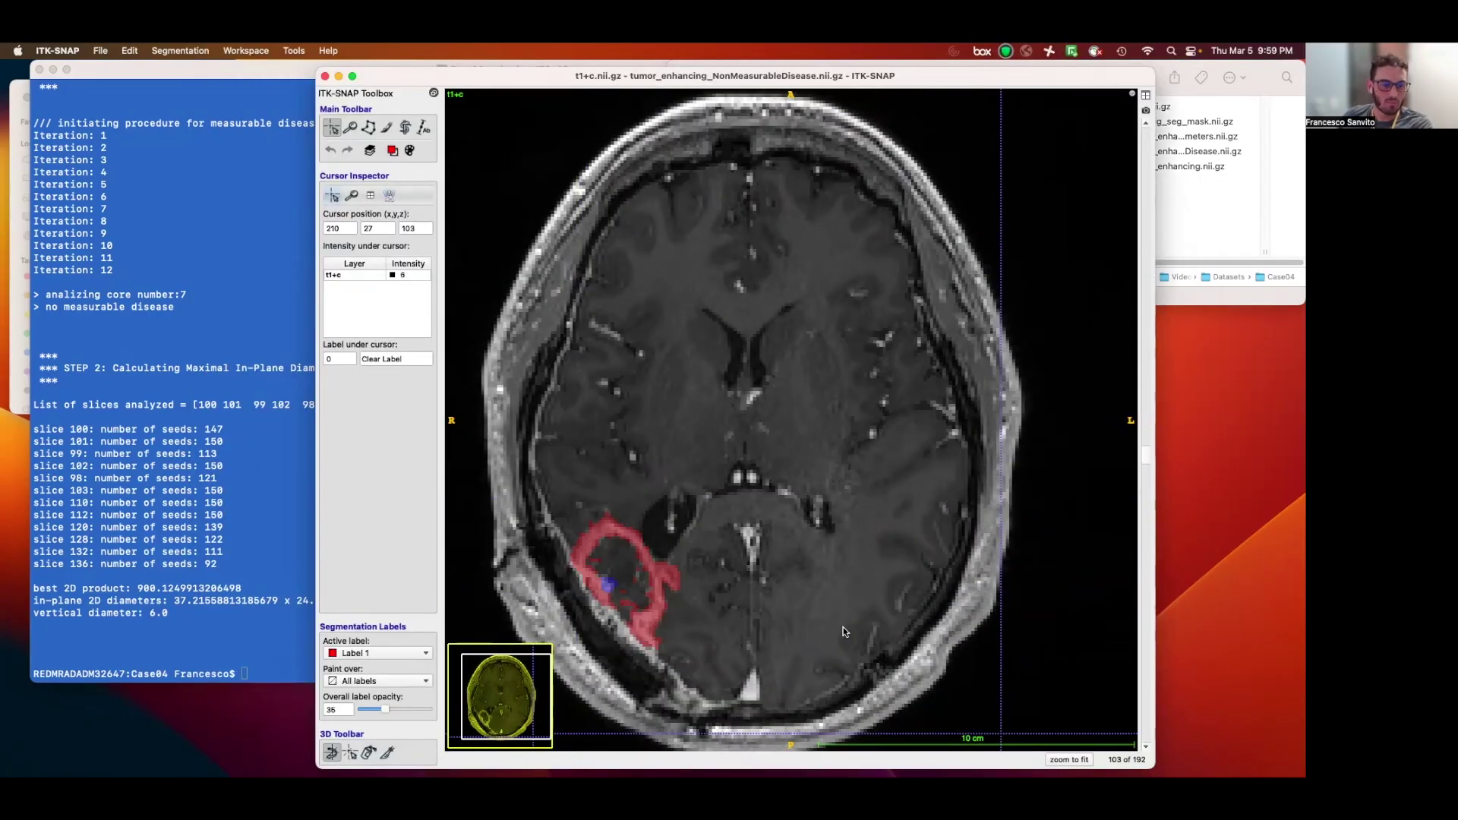
{"action": "scroll", "coordinate": [585, 573], "scroll_direction": "up", "scroll_amount": 8}
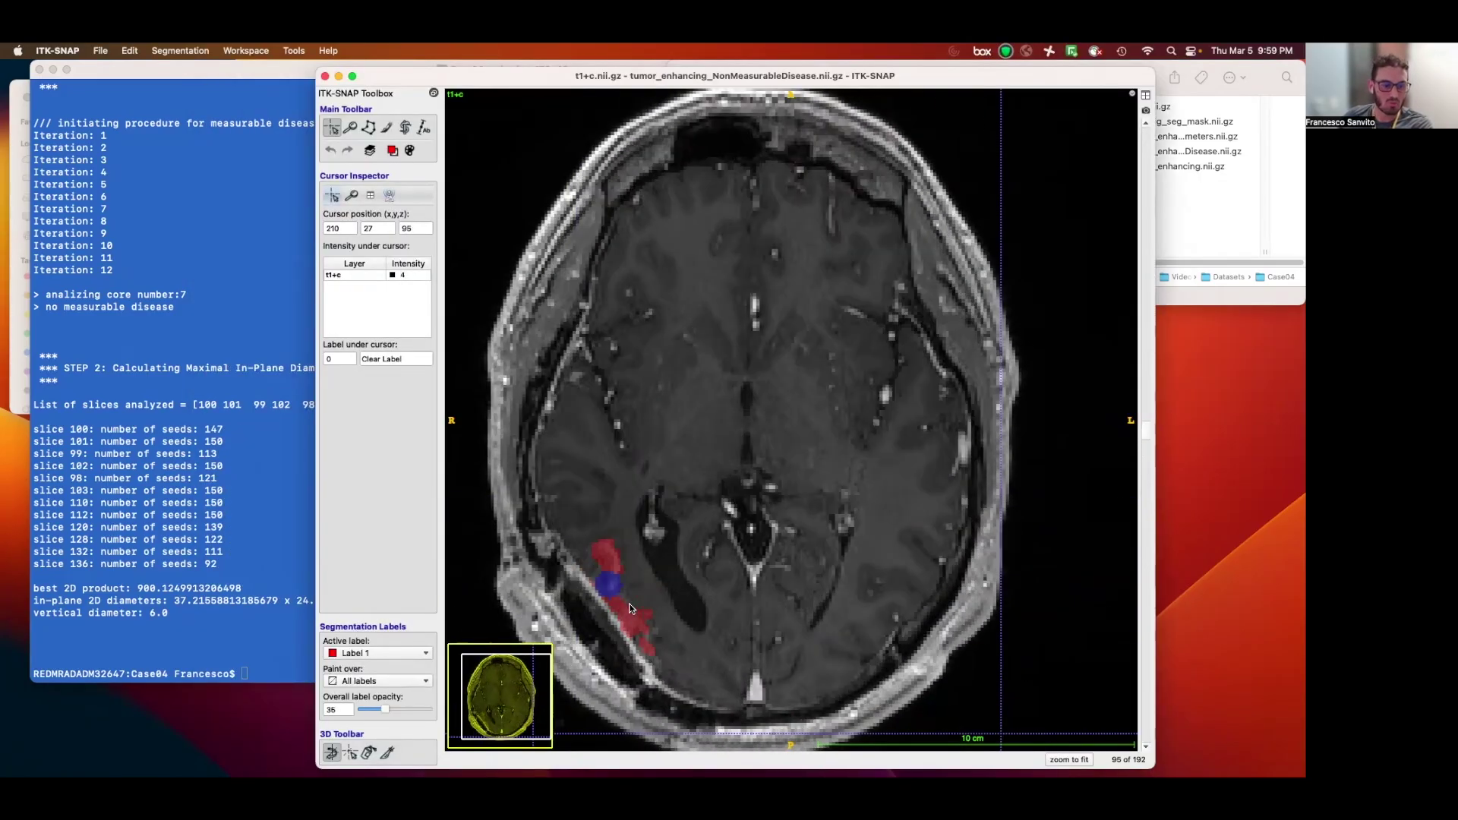
{"action": "scroll", "coordinate": [725, 603], "scroll_direction": "down", "scroll_amount": 6}
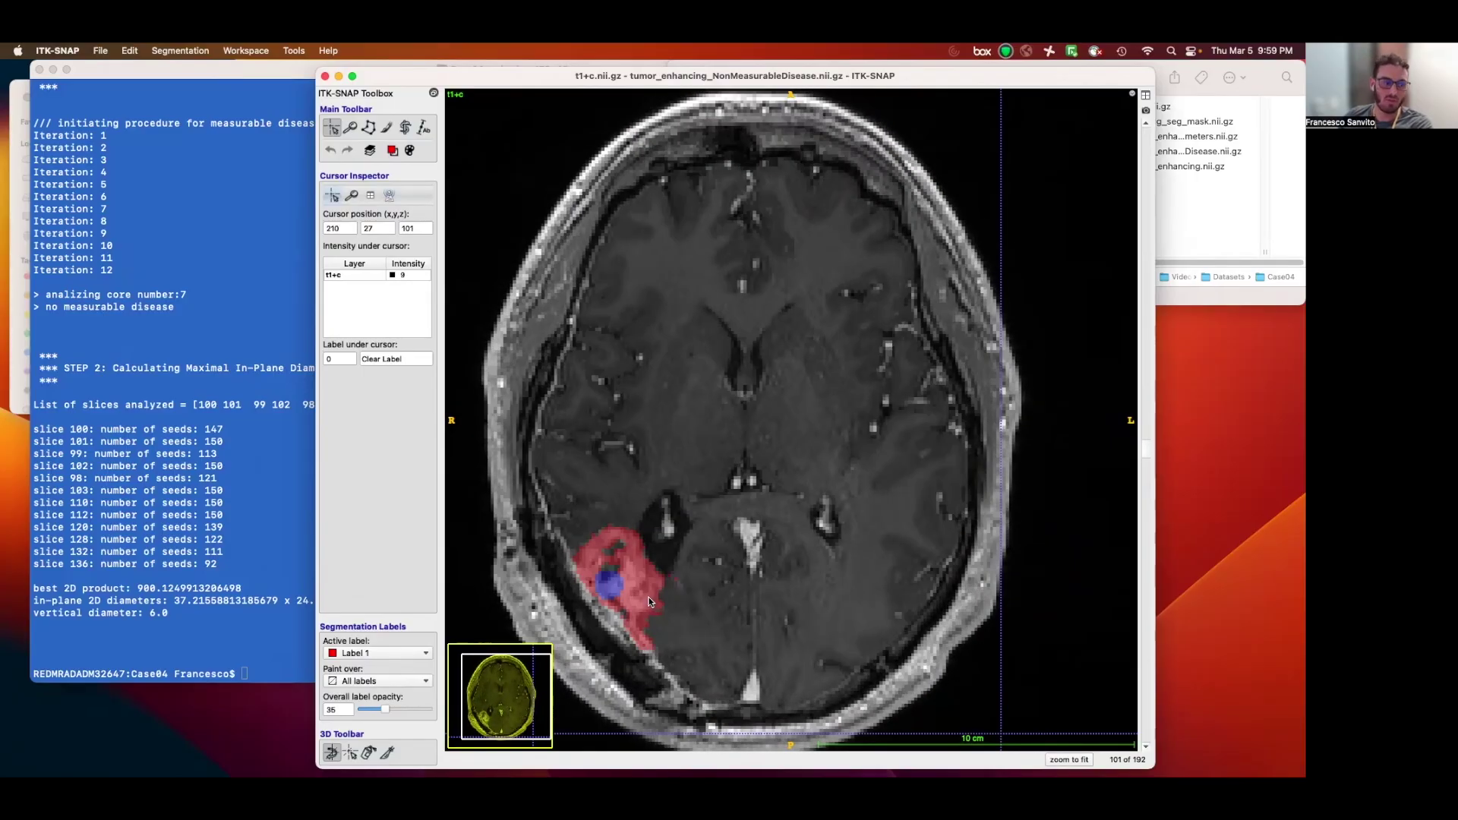
Replace the segmentation with tumor_enhancing_MaxDiameters.nii.gz from the Case04 folder.
{"action": "left_click", "coordinate": [1242, 297]}
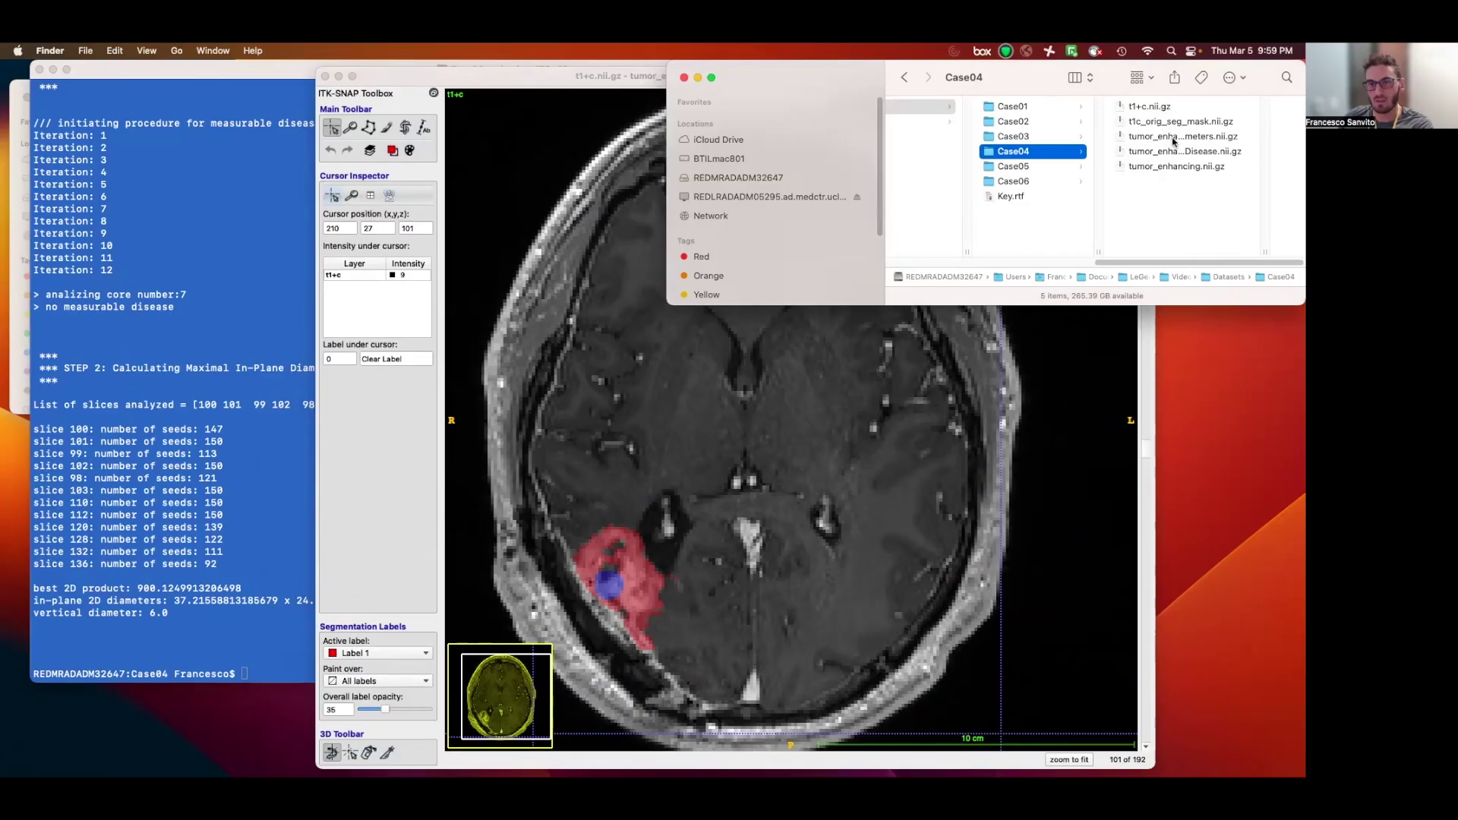
{"action": "left_click_drag", "start_coordinate": [1174, 139], "coordinate": [729, 410]}
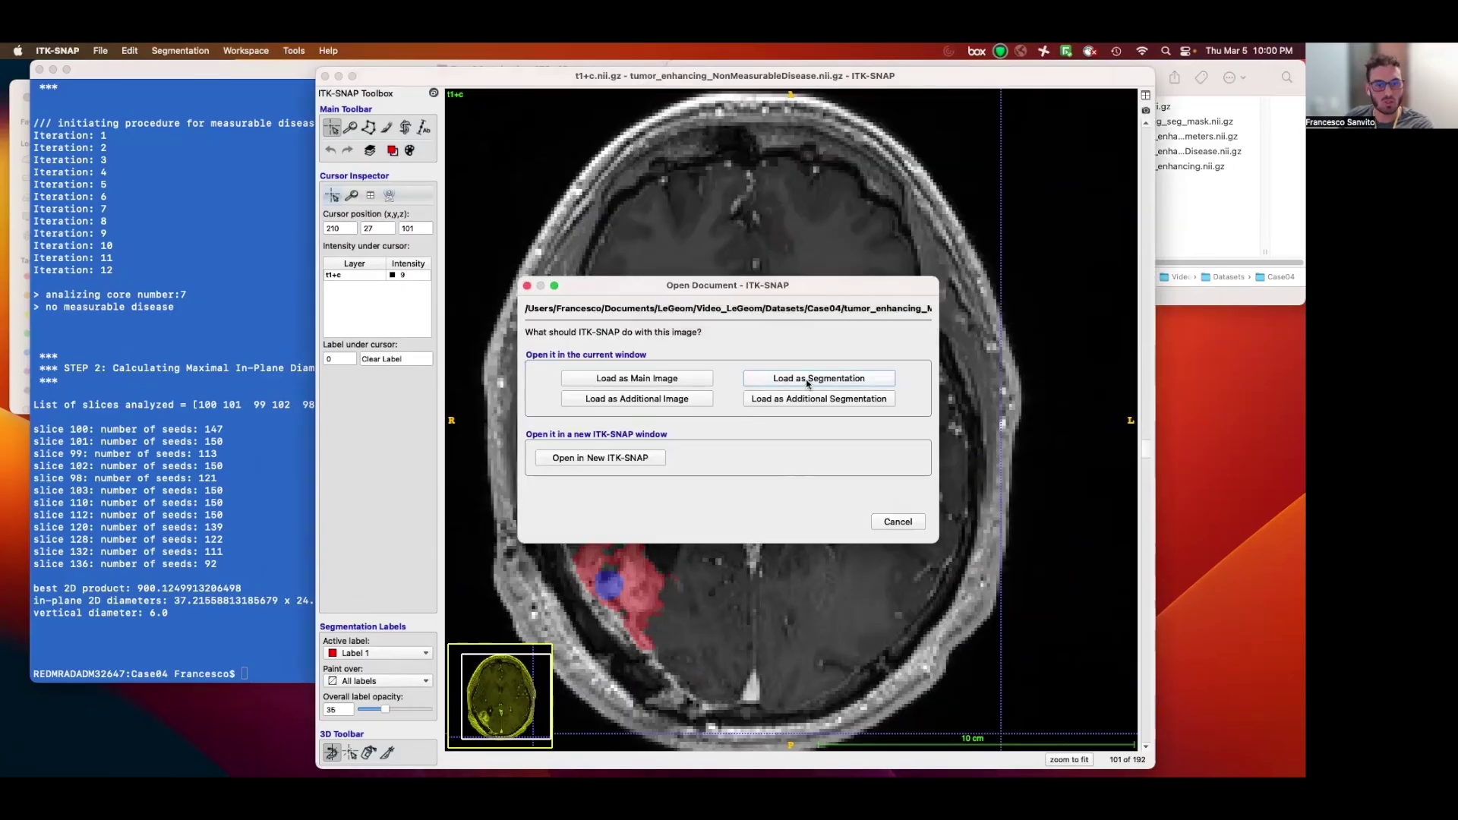
{"action": "left_click", "coordinate": [806, 378]}
{"action": "left_click_drag", "start_coordinate": [1300, 137], "coordinate": [608, 70]}
Examine the green diameter lines on the Case04 tumor, check the computed diameters in Terminal, and compare the adjacent axial slices.
{"action": "scroll", "coordinate": [594, 641], "scroll_direction": "up", "scroll_amount": 6}
{"action": "scroll", "coordinate": [641, 638], "scroll_direction": "down", "scroll_amount": 6}
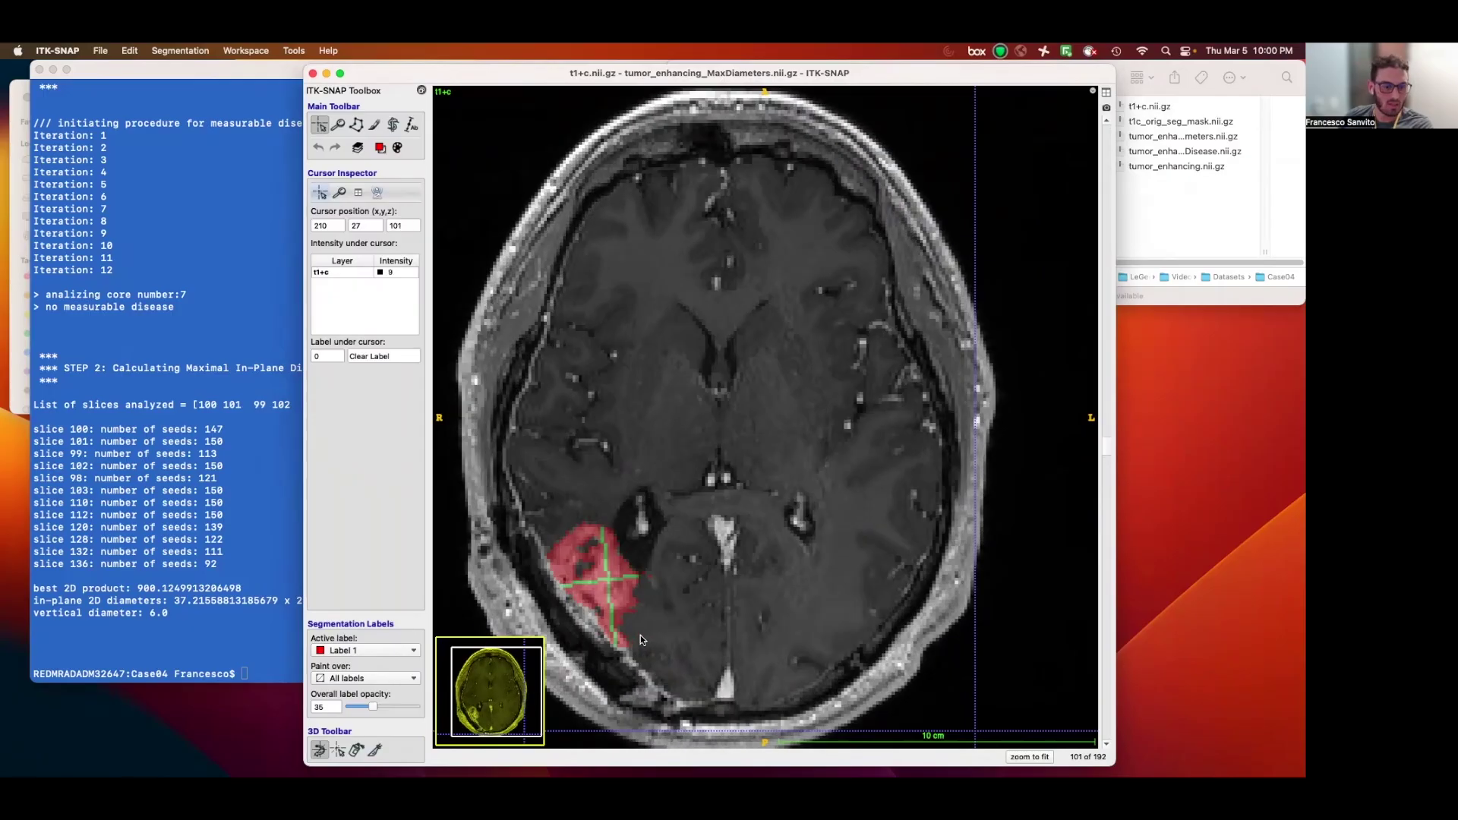
{"action": "left_click", "coordinate": [161, 631]}
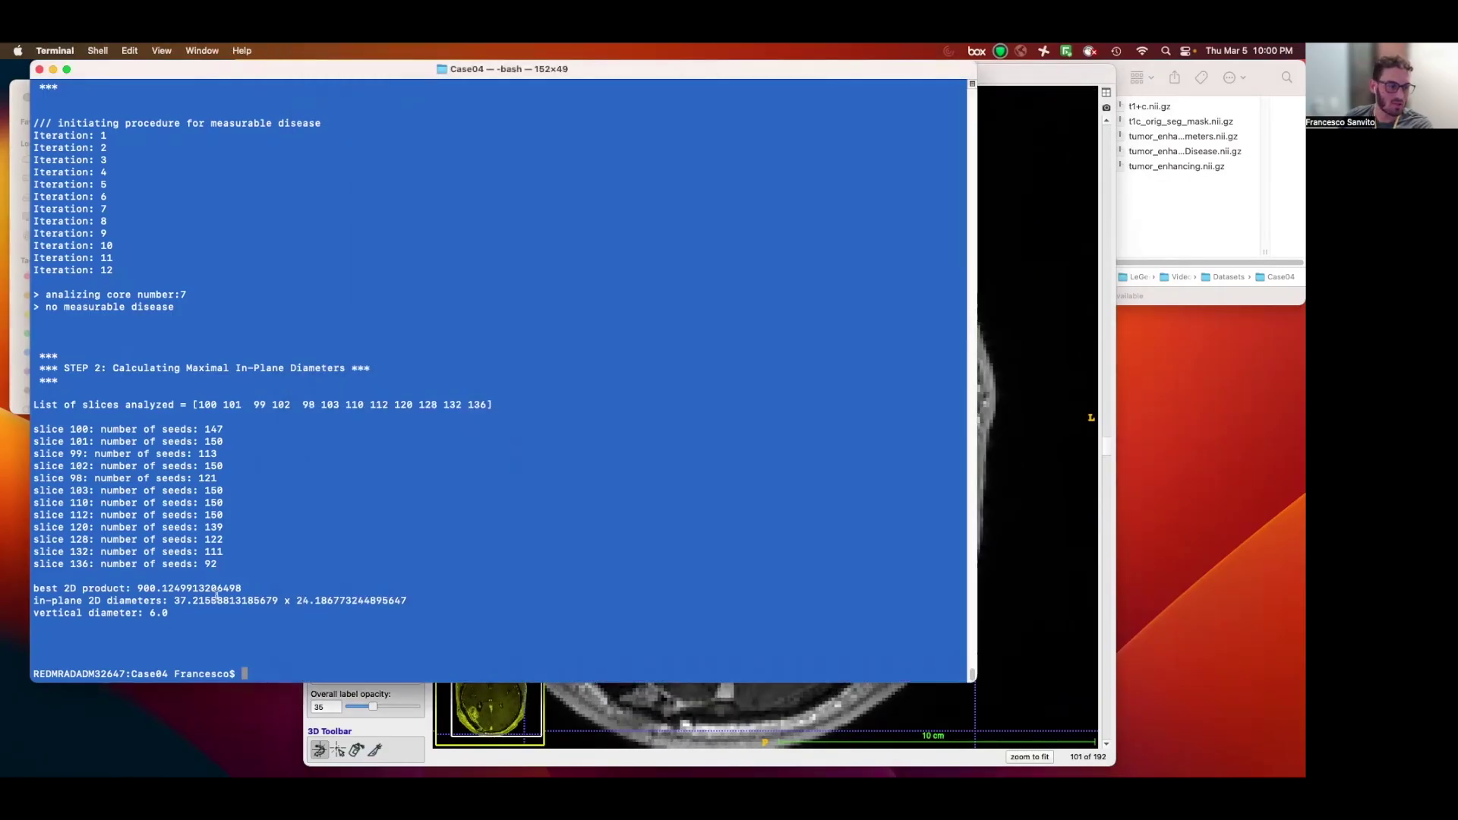
{"action": "left_click", "coordinate": [1024, 86]}
{"action": "scroll", "coordinate": [723, 547], "scroll_direction": "up", "scroll_amount": 3}
{"action": "scroll", "coordinate": [630, 613], "scroll_direction": "down", "scroll_amount": 3}
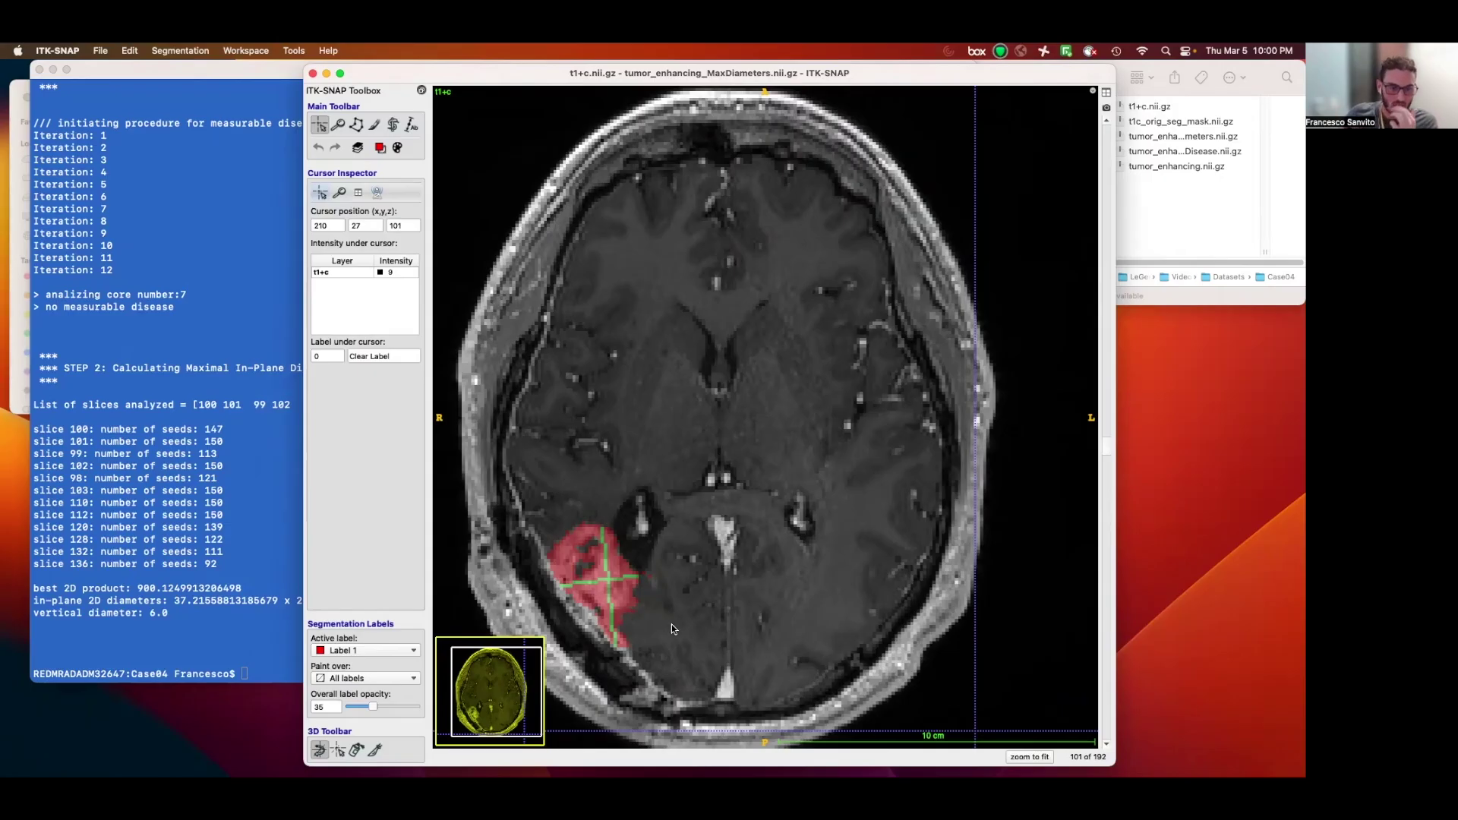
{"action": "scroll", "coordinate": [663, 600], "scroll_direction": "down", "scroll_amount": 1}
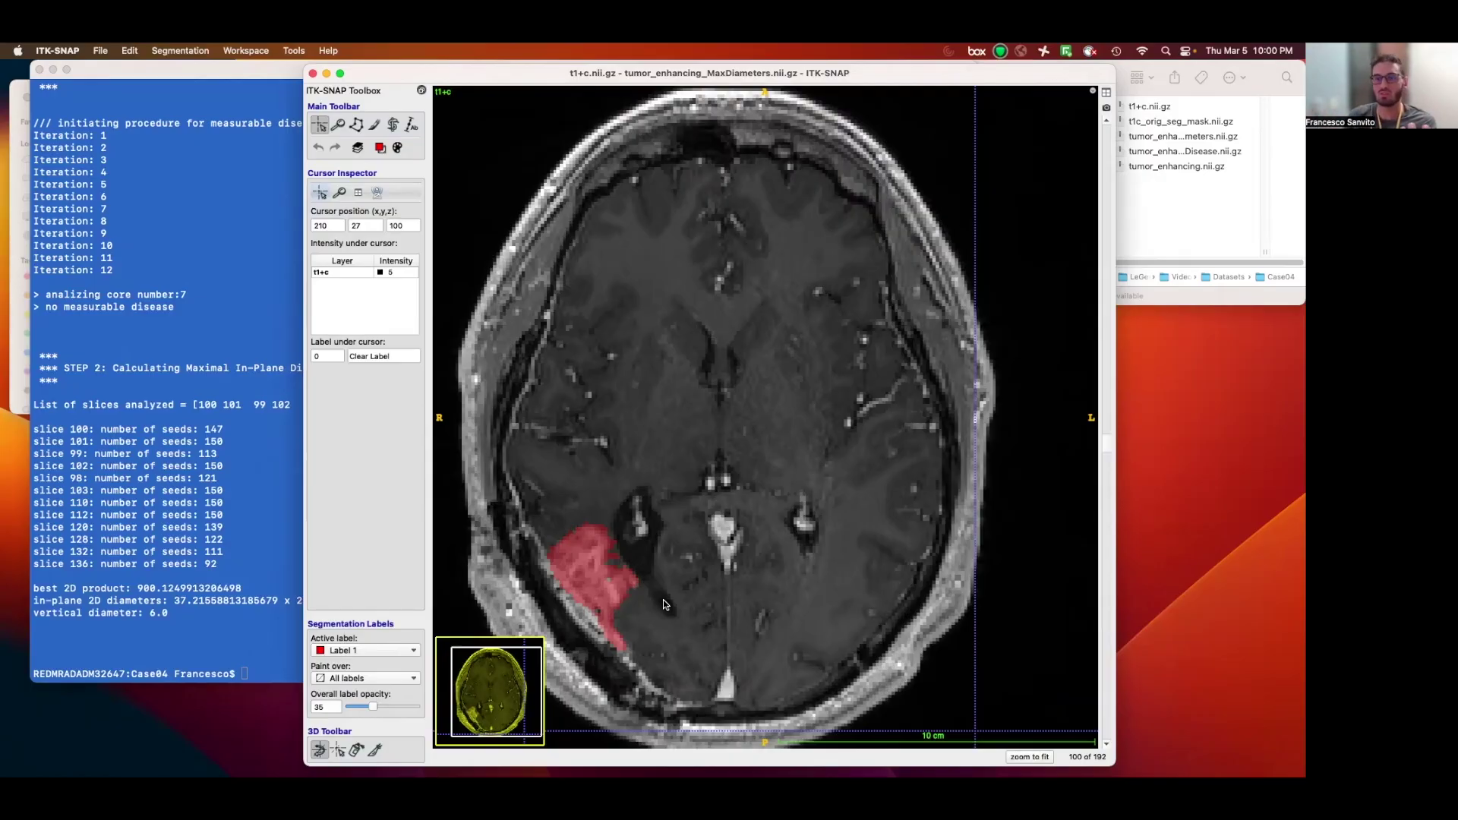
{"action": "scroll", "coordinate": [649, 590], "scroll_direction": "up", "scroll_amount": 13}
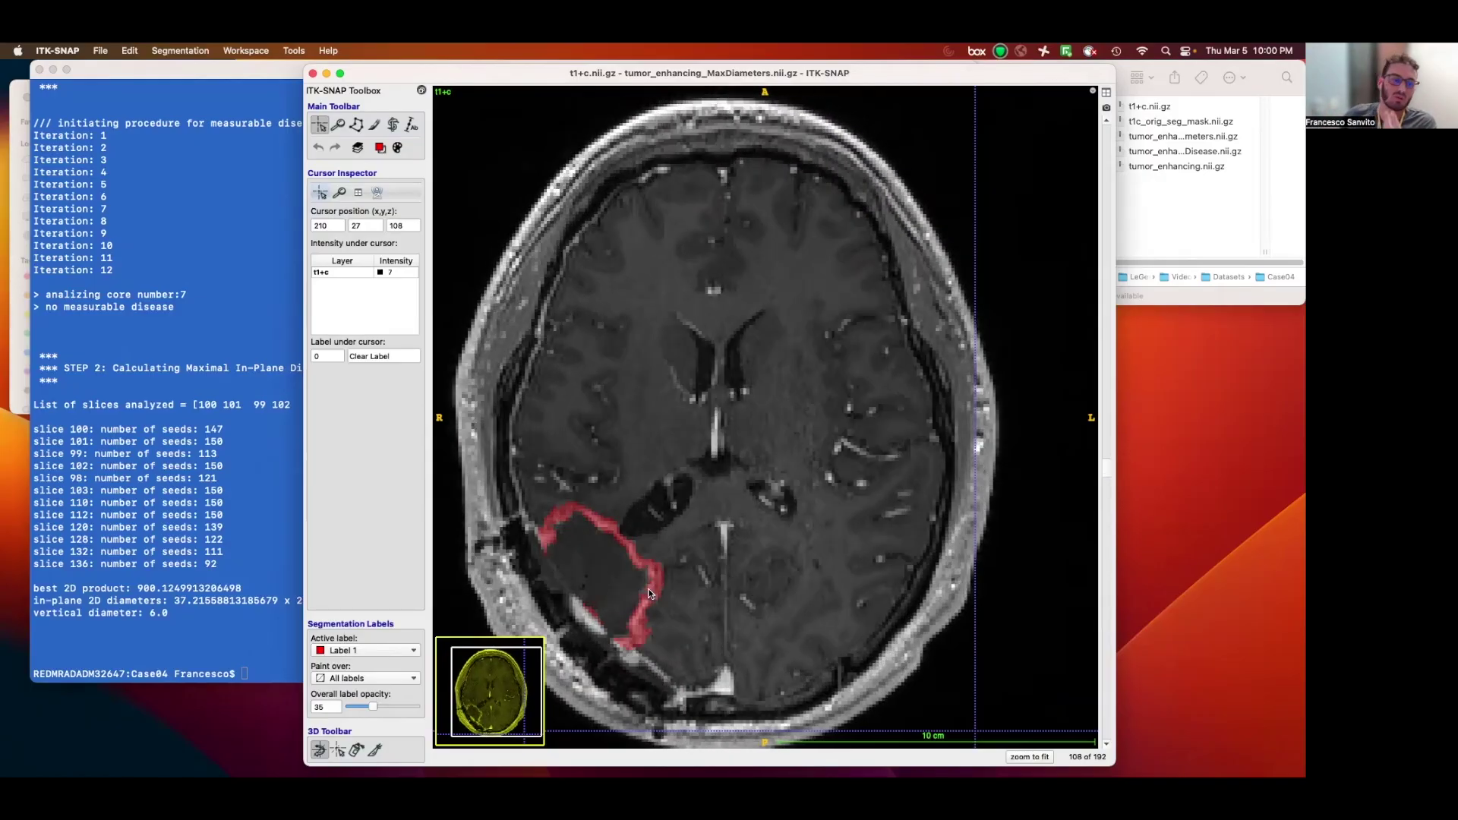
Compare the red enhancing rim around the Case04 cavity on the higher axial slices.
{"action": "scroll", "coordinate": [645, 582], "scroll_direction": "down", "scroll_amount": 5}
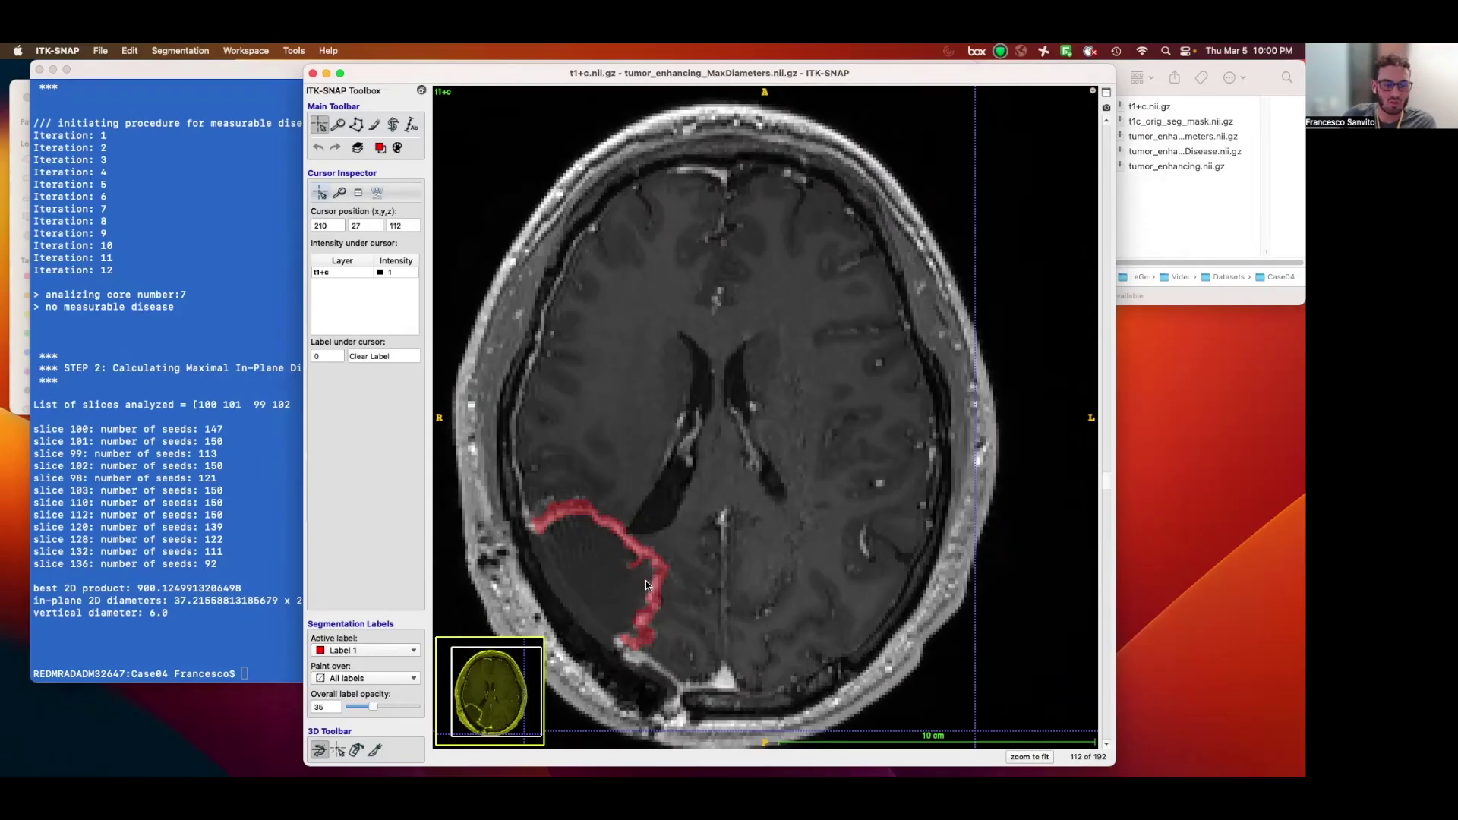
{"action": "scroll", "coordinate": [649, 563], "scroll_direction": "down", "scroll_amount": 4}
{"action": "left_click", "coordinate": [200, 515]}
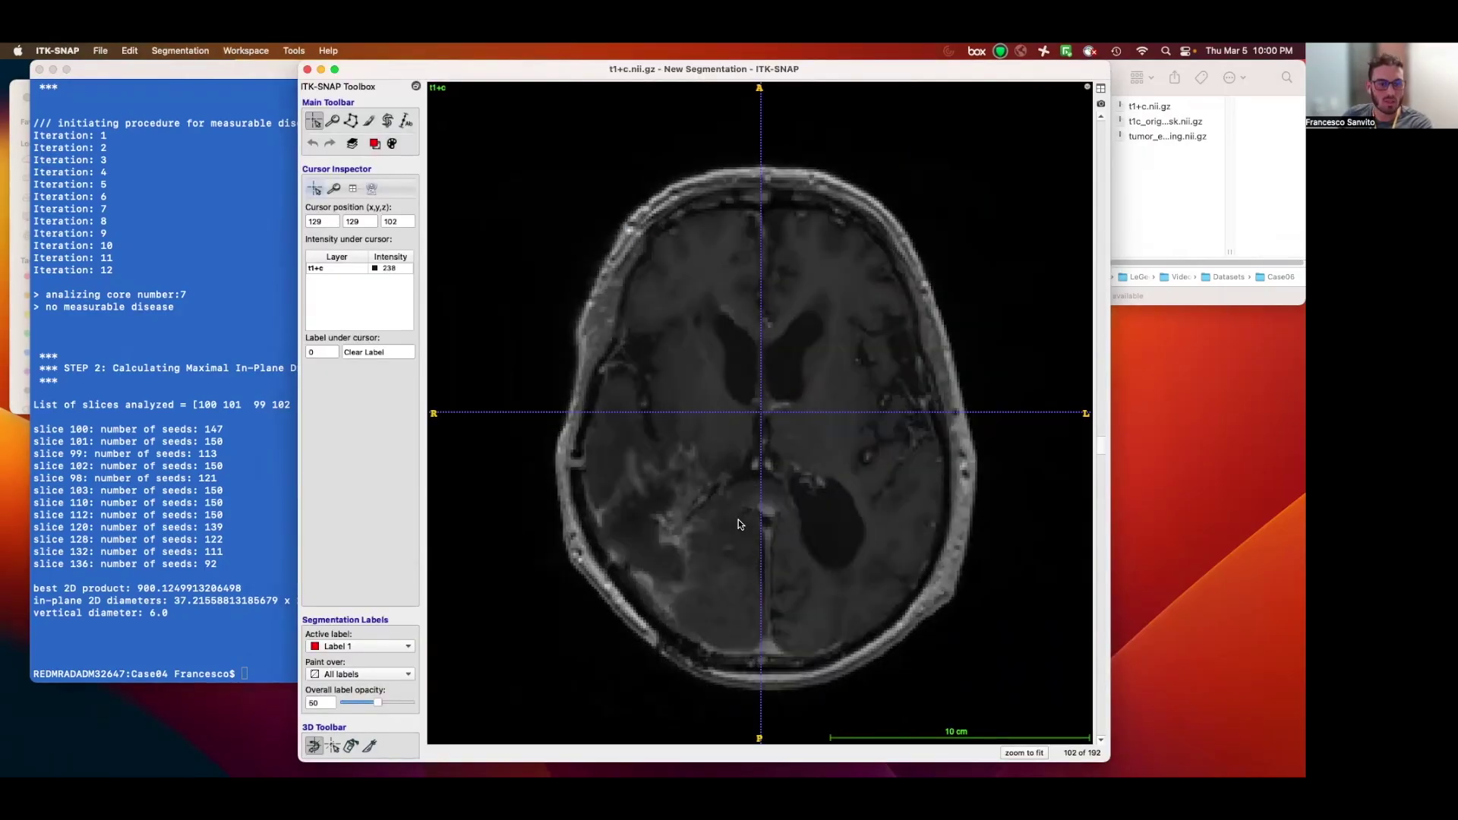
Survey the enhancement on the Case06 t1+c.nii.gz scan and load the folder's tumor_enhancing.nii.gz over it as the segmentation.
{"action": "scroll", "coordinate": [738, 519], "scroll_direction": "down", "scroll_amount": 15}
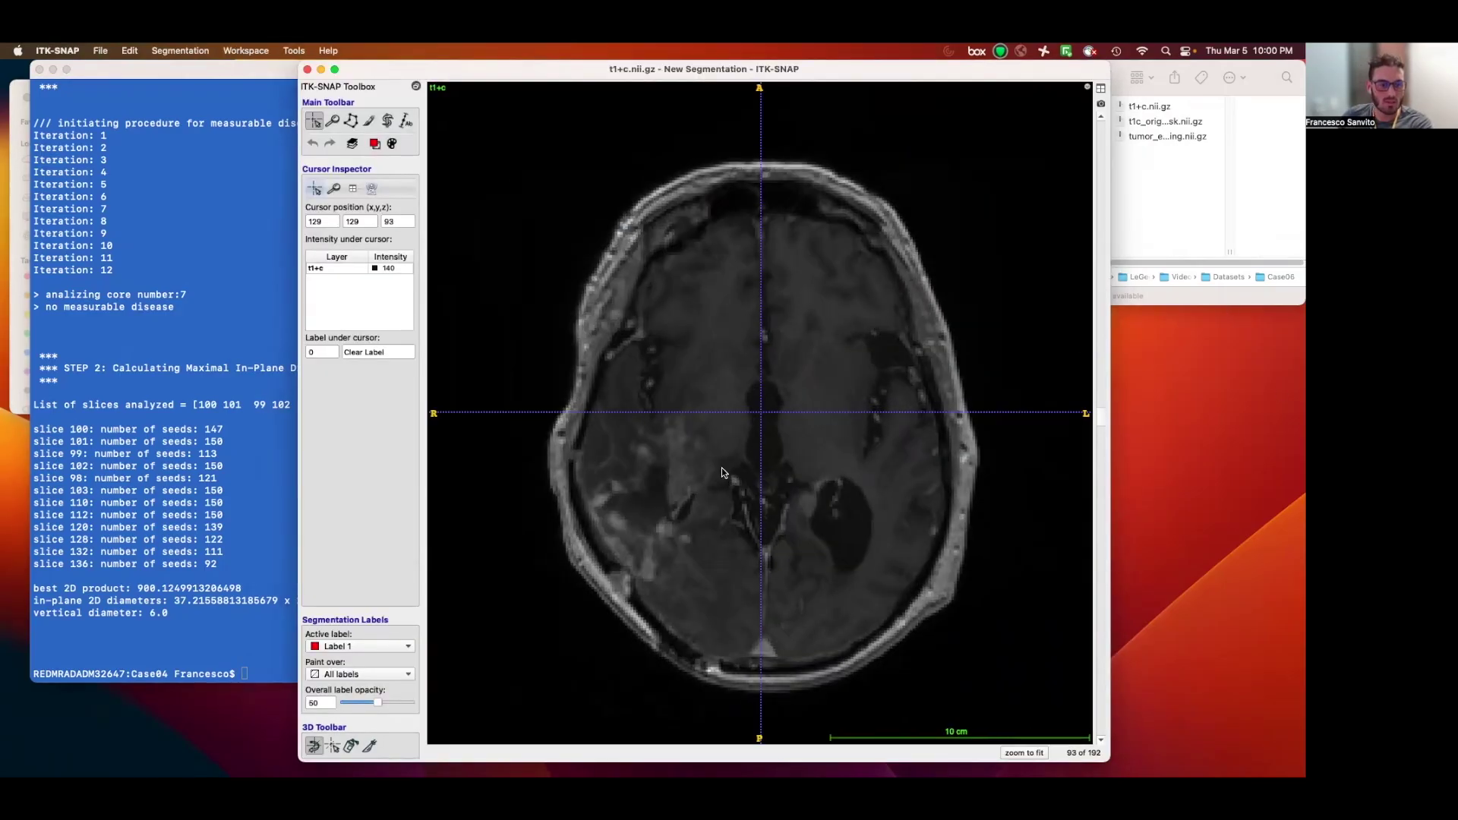
{"action": "scroll", "coordinate": [734, 486], "scroll_direction": "up", "scroll_amount": 17}
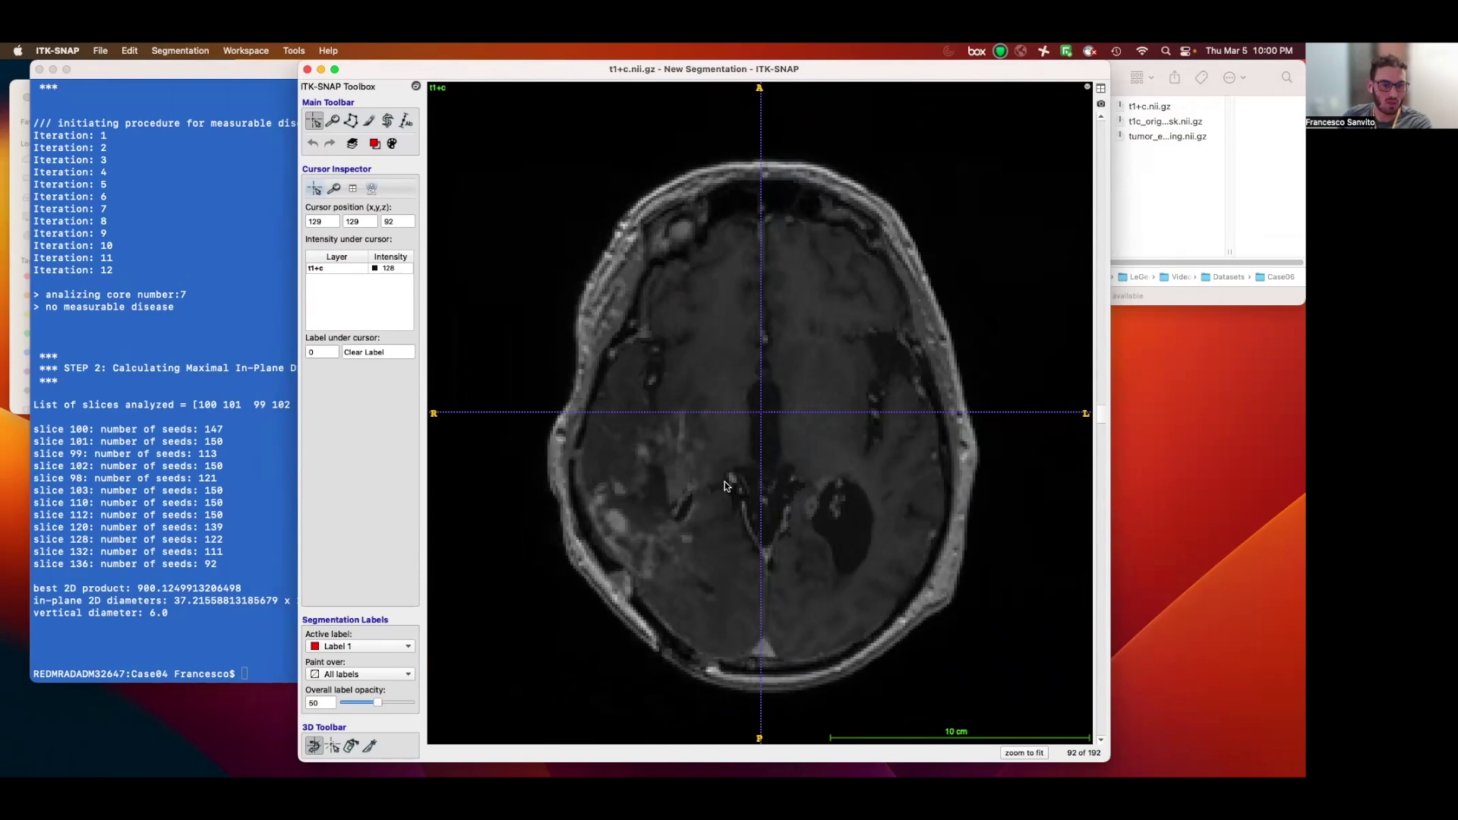
{"action": "scroll", "coordinate": [724, 482], "scroll_direction": "up", "scroll_amount": 7}
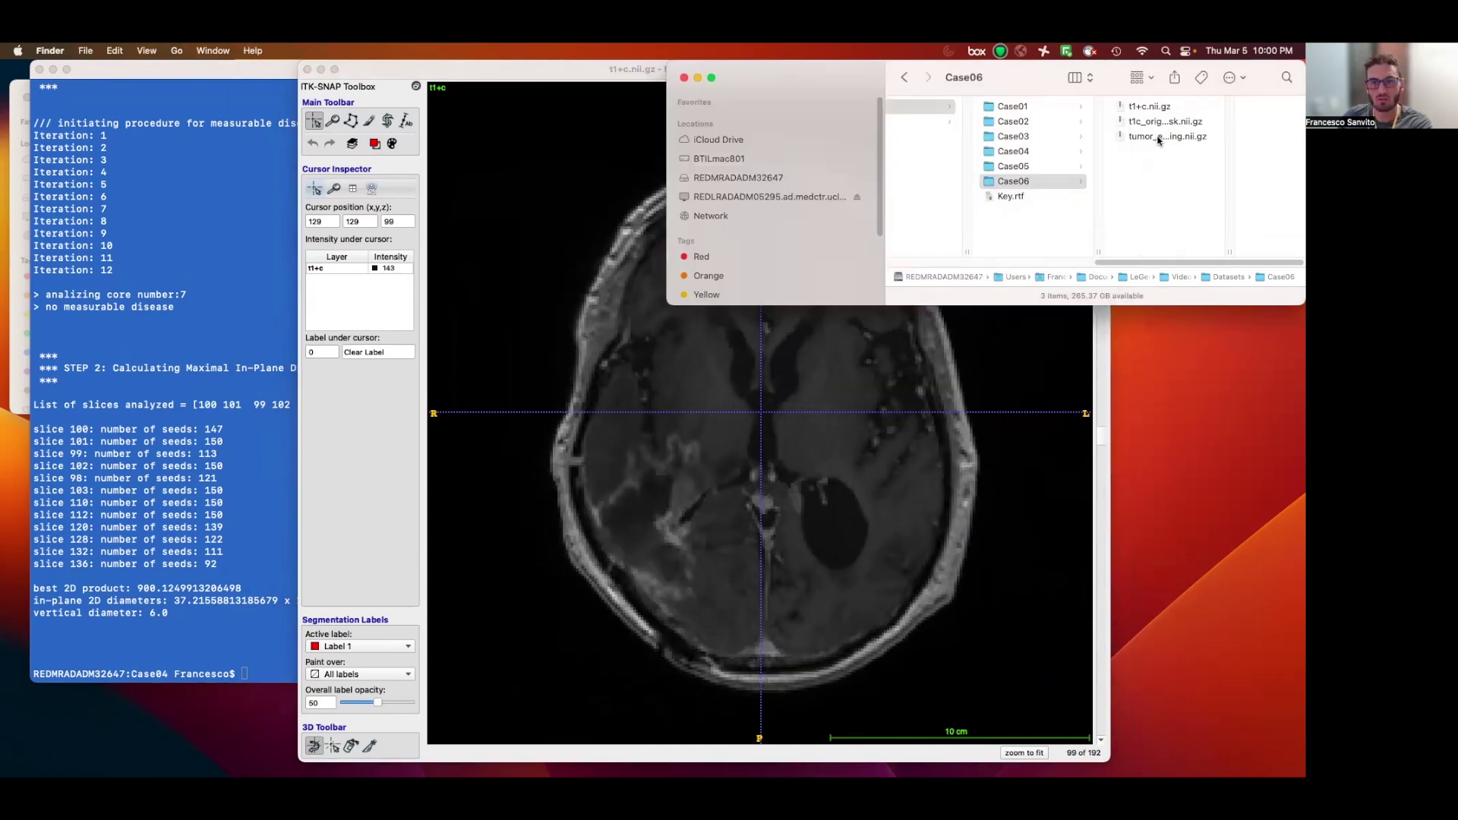
{"action": "left_click_drag", "start_coordinate": [1162, 142], "coordinate": [729, 410]}
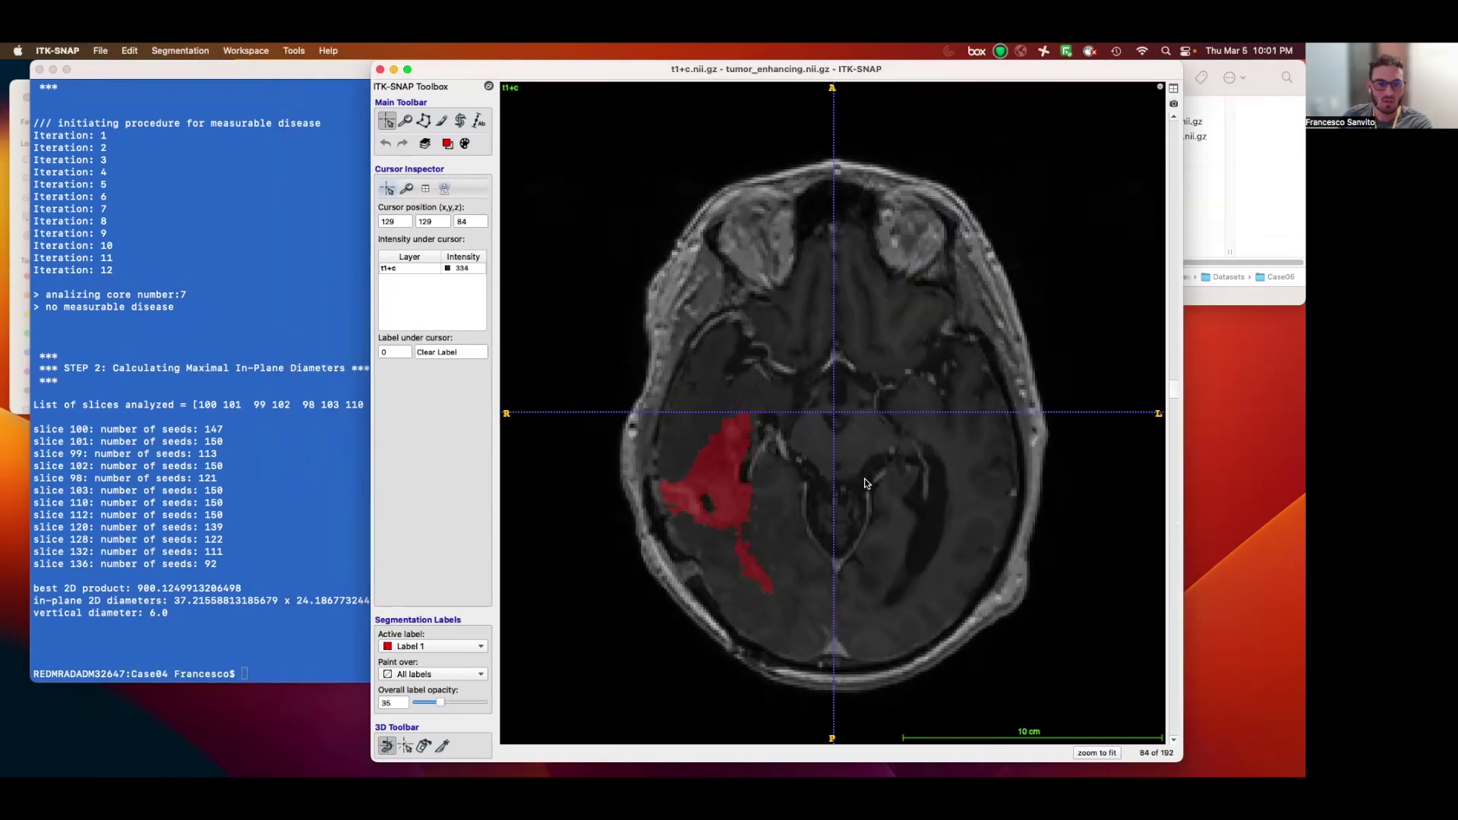
Examine the red Case06 enhancing tumor across axial slices, including the small separate focus beside the opposite ventricle.
{"action": "scroll", "coordinate": [864, 480], "scroll_direction": "up", "scroll_amount": 19}
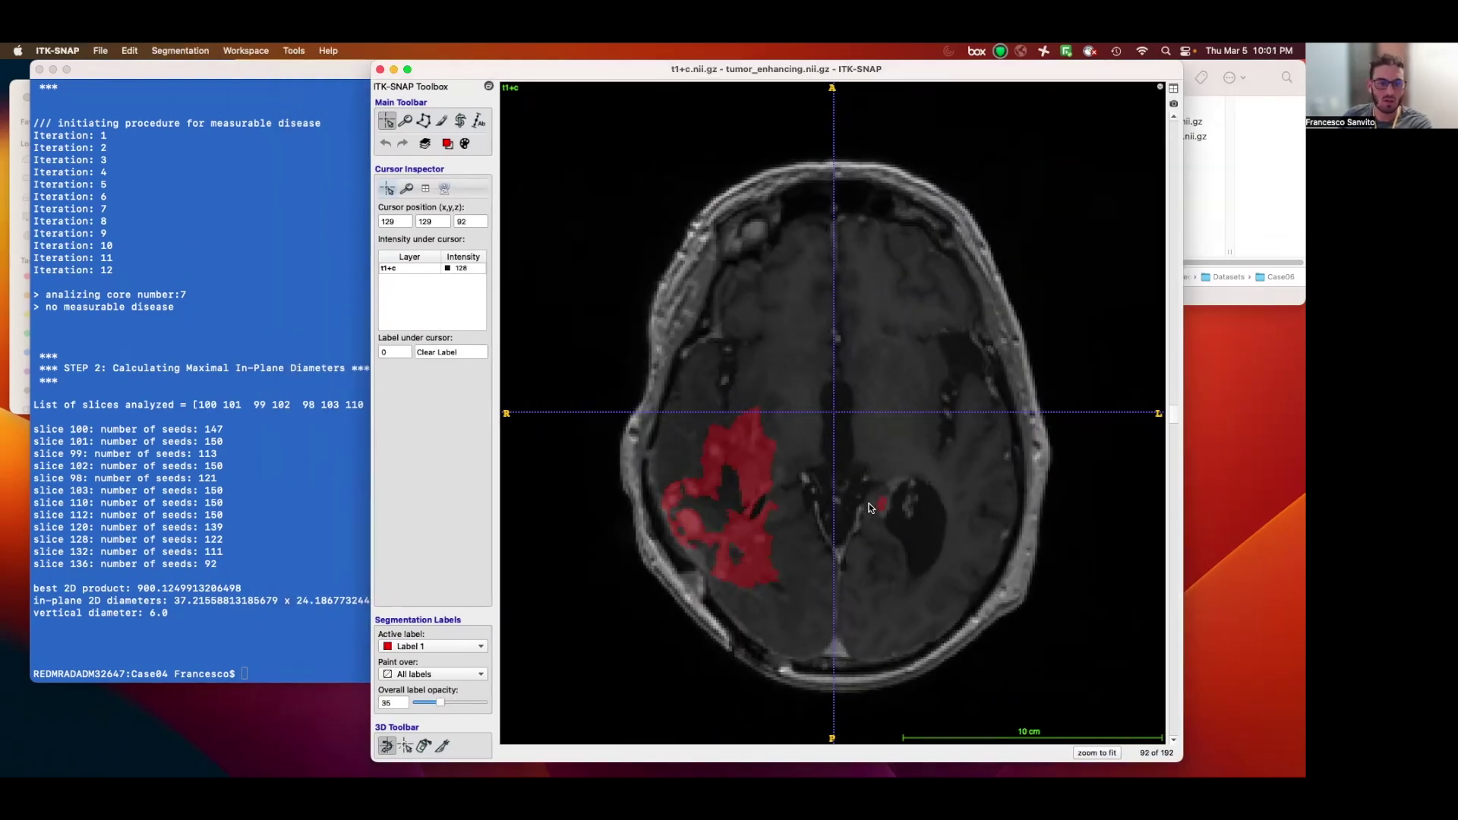
{"action": "scroll", "coordinate": [888, 515], "scroll_direction": "down", "scroll_amount": 16}
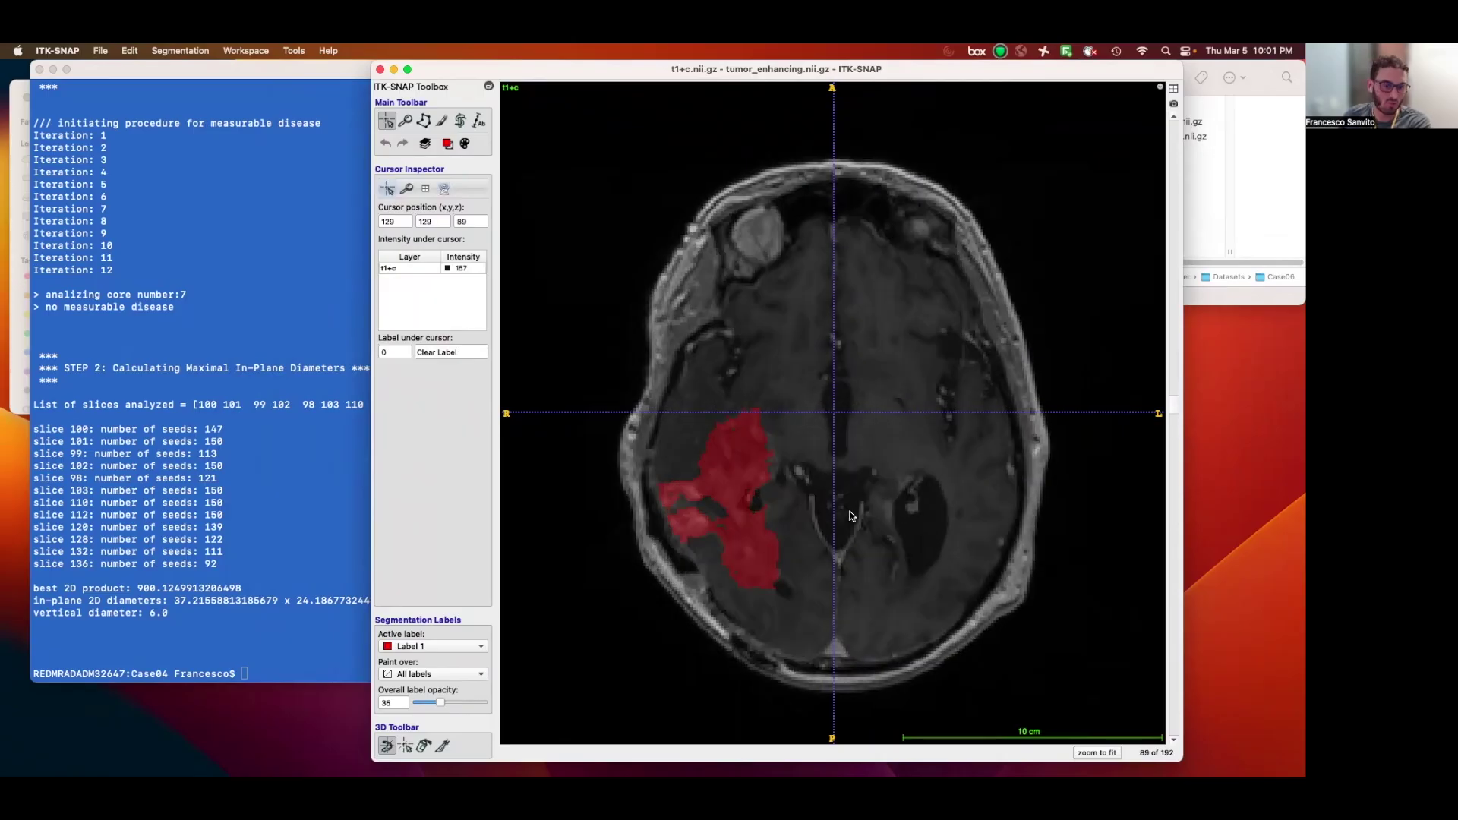
{"action": "scroll", "coordinate": [849, 515], "scroll_direction": "up", "scroll_amount": 4}
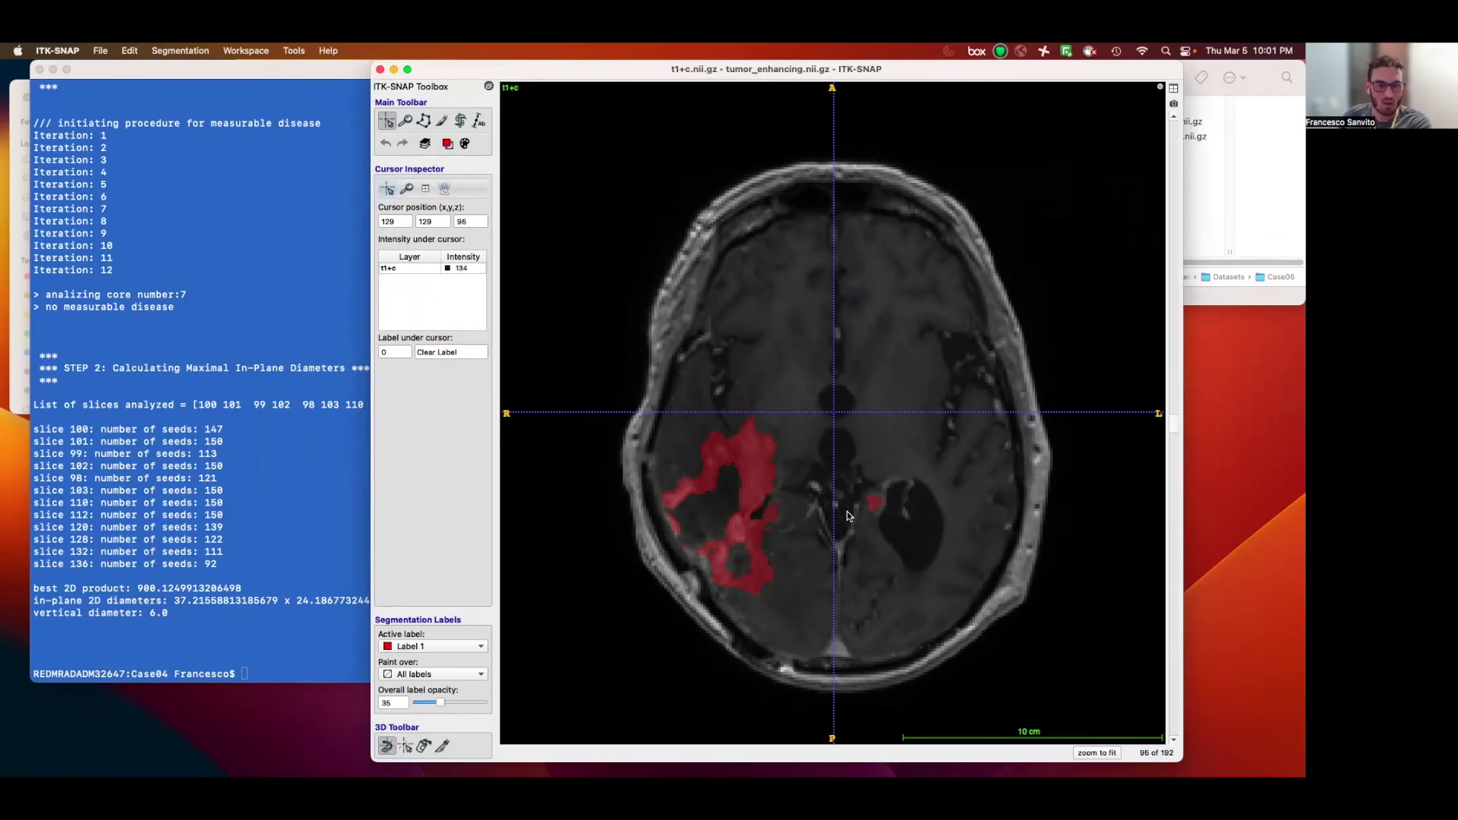
{"action": "scroll", "coordinate": [775, 577], "scroll_direction": "up", "scroll_amount": 13}
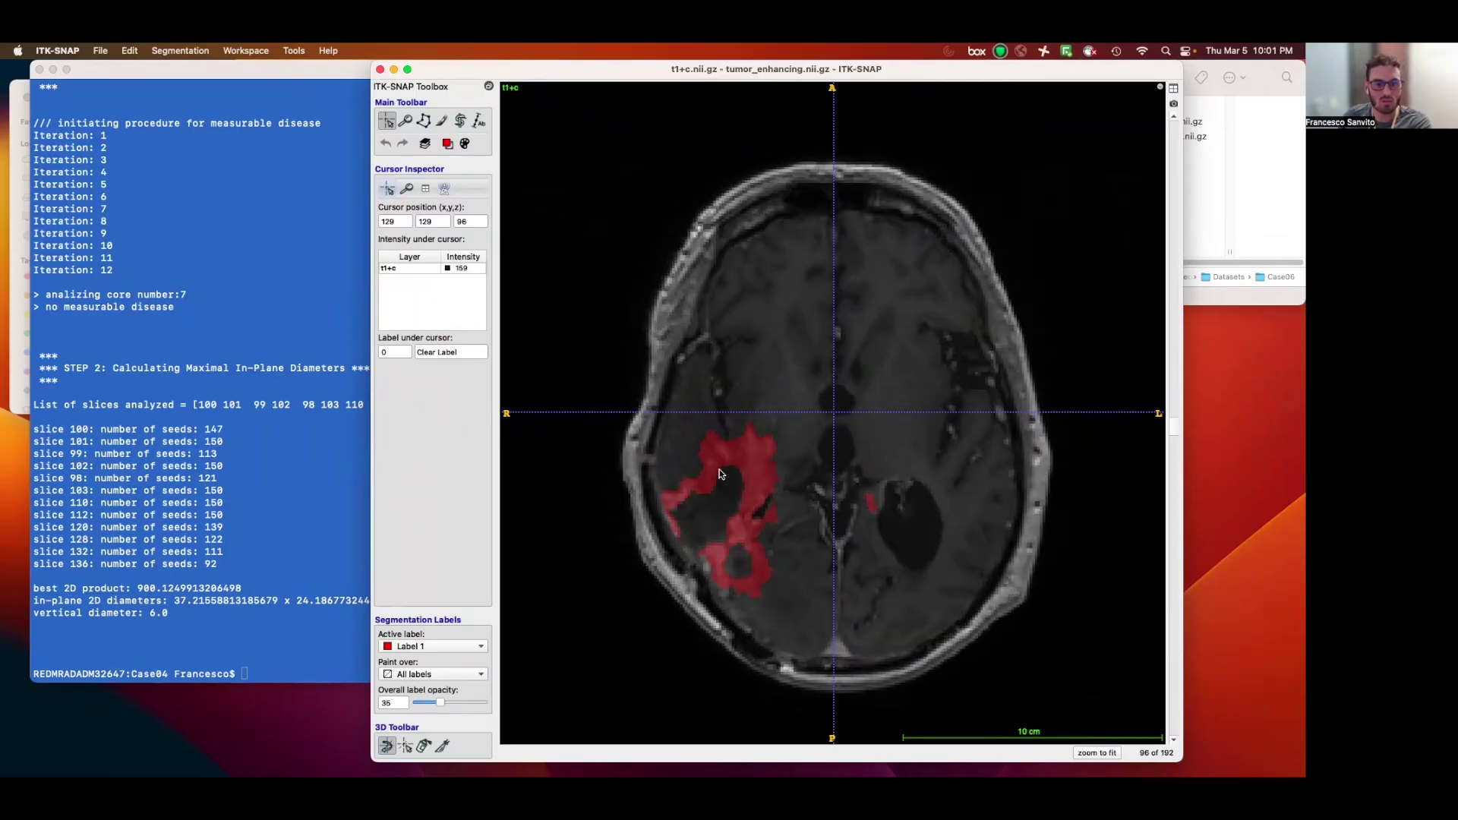
{"action": "scroll", "coordinate": [774, 577], "scroll_direction": "down", "scroll_amount": 17}
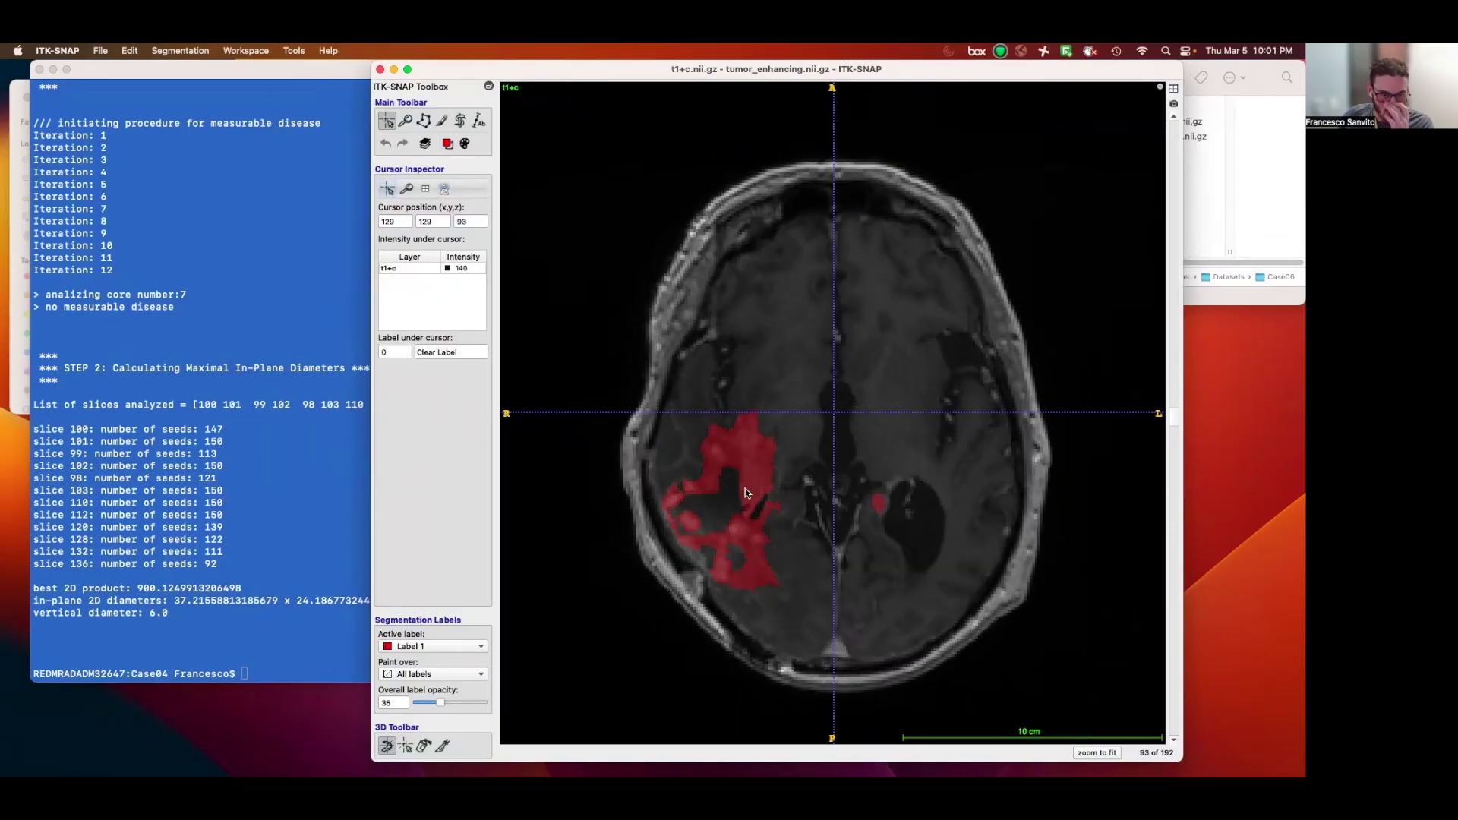
{"action": "scroll", "coordinate": [727, 498], "scroll_direction": "up", "scroll_amount": 1}
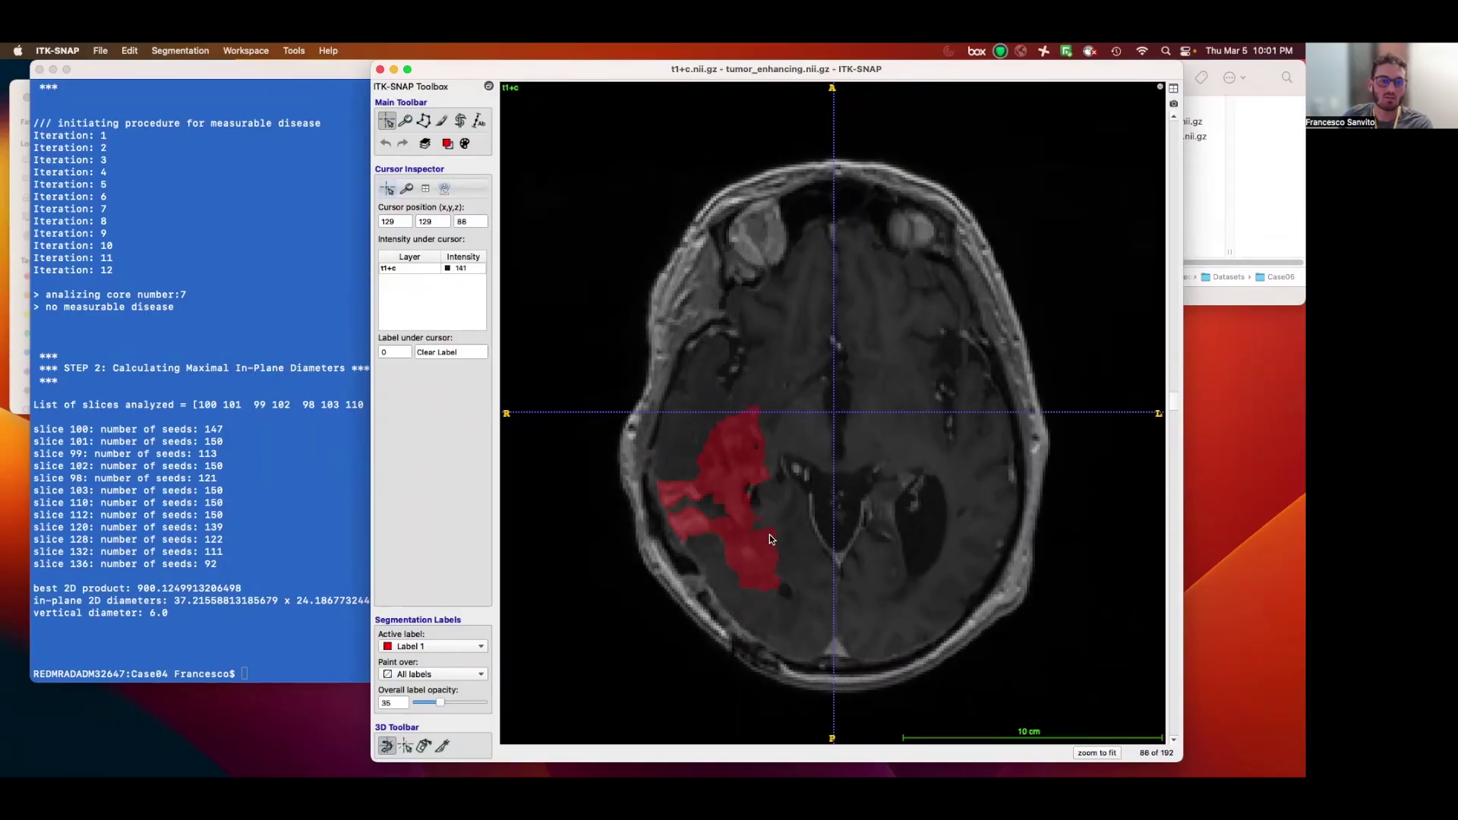
{"action": "scroll", "coordinate": [832, 547], "scroll_direction": "up", "scroll_amount": 15}
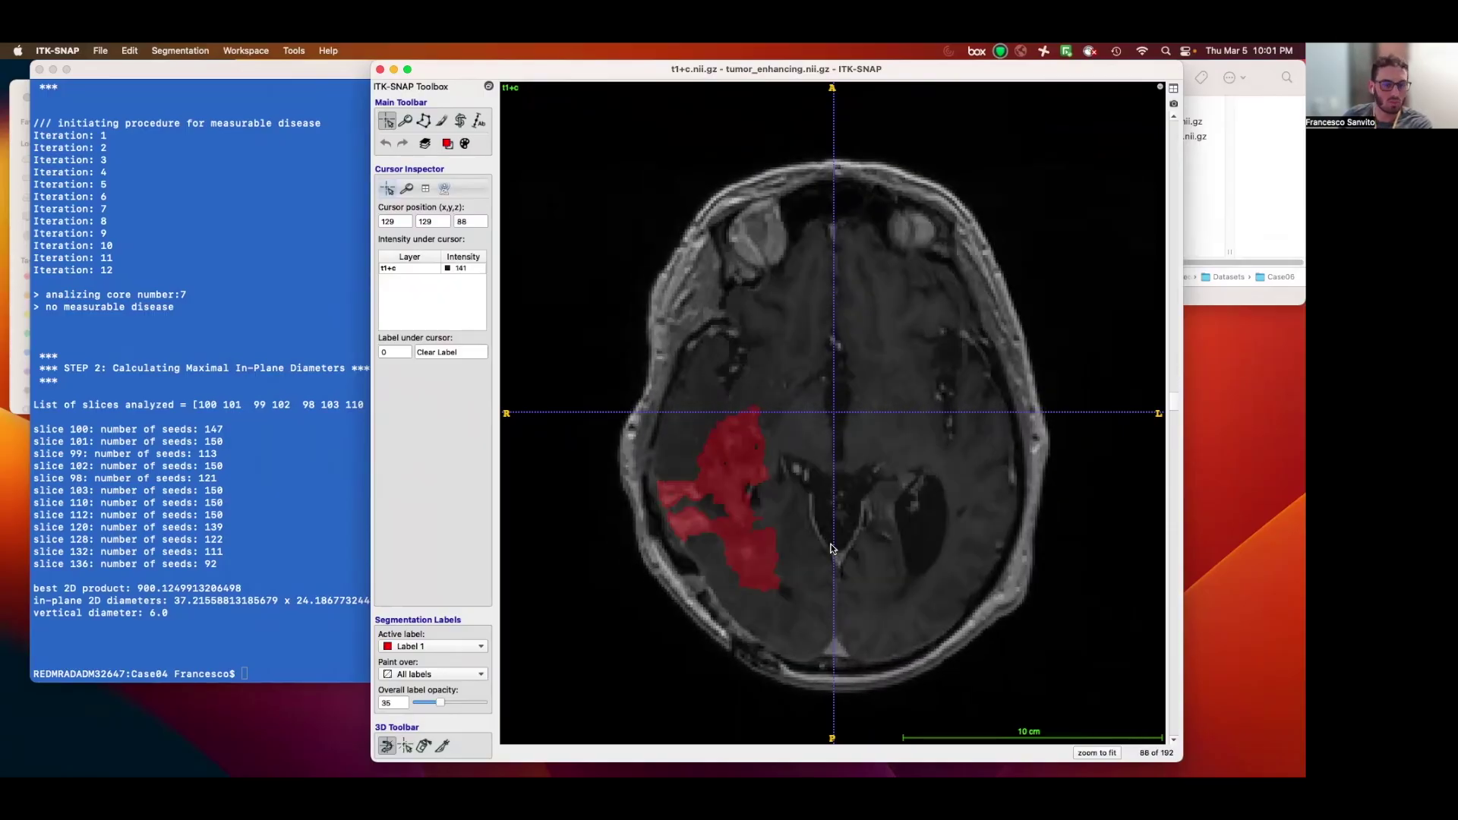
Switch to Terminal, space out the earlier output with blank prompts, and change the working directory to the Case06 dataset folder.
{"action": "left_click", "coordinate": [277, 489]}
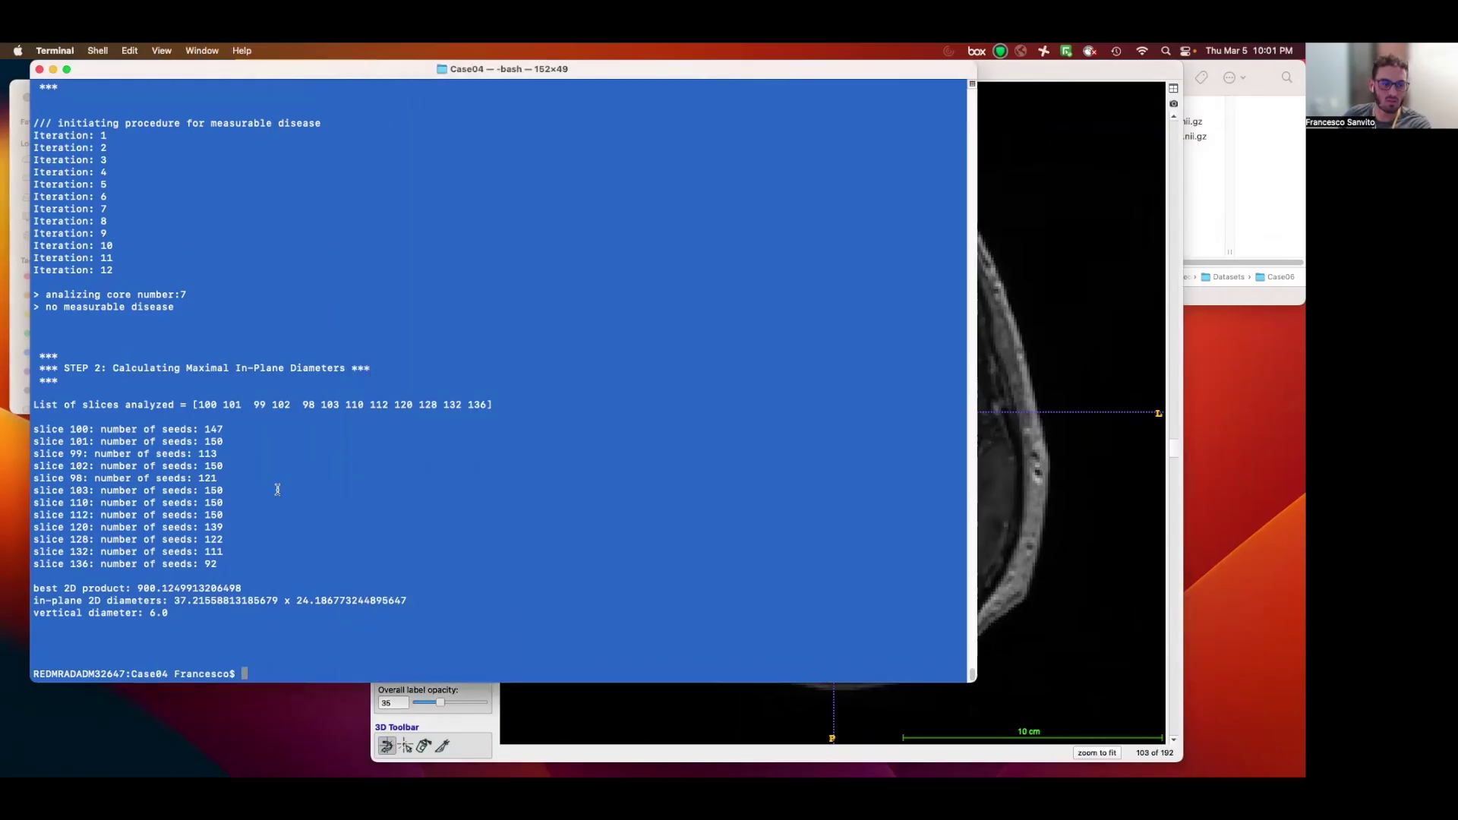
{"action": "key", "text": "Return"}
{"action": "key", "text": "Return"}
{"action": "key", "text": "Return"}
{"action": "key", "text": "Return"}
{"action": "key", "text": "Return"}
{"action": "key", "text": "Return"}
{"action": "key", "text": "Return"}
{"action": "key", "text": "Return"}
{"action": "key", "text": "Return"}
{"action": "key", "text": "Return"}
{"action": "key", "text": "Return"}
{"action": "key", "text": "Return"}
{"action": "key", "text": "Return"}
{"action": "key", "text": "Return"}
{"action": "key", "text": "Return"}
{"action": "key", "text": "Return"}
{"action": "key", "text": "Return"}
{"action": "key", "text": "Return"}
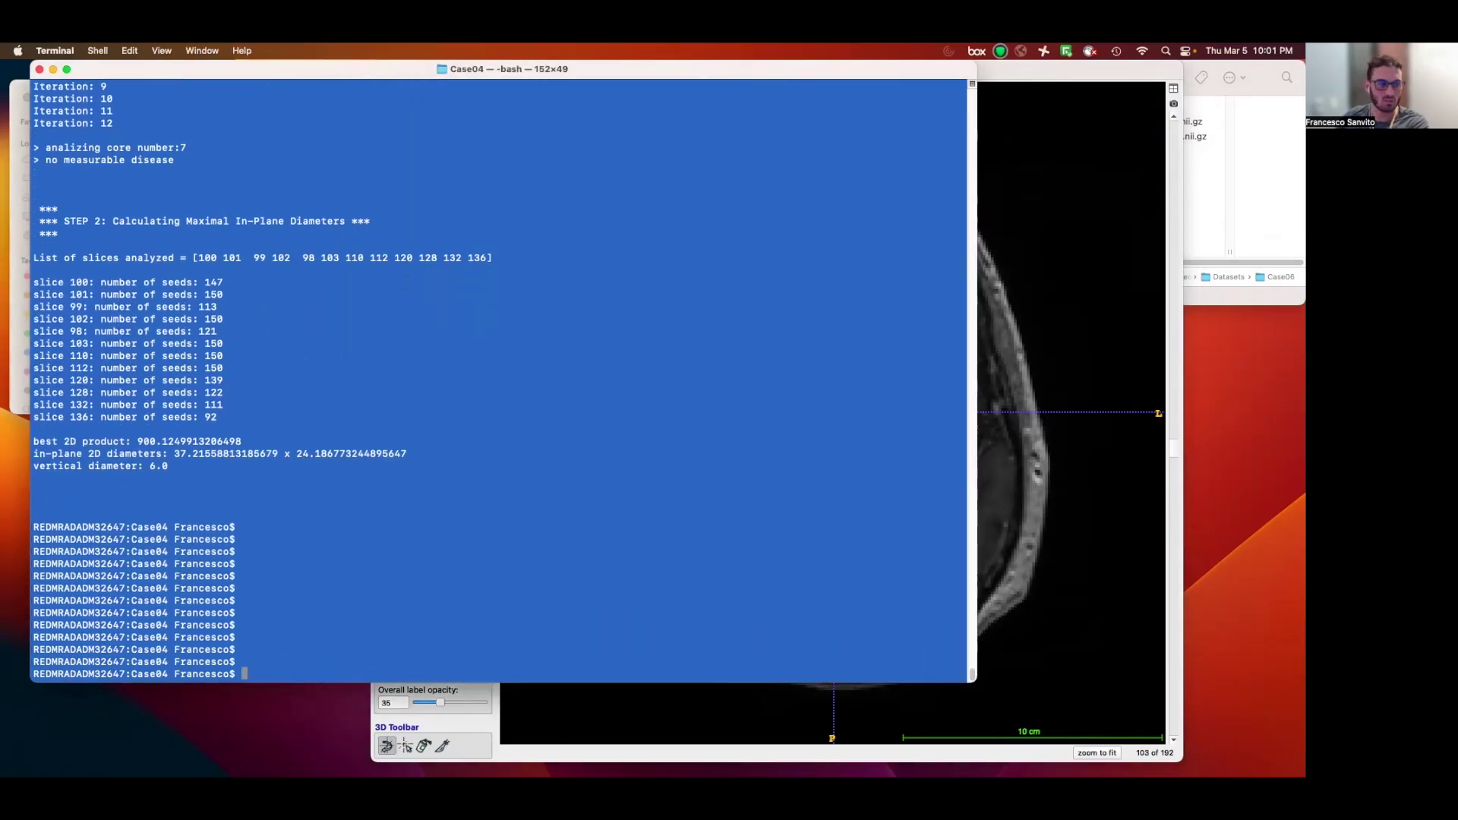
{"action": "key", "text": "Return"}
{"action": "key", "text": "Return"}
{"action": "key", "text": "Return"}
{"action": "key", "text": "Return"}
{"action": "type", "text": "cd"}
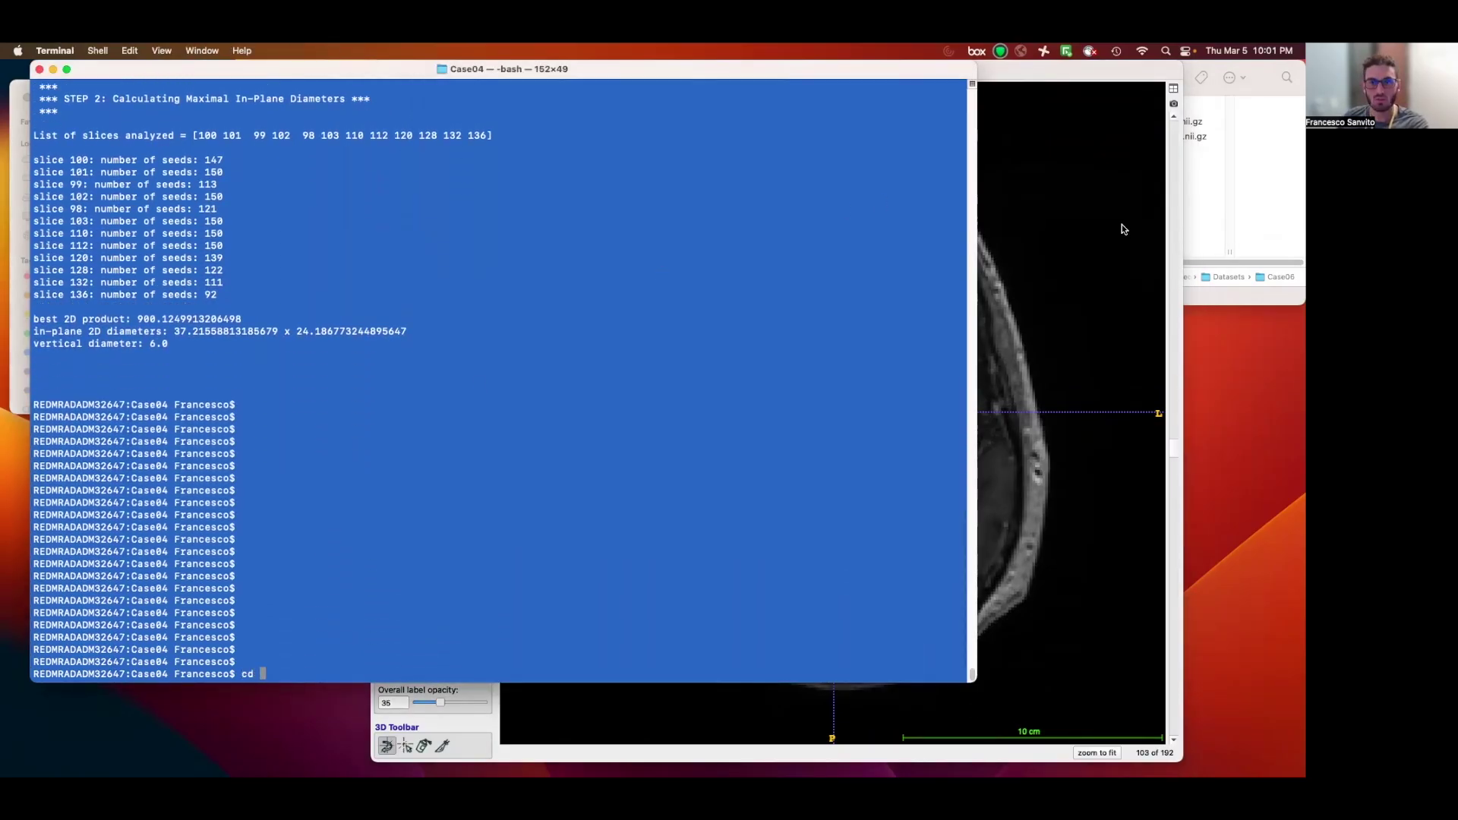
{"action": "left_click", "coordinate": [1215, 210]}
{"action": "left_click_drag", "start_coordinate": [1034, 185], "coordinate": [481, 477]}
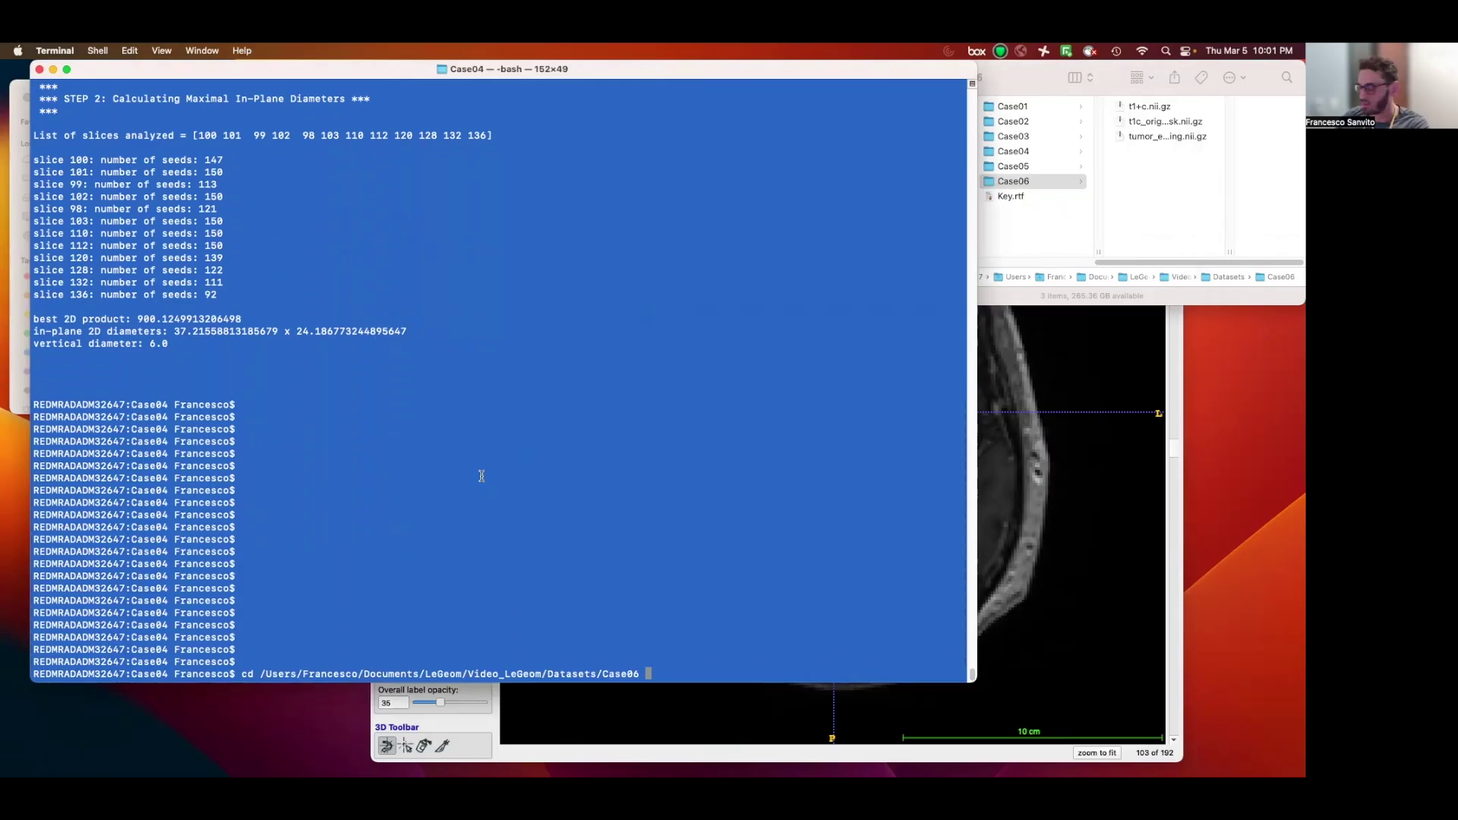
{"action": "key", "text": "Return"}
{"action": "key", "text": "Return"}
{"action": "key", "text": "Return"}
{"action": "key", "text": "Return"}
Rerun the previous DiametersFromSegmentation Python script on Case06 with tumor_enhancing.nii.gz and t1+c.nii.gz as inputs.
{"action": "key", "text": "Up"}
{"action": "key", "text": "Up"}
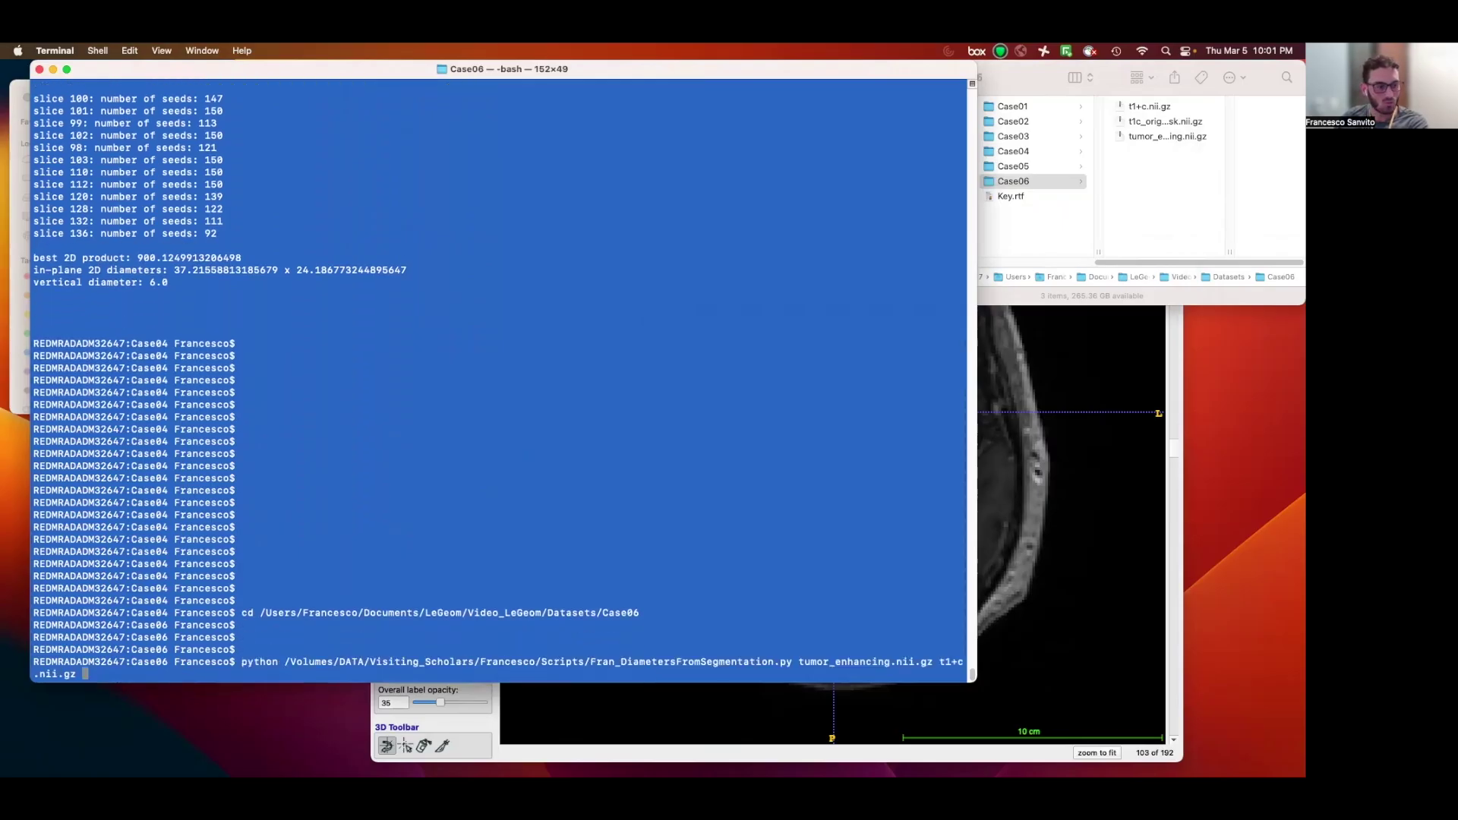
{"action": "key", "text": "Return"}
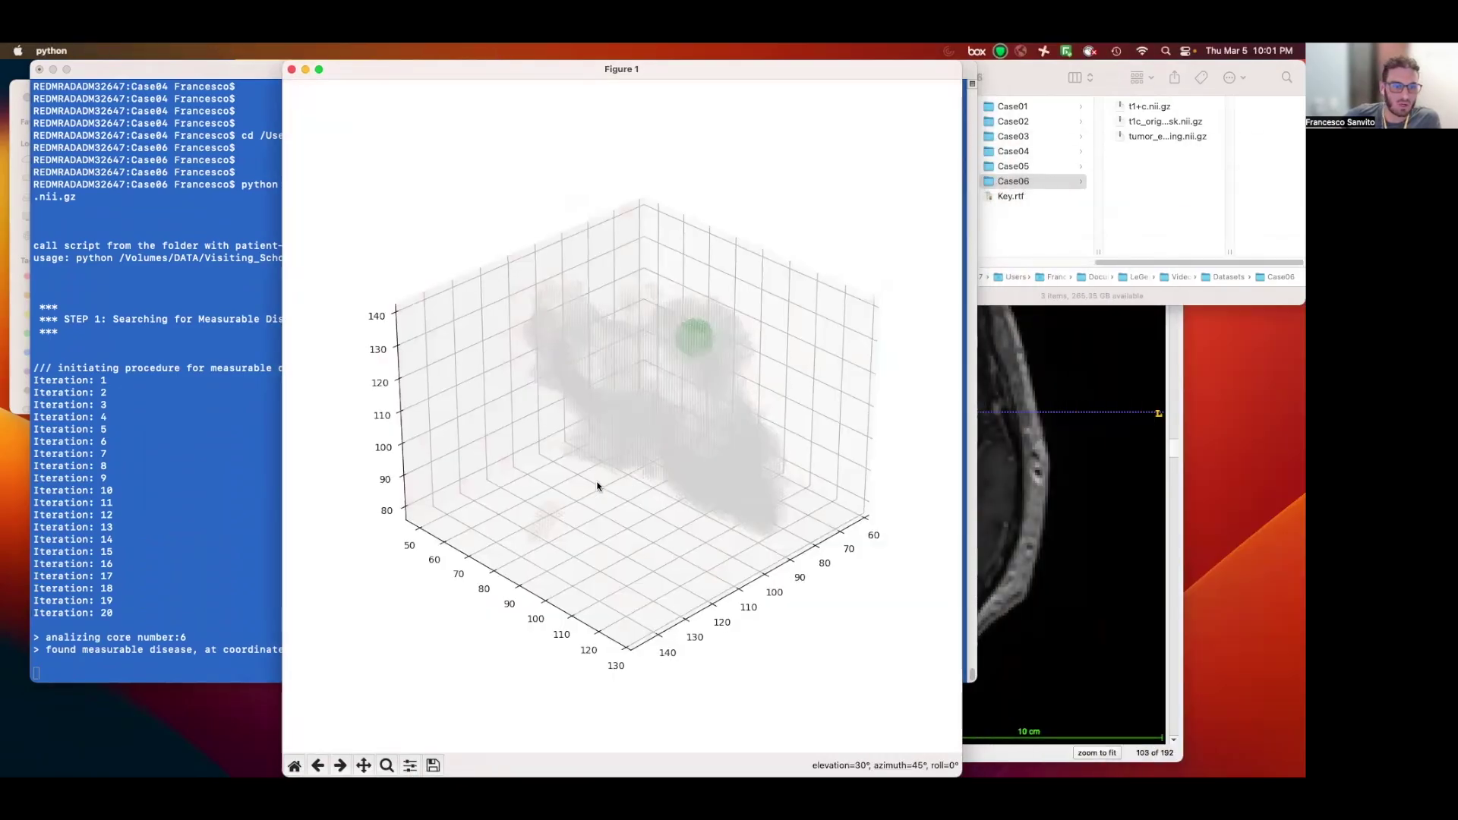
Inspect the measurable-disease sphere and the diameter lines in the script's two 3D figures from several angles, closing each figure to continue.
{"action": "left_click_drag", "start_coordinate": [597, 486], "coordinate": [508, 404]}
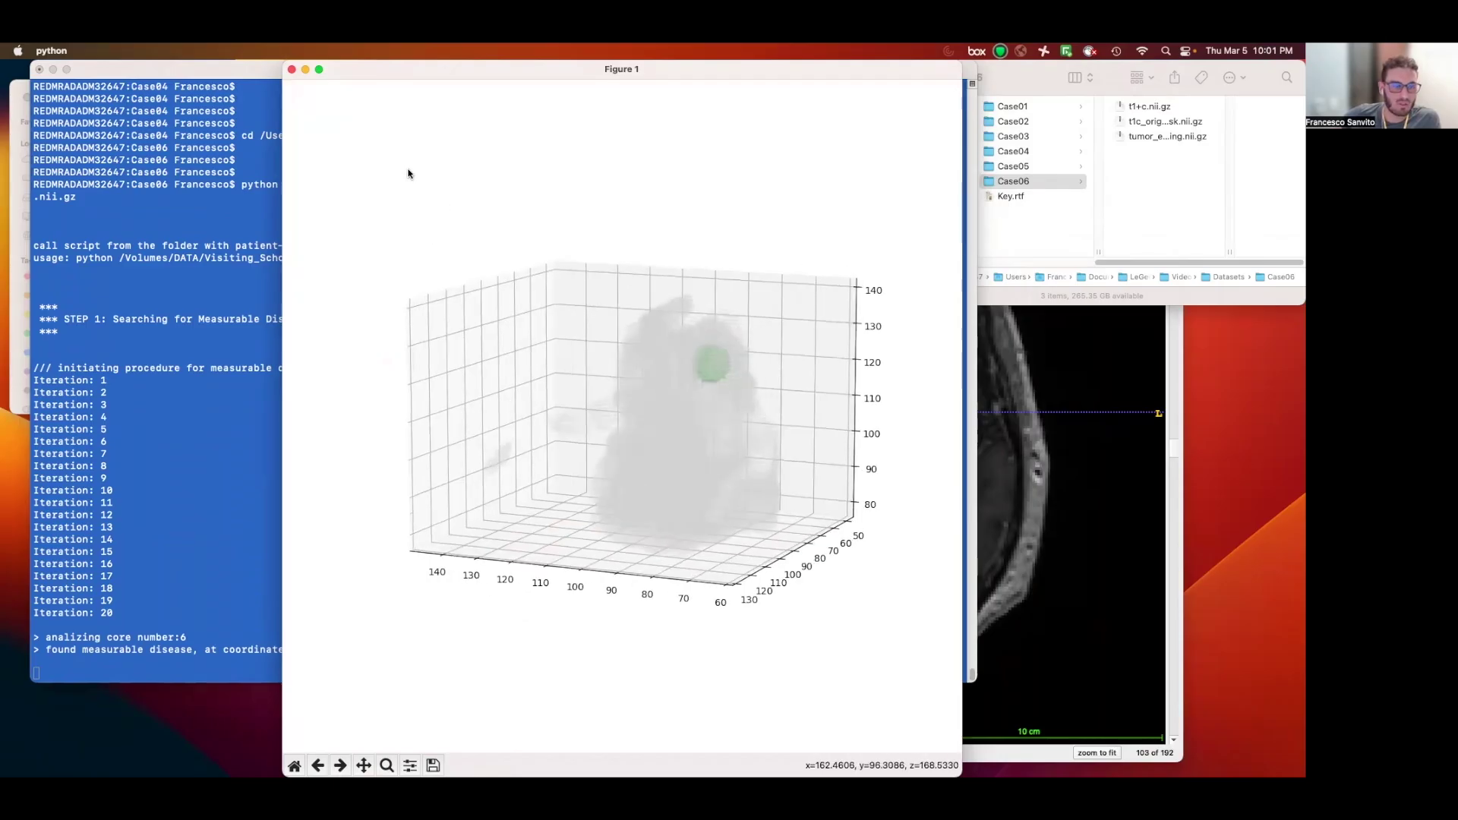
{"action": "left_click", "coordinate": [291, 69]}
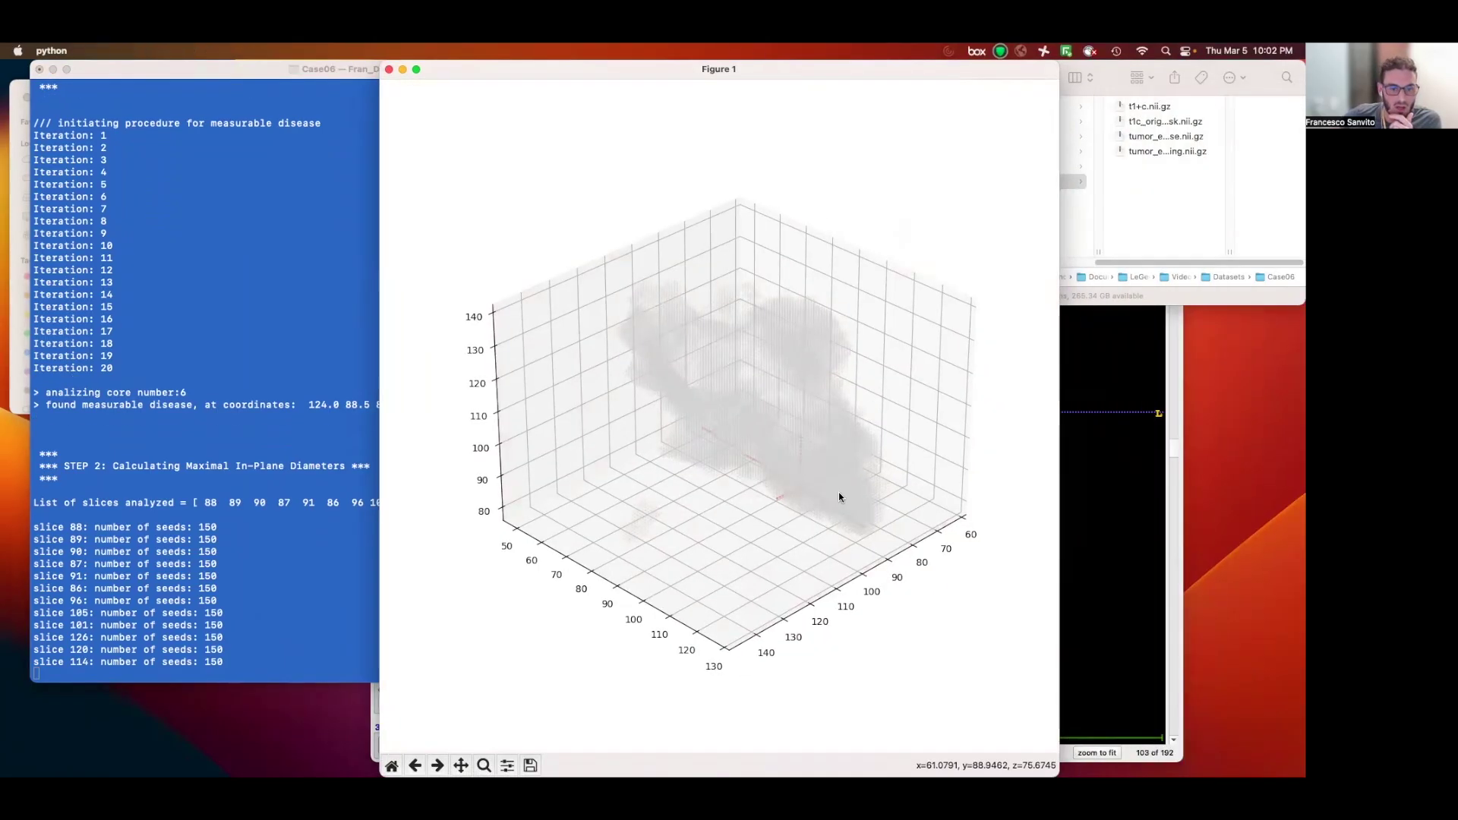
{"action": "left_click_drag", "start_coordinate": [840, 497], "coordinate": [780, 450]}
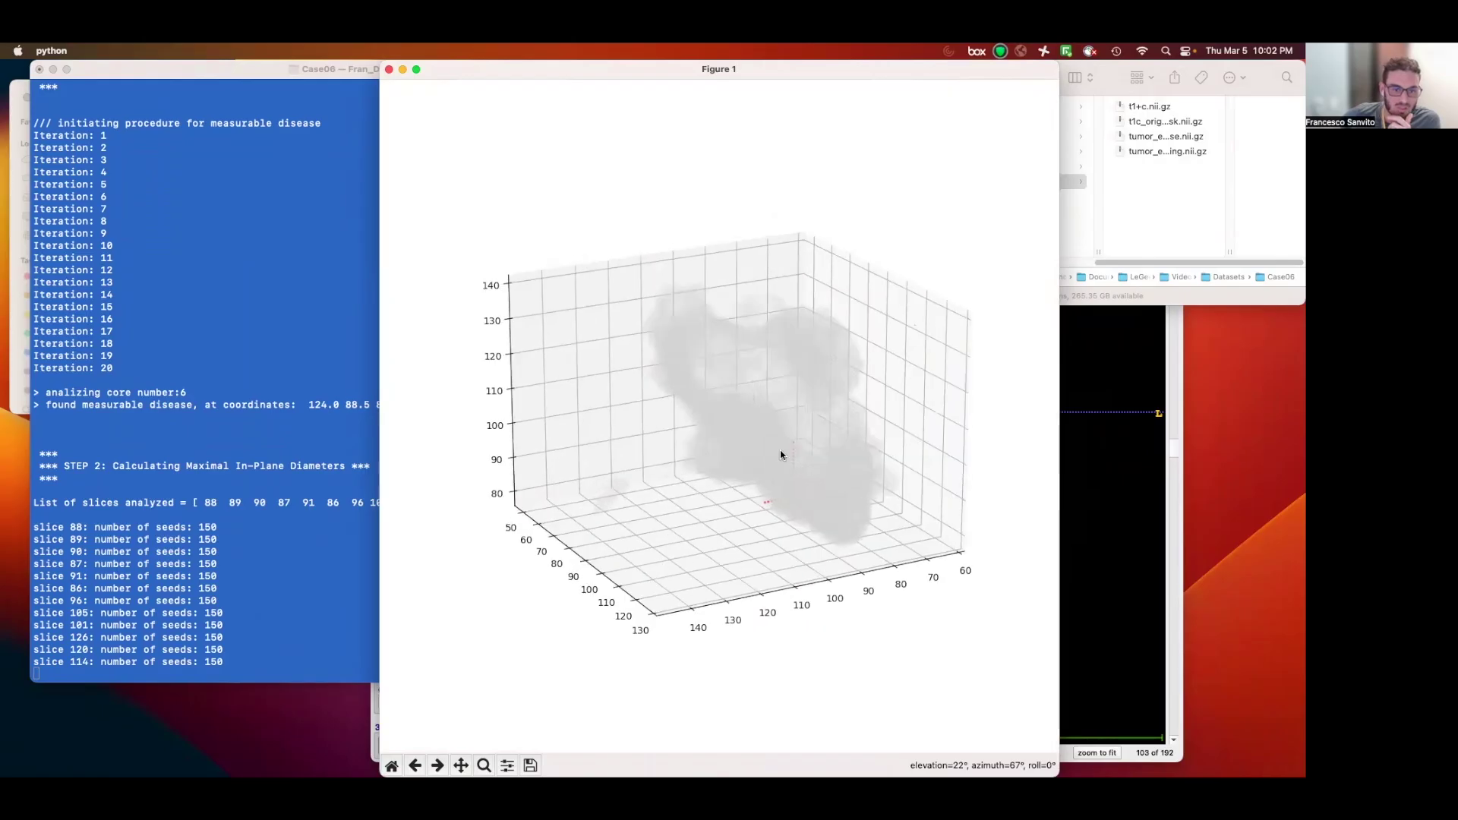
{"action": "left_click_drag", "start_coordinate": [845, 530], "coordinate": [864, 575]}
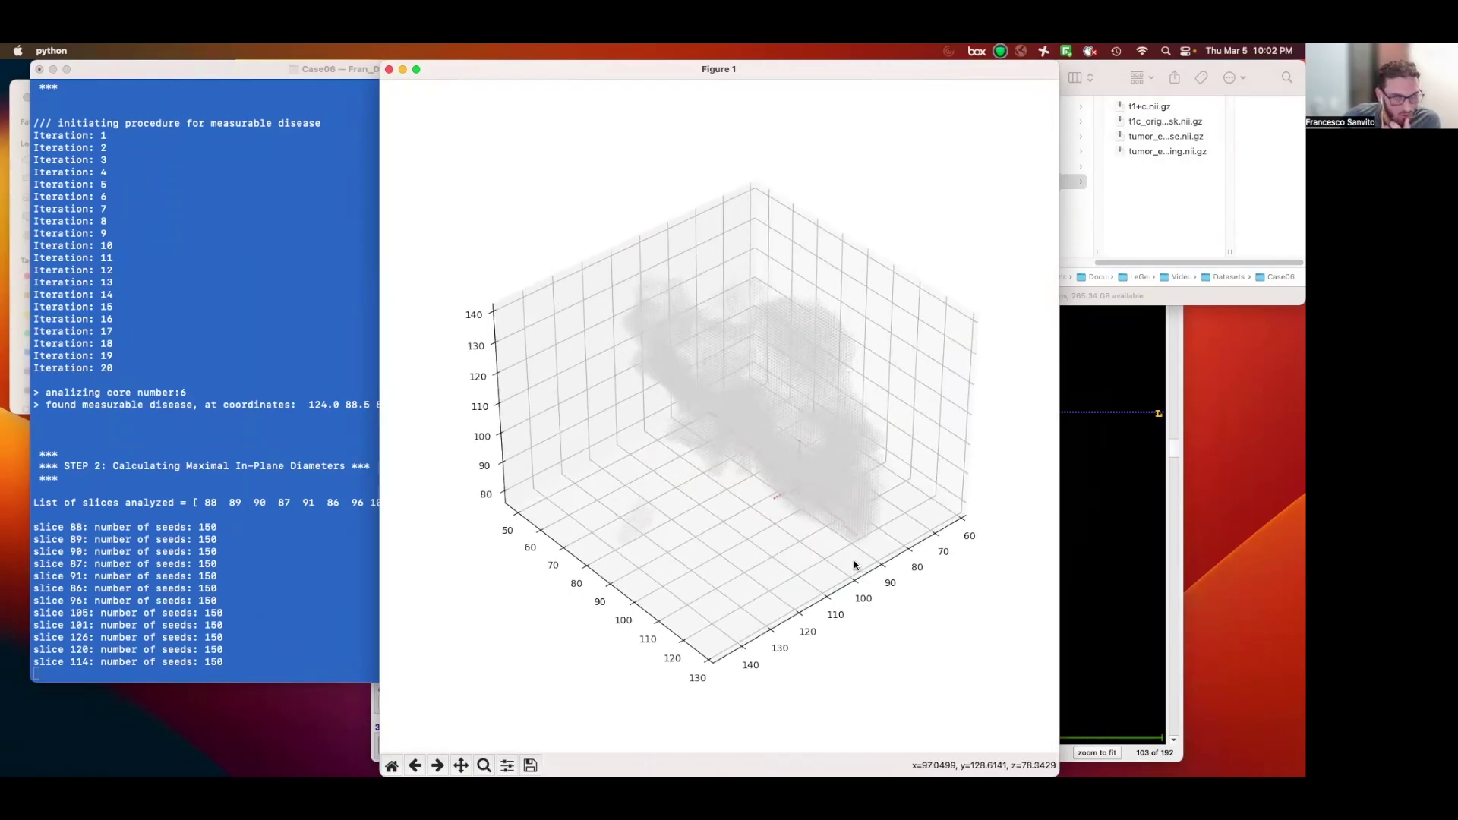
{"action": "left_click_drag", "start_coordinate": [866, 537], "coordinate": [790, 440]}
{"action": "mouse_move", "coordinate": [810, 527]}
{"action": "left_mouse_down"}
{"action": "mouse_move", "coordinate": [812, 487]}
{"action": "mouse_move", "coordinate": [812, 512]}
{"action": "left_mouse_up"}
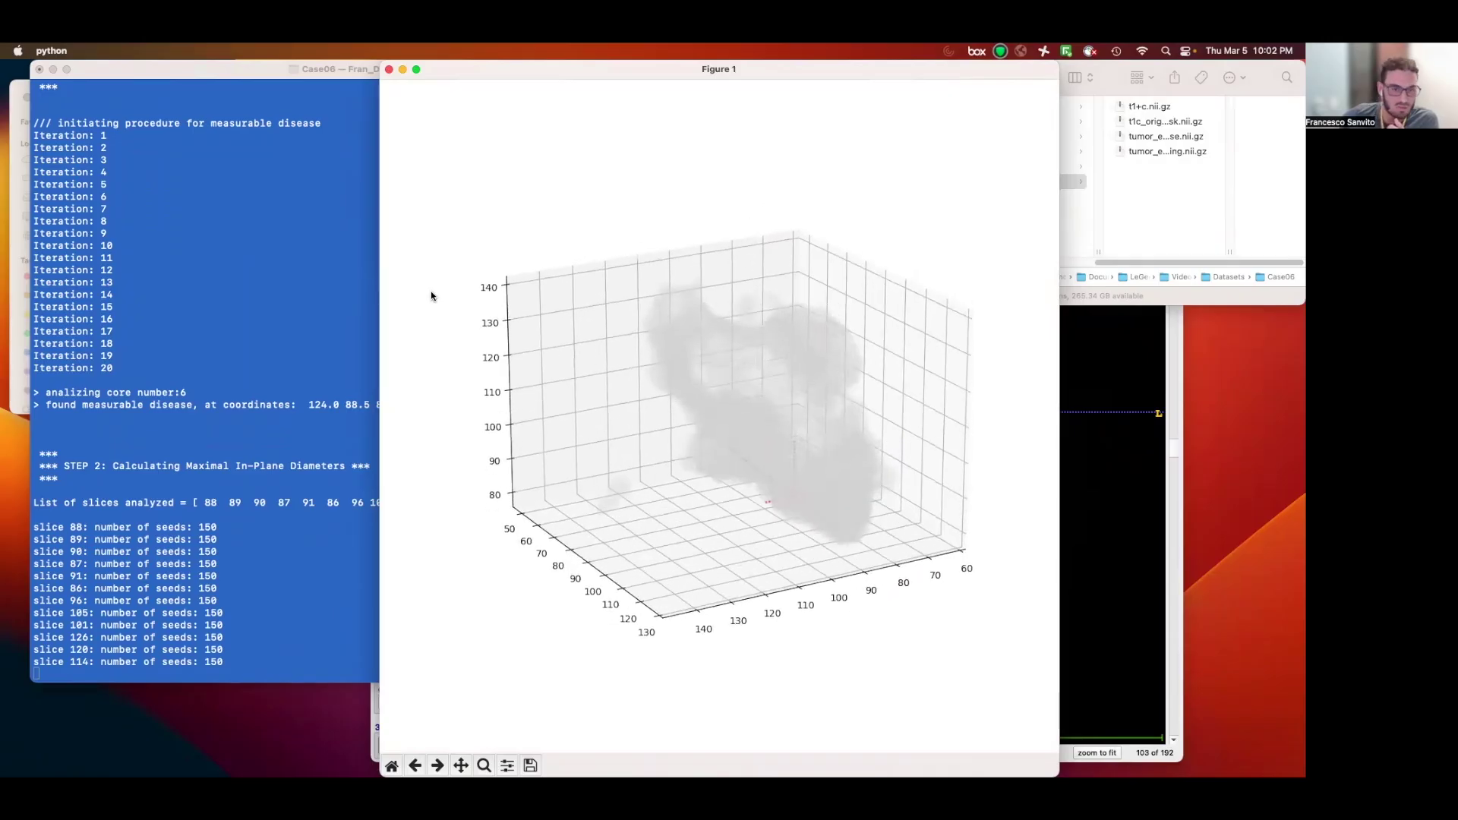
{"action": "left_click", "coordinate": [389, 69]}
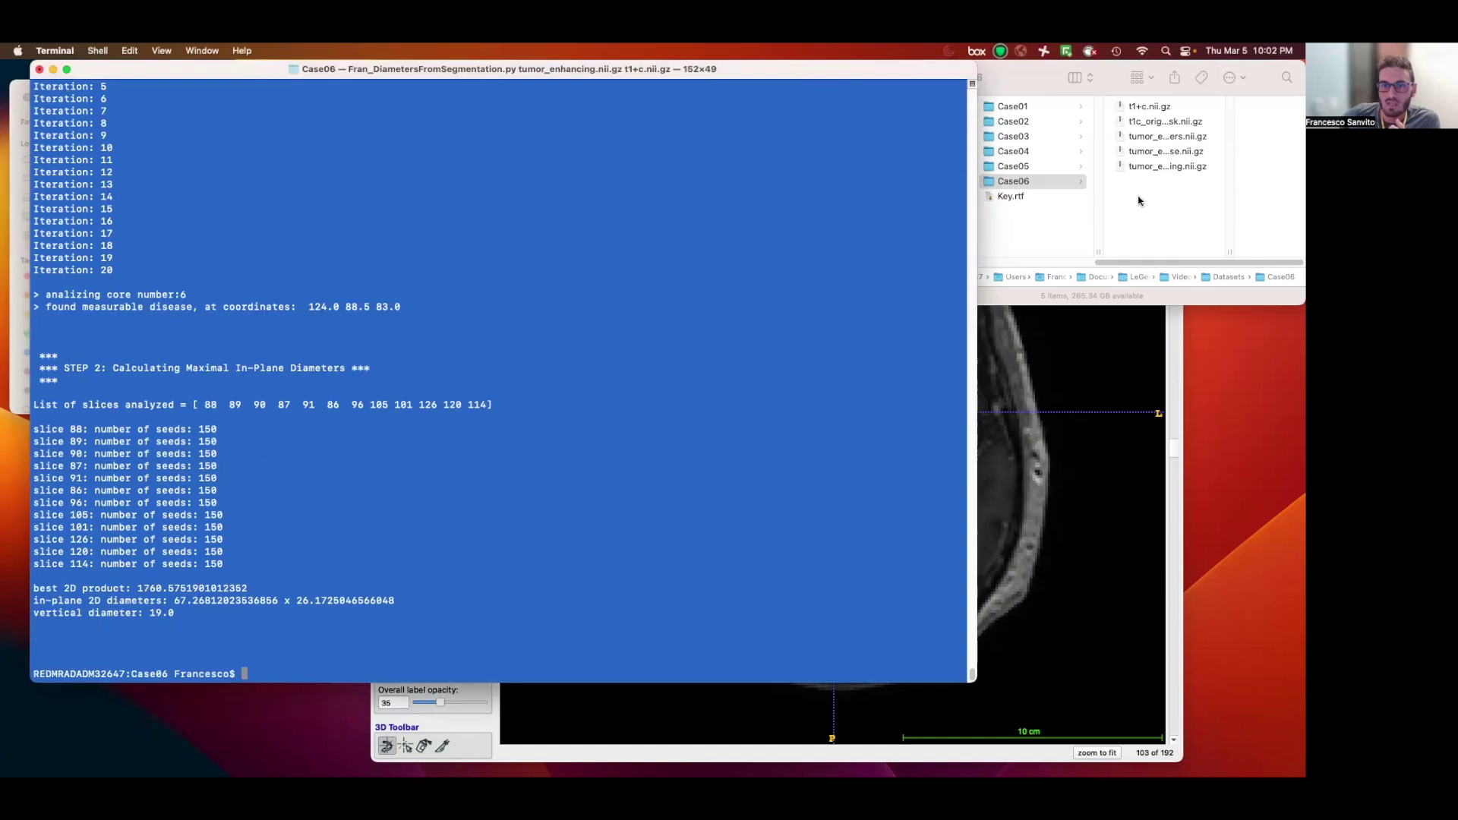
Widen the Case06 file list to show full names and load tumor_enhancing_MaxDiameters.nii.gz in ITK-SNAP as the segmentation.
{"action": "left_click", "coordinate": [1164, 179]}
{"action": "left_click_drag", "start_coordinate": [1230, 250], "coordinate": [1296, 250]}
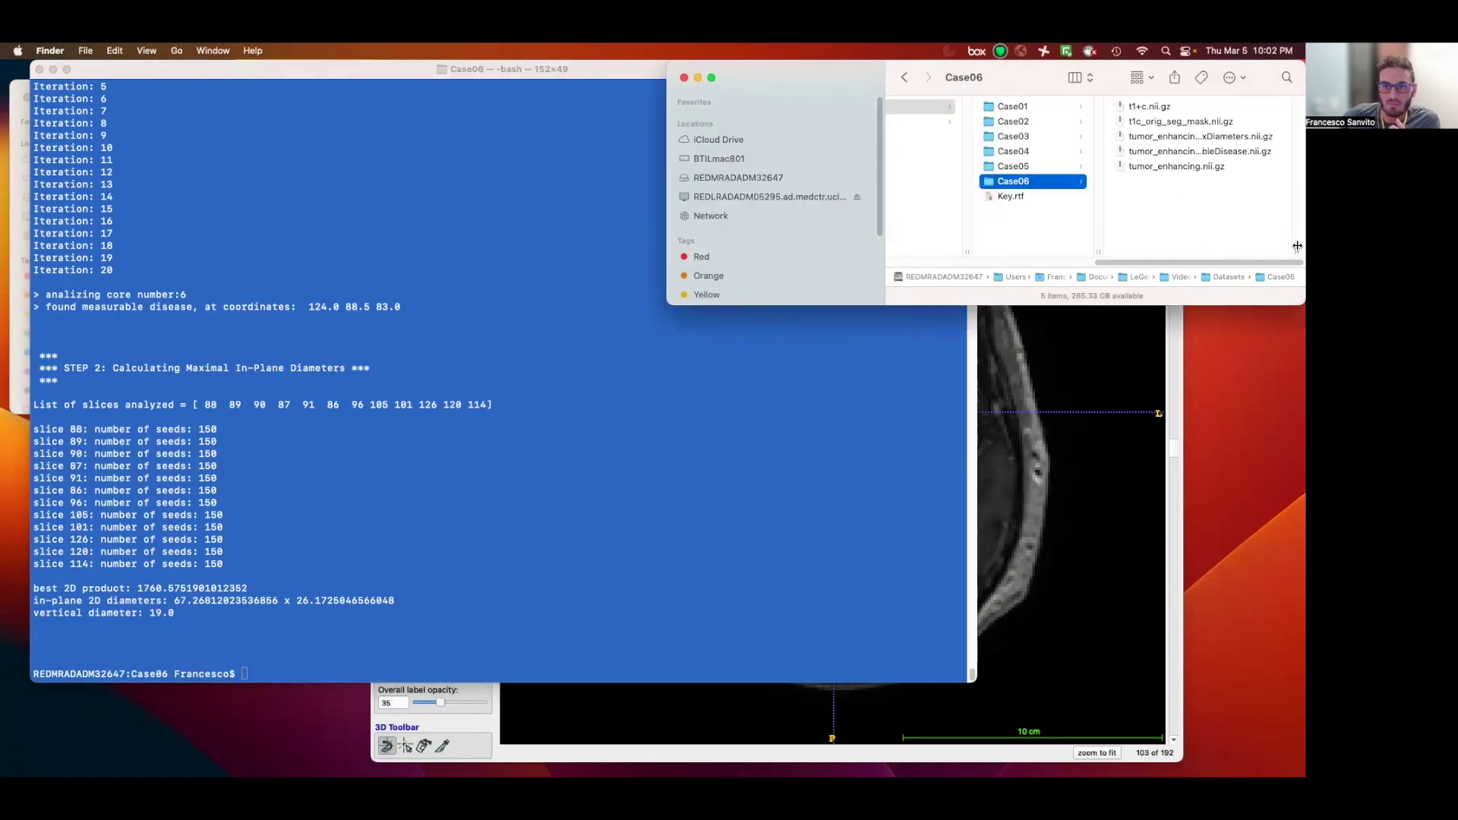
{"action": "left_click_drag", "start_coordinate": [1230, 136], "coordinate": [1129, 375]}
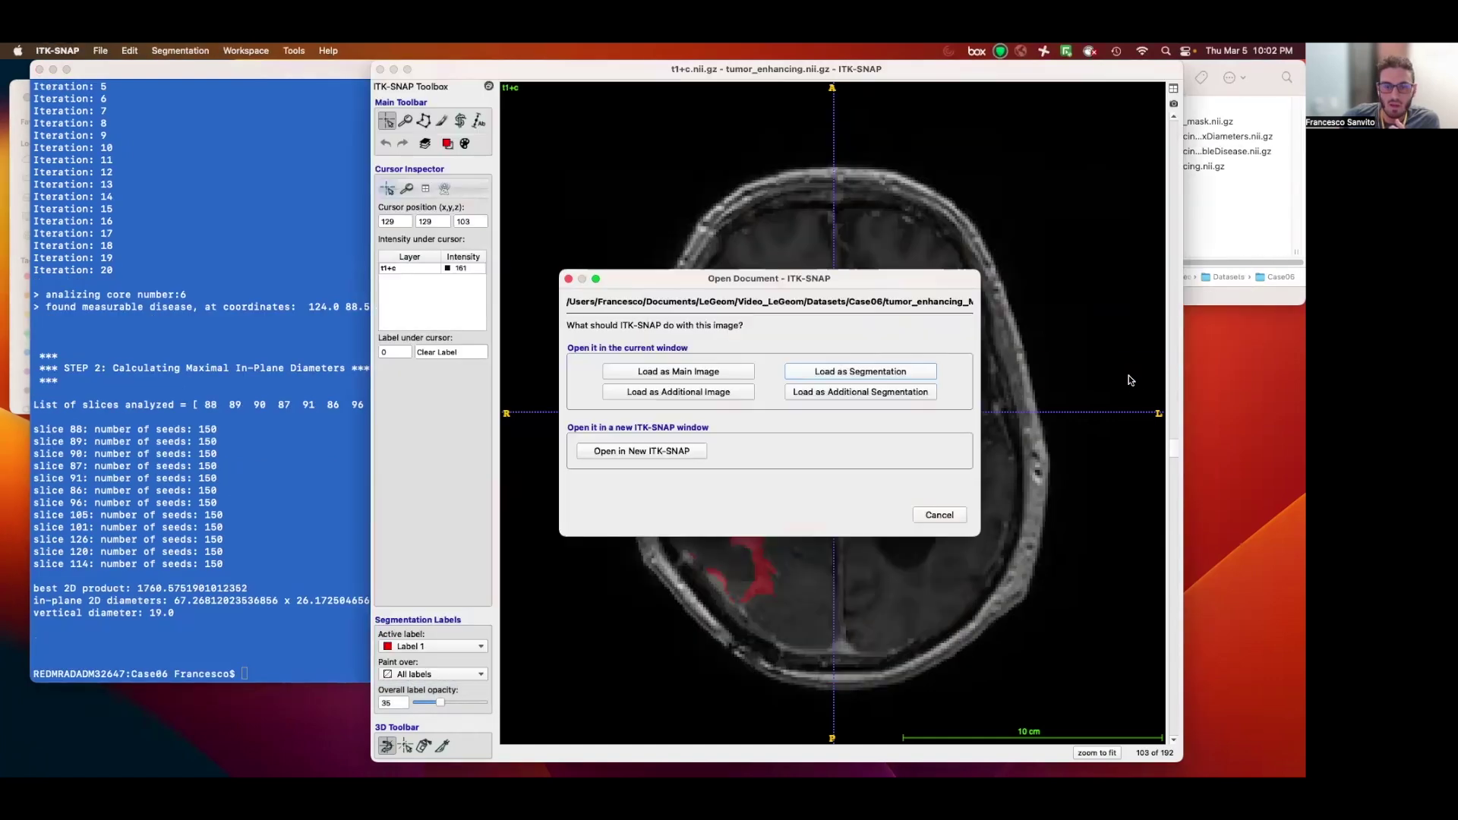
{"action": "left_click", "coordinate": [869, 374]}
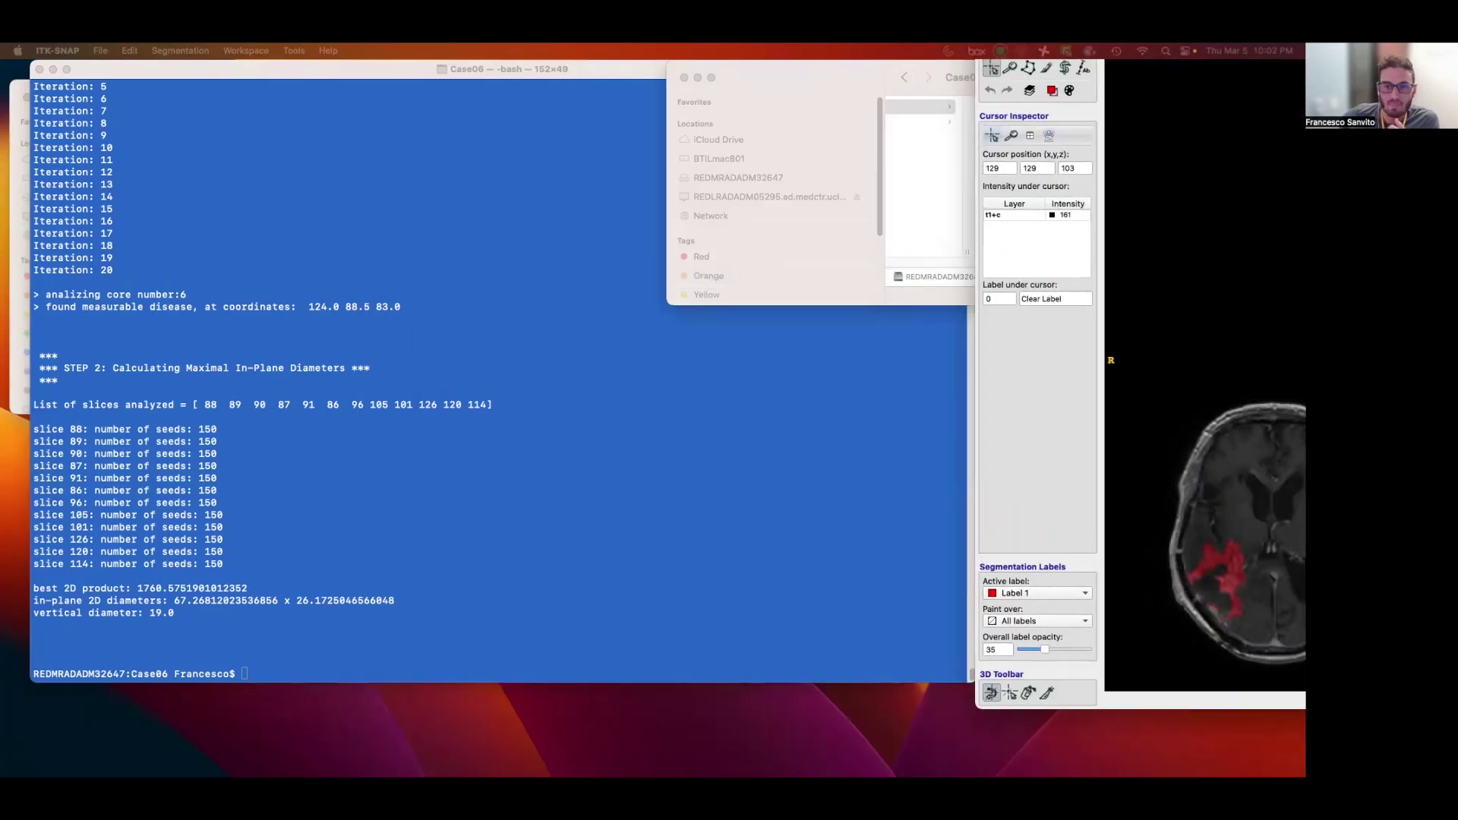
Display the axial slice with the green diameter lines and place the crosshair in the empty background outside the head.
{"action": "scroll", "coordinate": [1077, 480], "scroll_direction": "down", "scroll_amount": 20}
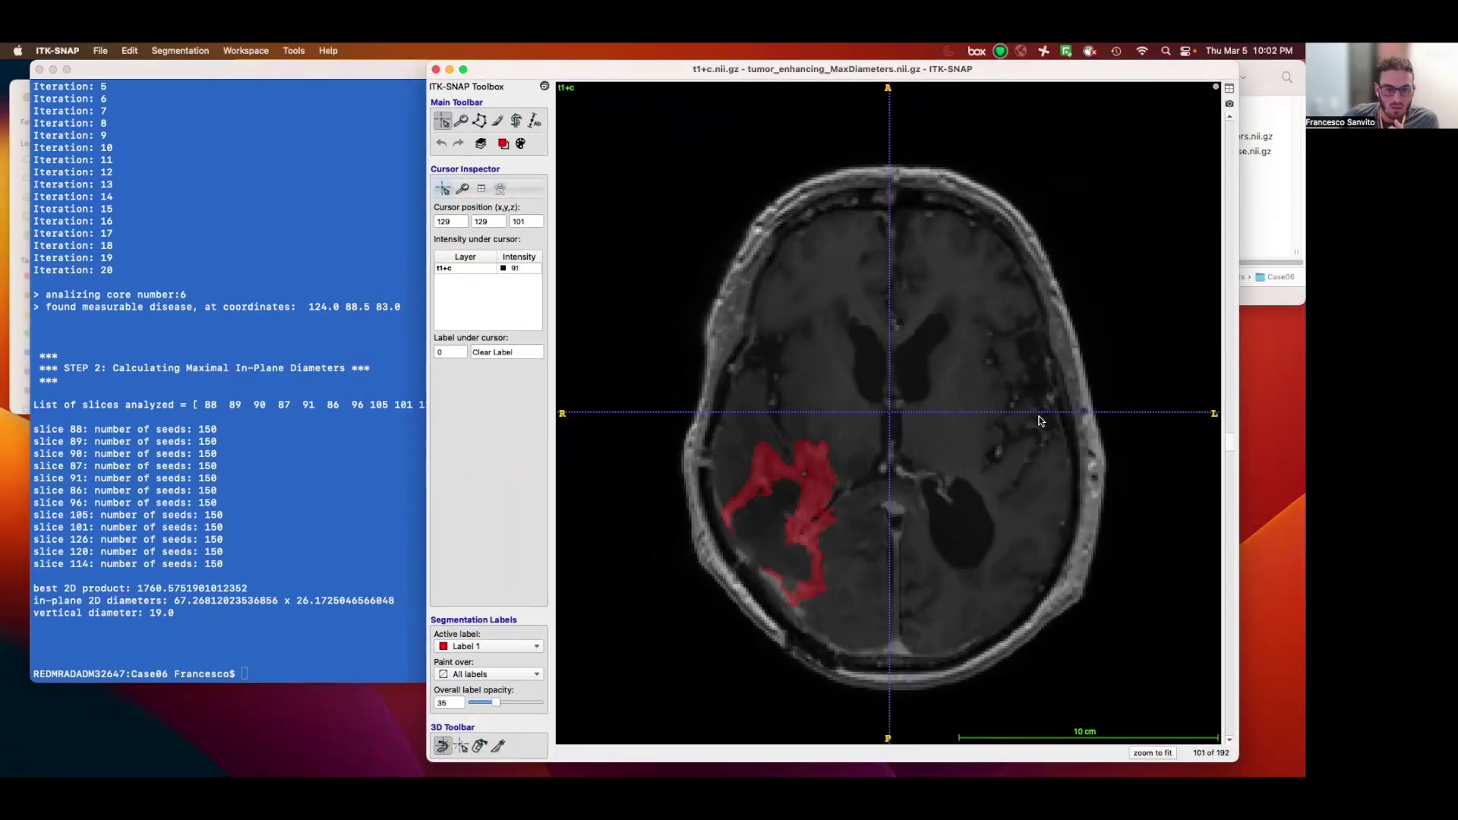
{"action": "scroll", "coordinate": [1041, 415], "scroll_direction": "up", "scroll_amount": 1}
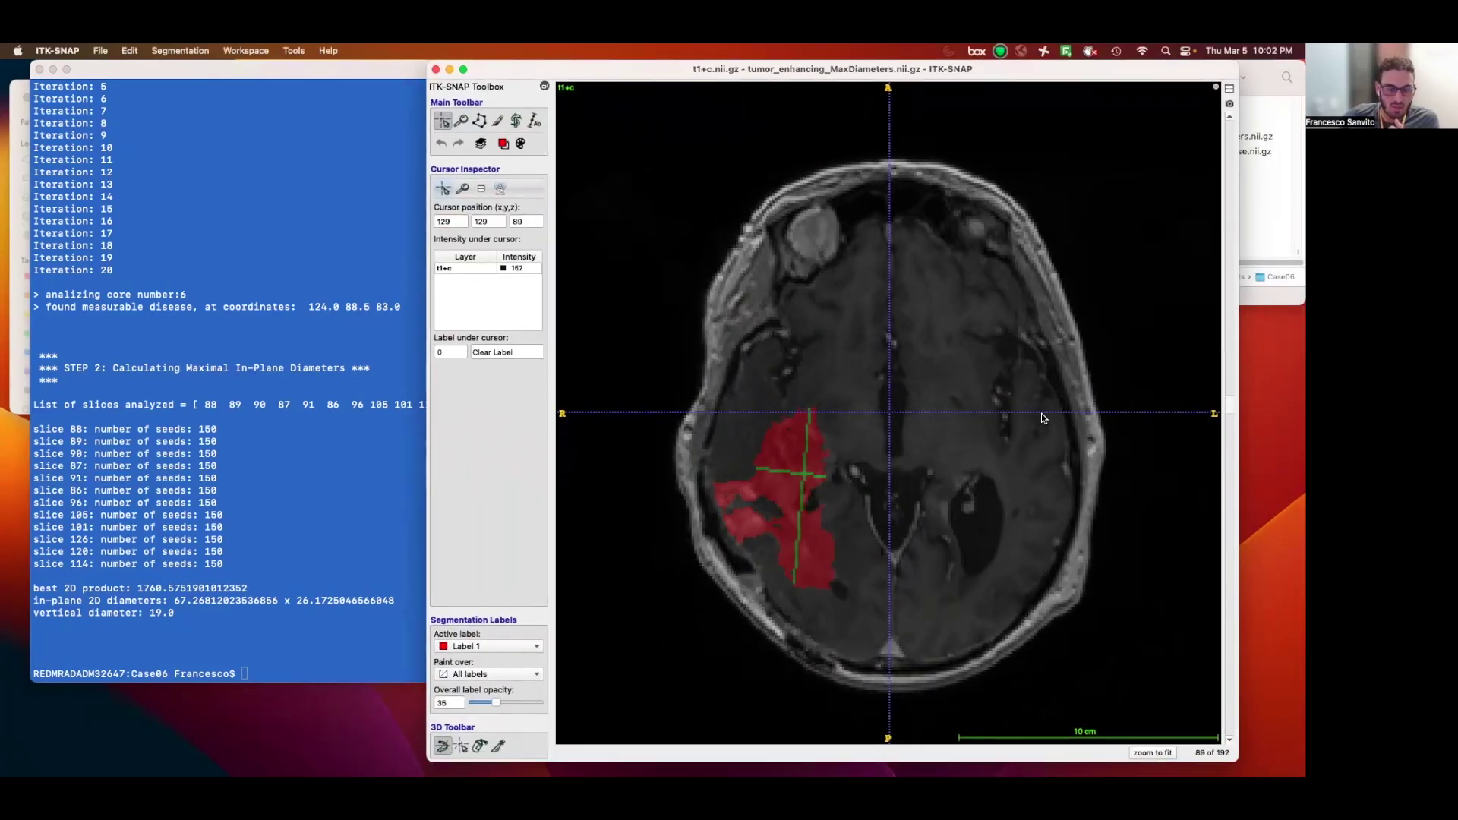
{"action": "left_click", "coordinate": [638, 699]}
{"action": "left_click", "coordinate": [599, 706]}
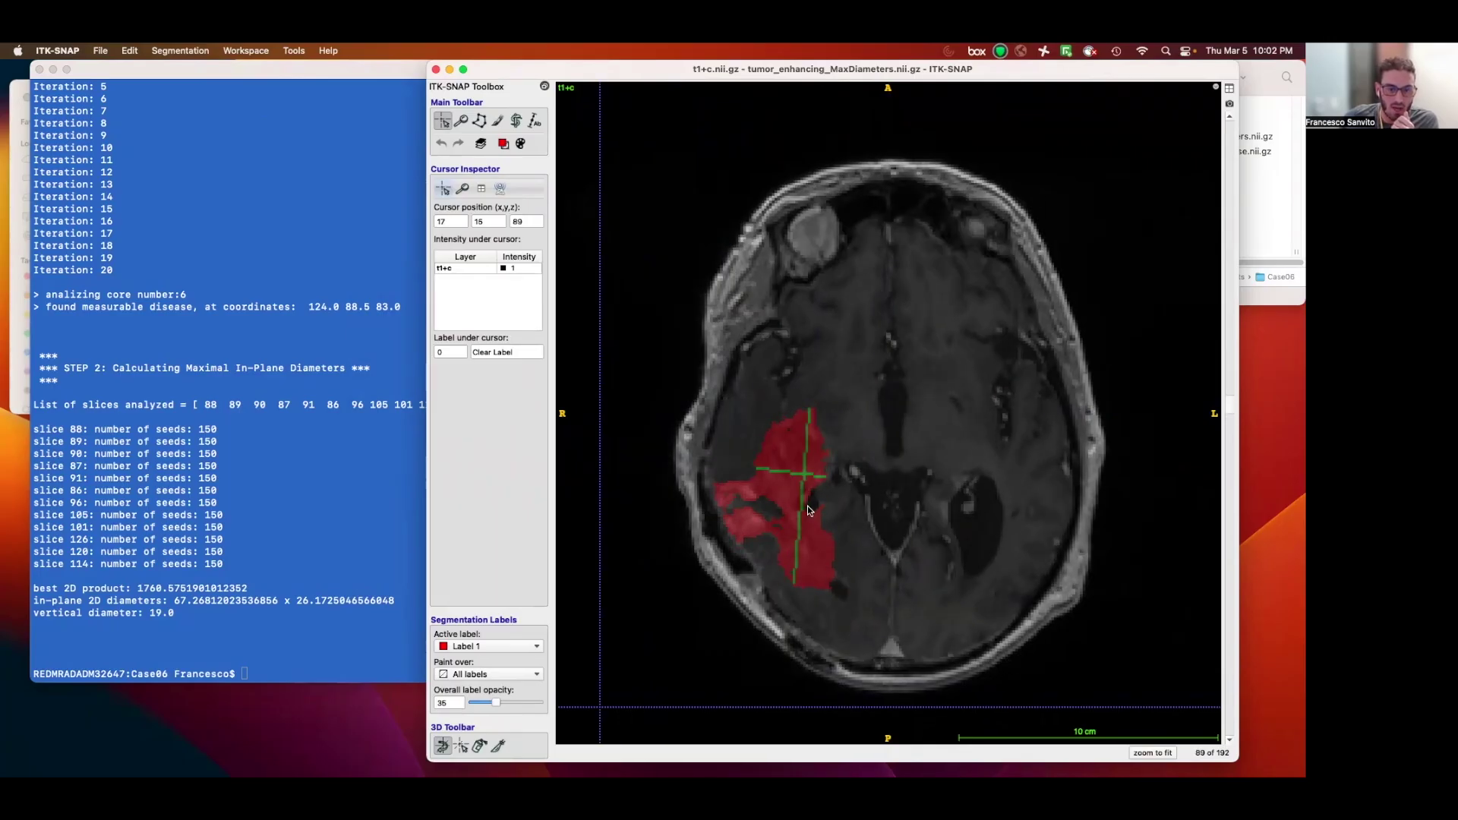
Examine the green diameter lines on the Case06 tumor and compare them with the tumor's extent on higher axial slices.
{"action": "scroll", "coordinate": [904, 508], "scroll_direction": "up", "scroll_amount": 18}
{"action": "scroll", "coordinate": [886, 470], "scroll_direction": "down", "scroll_amount": 6}
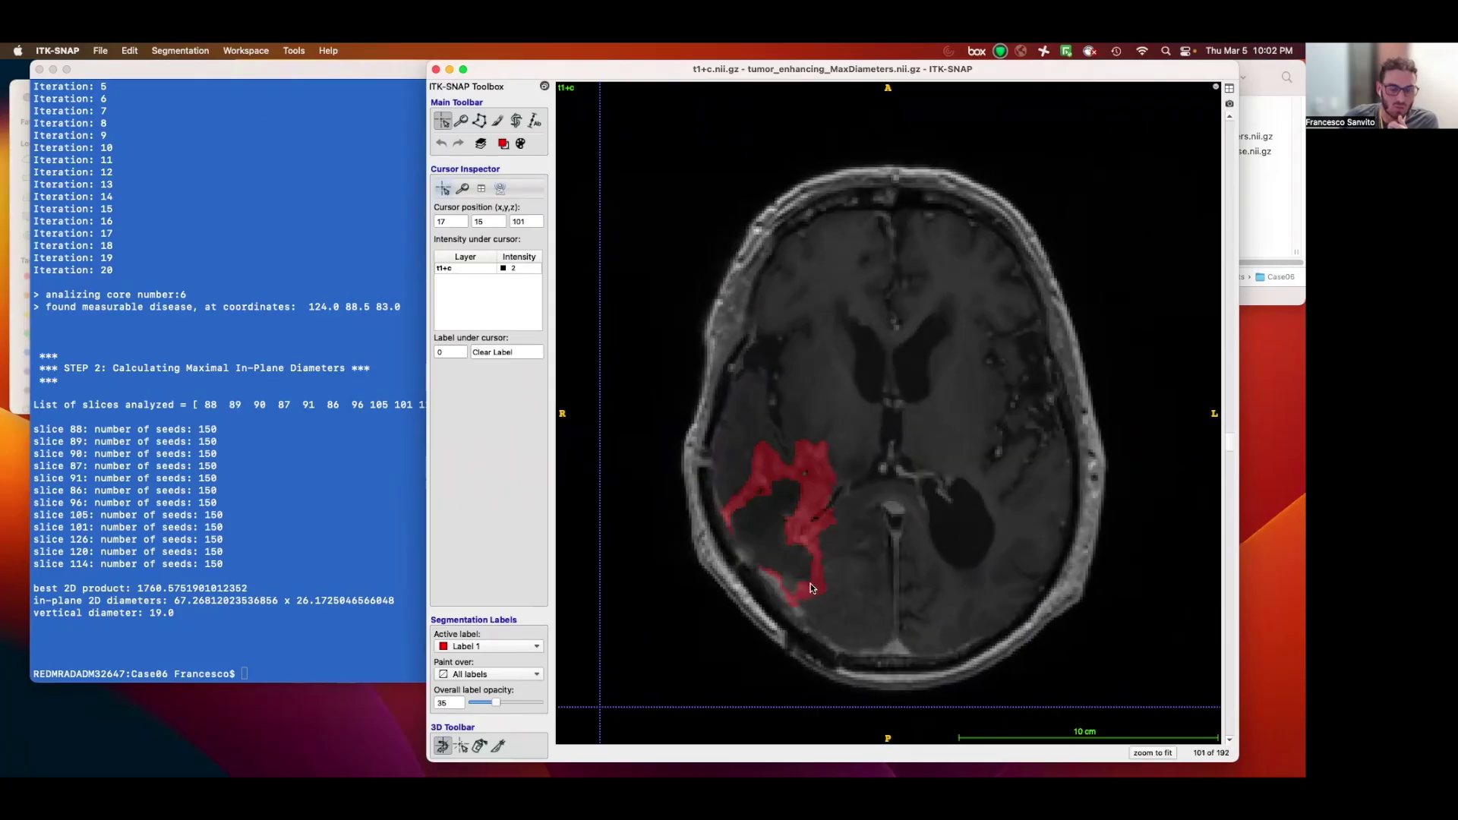
{"action": "scroll", "coordinate": [776, 467], "scroll_direction": "up", "scroll_amount": 3}
{"action": "scroll", "coordinate": [790, 566], "scroll_direction": "up", "scroll_amount": 8}
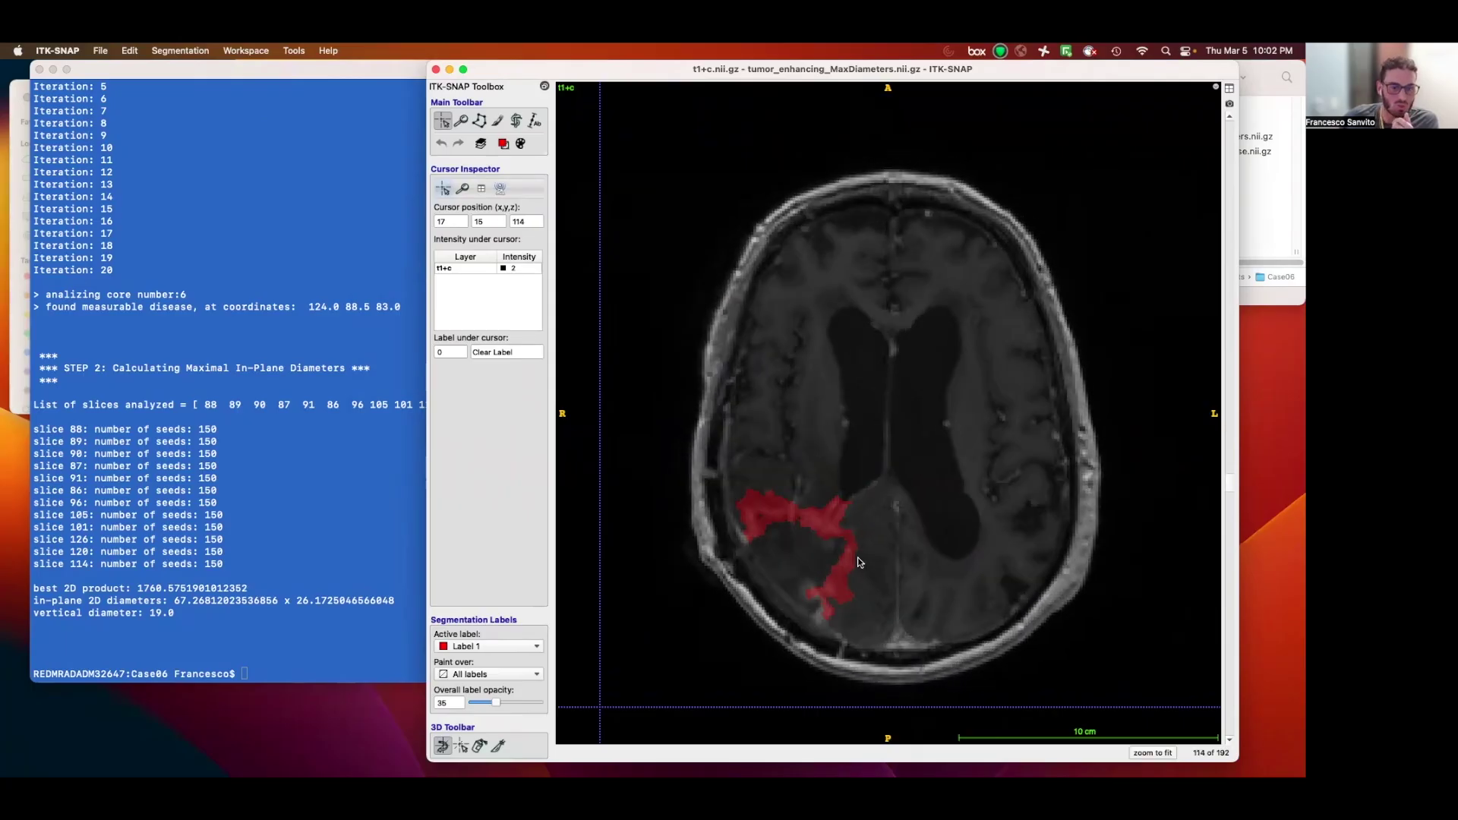
{"action": "scroll", "coordinate": [787, 573], "scroll_direction": "up", "scroll_amount": 2}
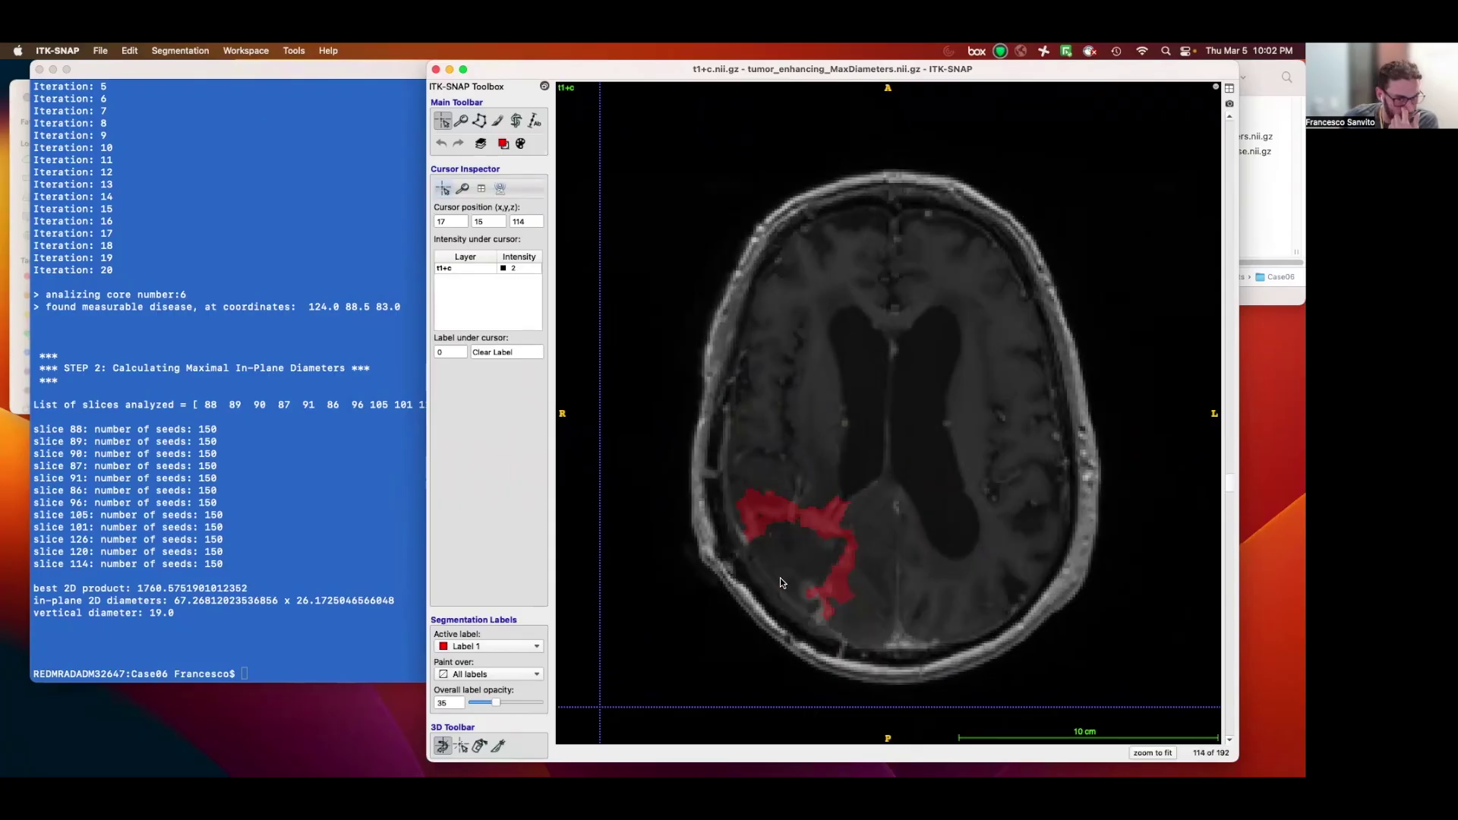
{"action": "scroll", "coordinate": [929, 603], "scroll_direction": "down", "scroll_amount": 8}
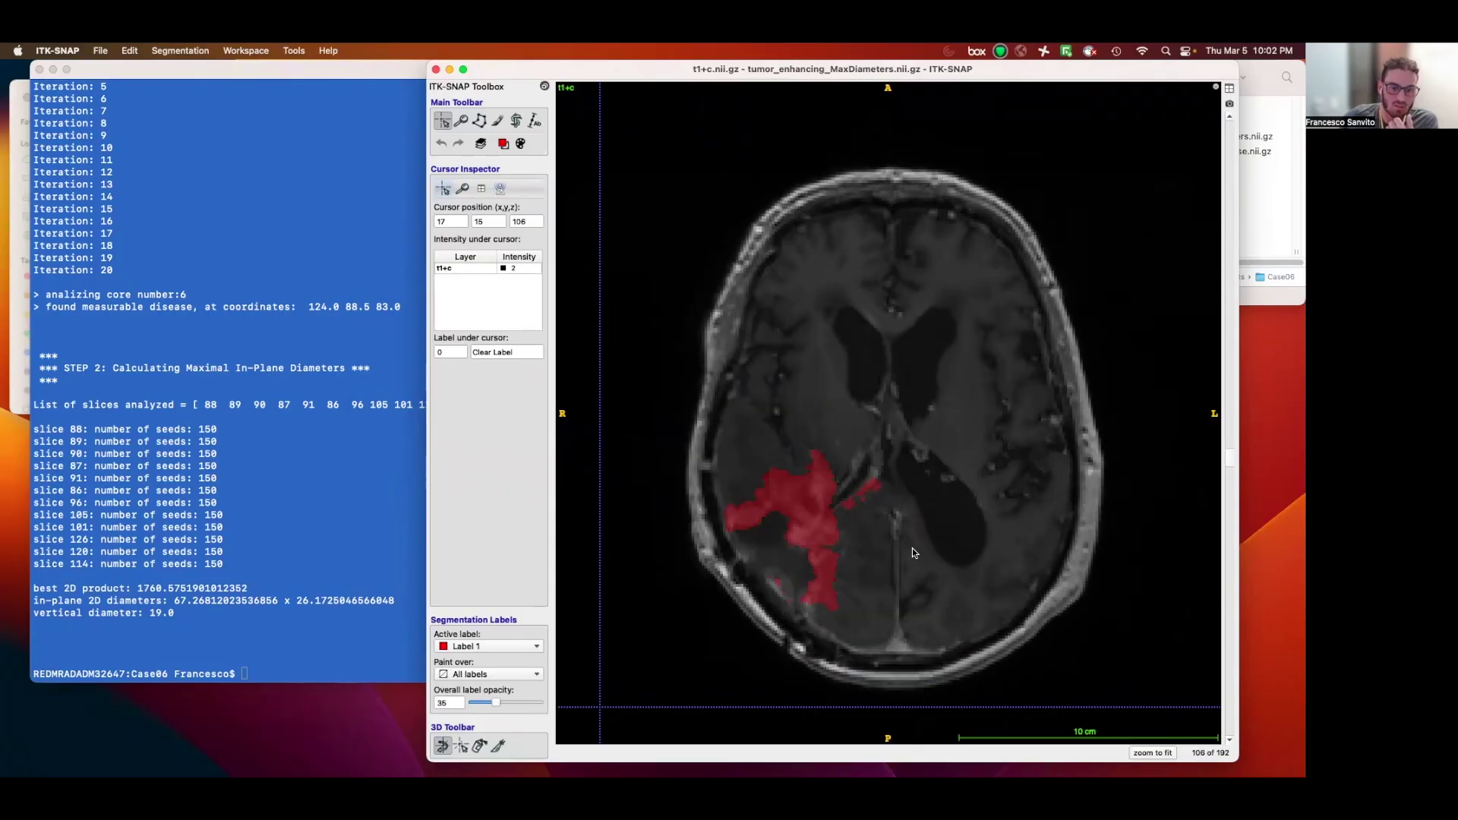
Compare the Case06 green diameter lines on axial slice 89 with the tumor segmentation on the neighbouring and higher slices.
{"action": "scroll", "coordinate": [912, 552], "scroll_direction": "down", "scroll_amount": 10}
{"action": "scroll", "coordinate": [900, 547], "scroll_direction": "down", "scroll_amount": 7}
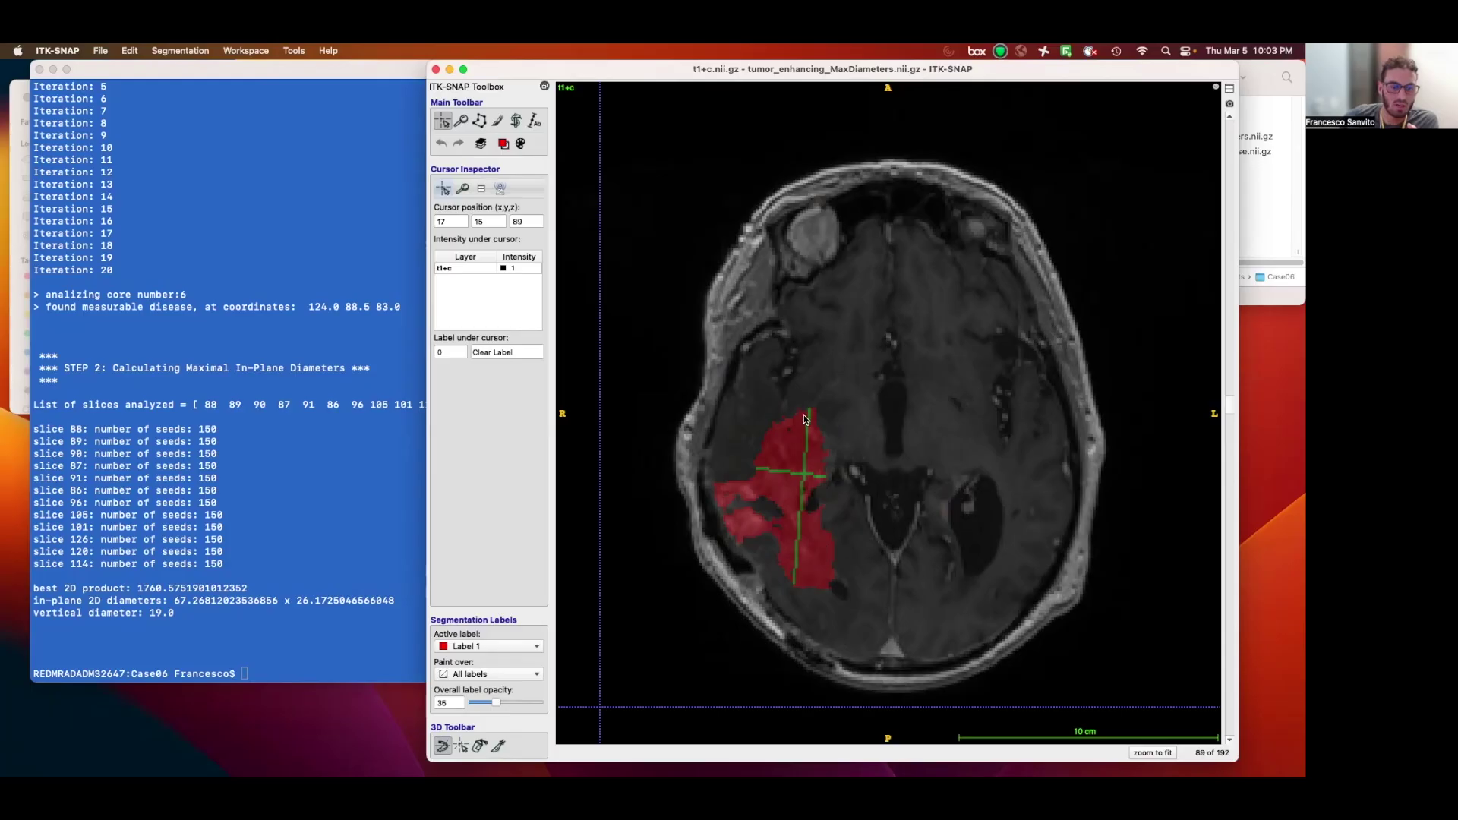
{"action": "scroll", "coordinate": [845, 539], "scroll_direction": "up", "scroll_amount": 5}
{"action": "scroll", "coordinate": [841, 528], "scroll_direction": "down", "scroll_amount": 8}
{"action": "scroll", "coordinate": [840, 519], "scroll_direction": "up", "scroll_amount": 4}
{"action": "scroll", "coordinate": [833, 510], "scroll_direction": "down", "scroll_amount": 3}
{"action": "scroll", "coordinate": [833, 510], "scroll_direction": "up", "scroll_amount": 1}
{"action": "scroll", "coordinate": [872, 544], "scroll_direction": "up", "scroll_amount": 15}
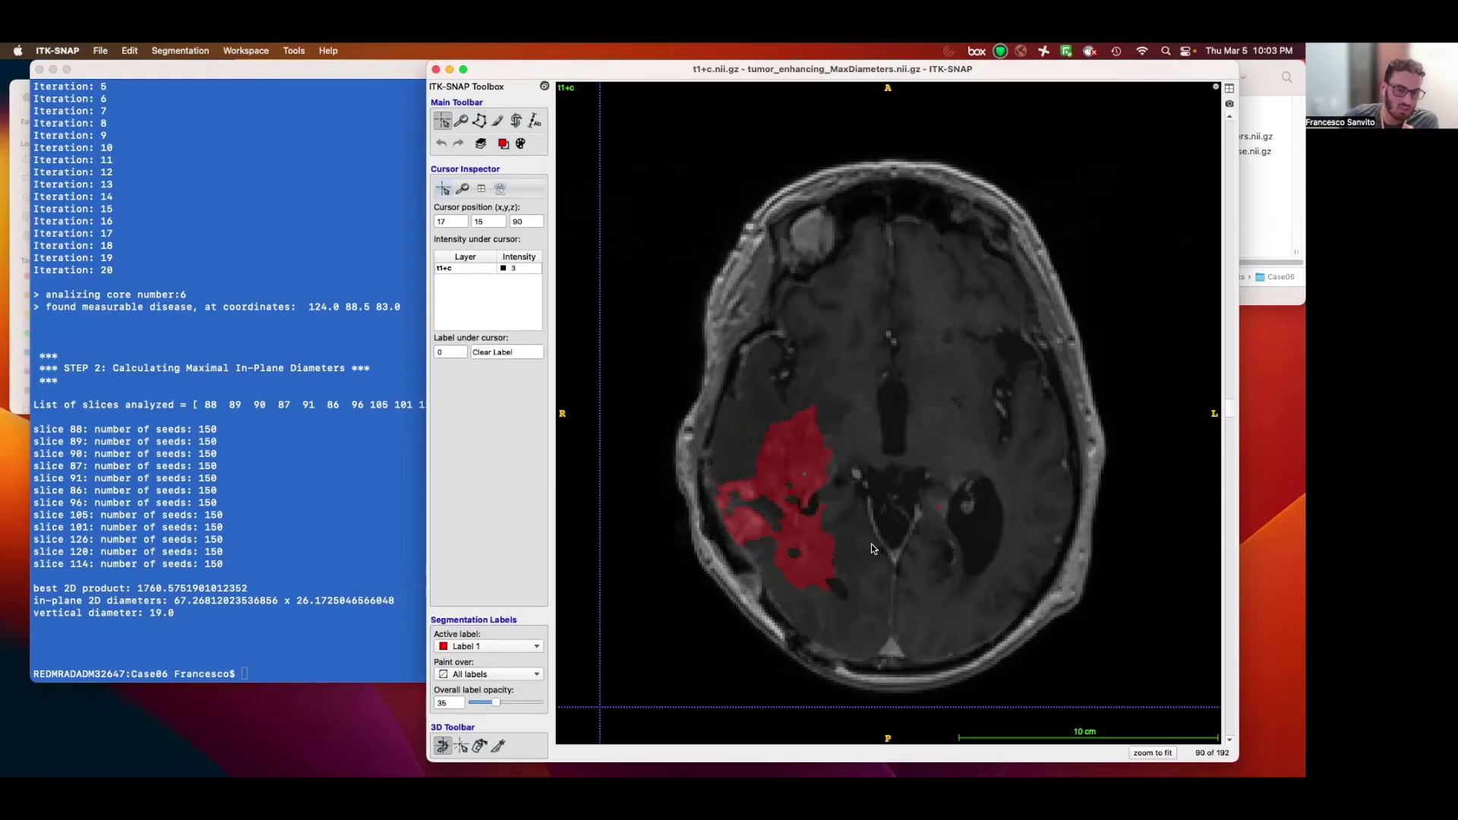
Switch to Terminal and rerun Fran_DiametersFromSegmentation.py for Case06 with tumor_enhancing.nii.gz and t1+c.nii.gz, separated from the earlier output by blank prompt lines.
{"action": "key", "text": "super+Tab"}
{"action": "key", "text": "Return"}
{"action": "key", "text": "Return"}
{"action": "key", "text": "Return"}
{"action": "key", "text": "Return"}
{"action": "key", "text": "Return"}
{"action": "key", "text": "Return"}
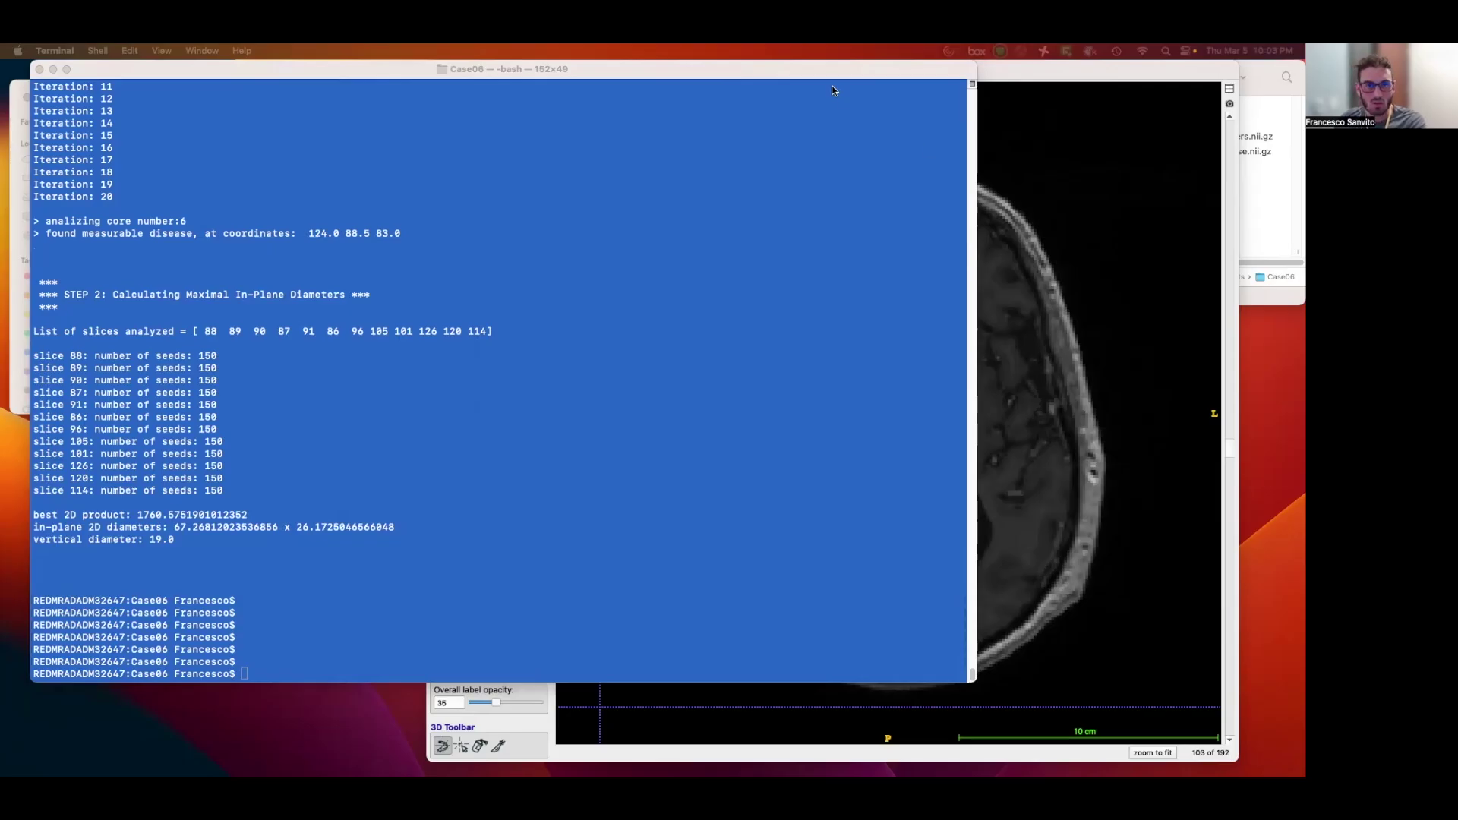
{"action": "left_click", "coordinate": [832, 161]}
{"action": "key", "text": "Return"}
{"action": "key", "text": "Return"}
{"action": "key", "text": "Return"}
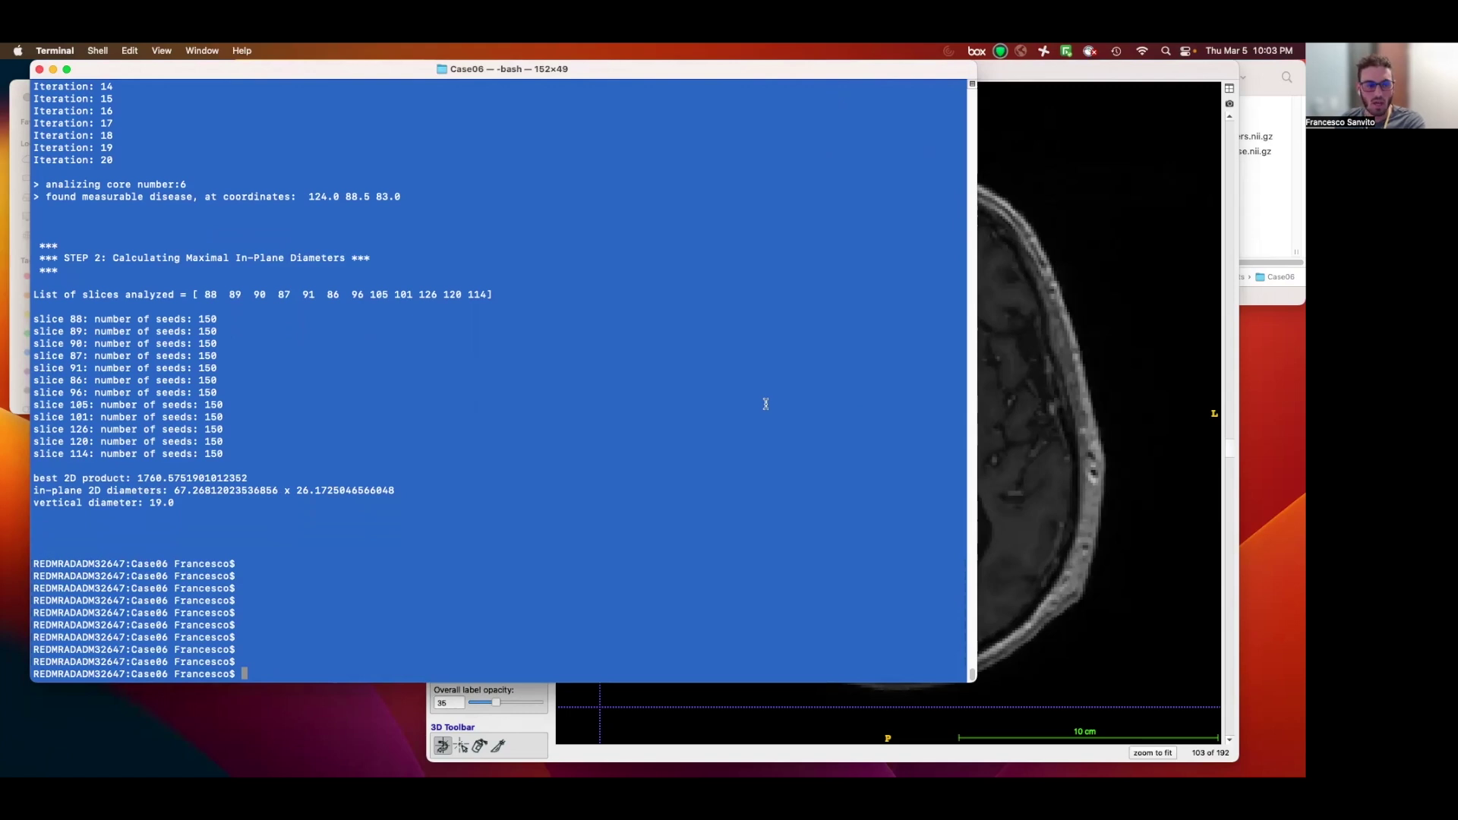
{"action": "key", "text": "Up"}
{"action": "key", "text": "Return"}
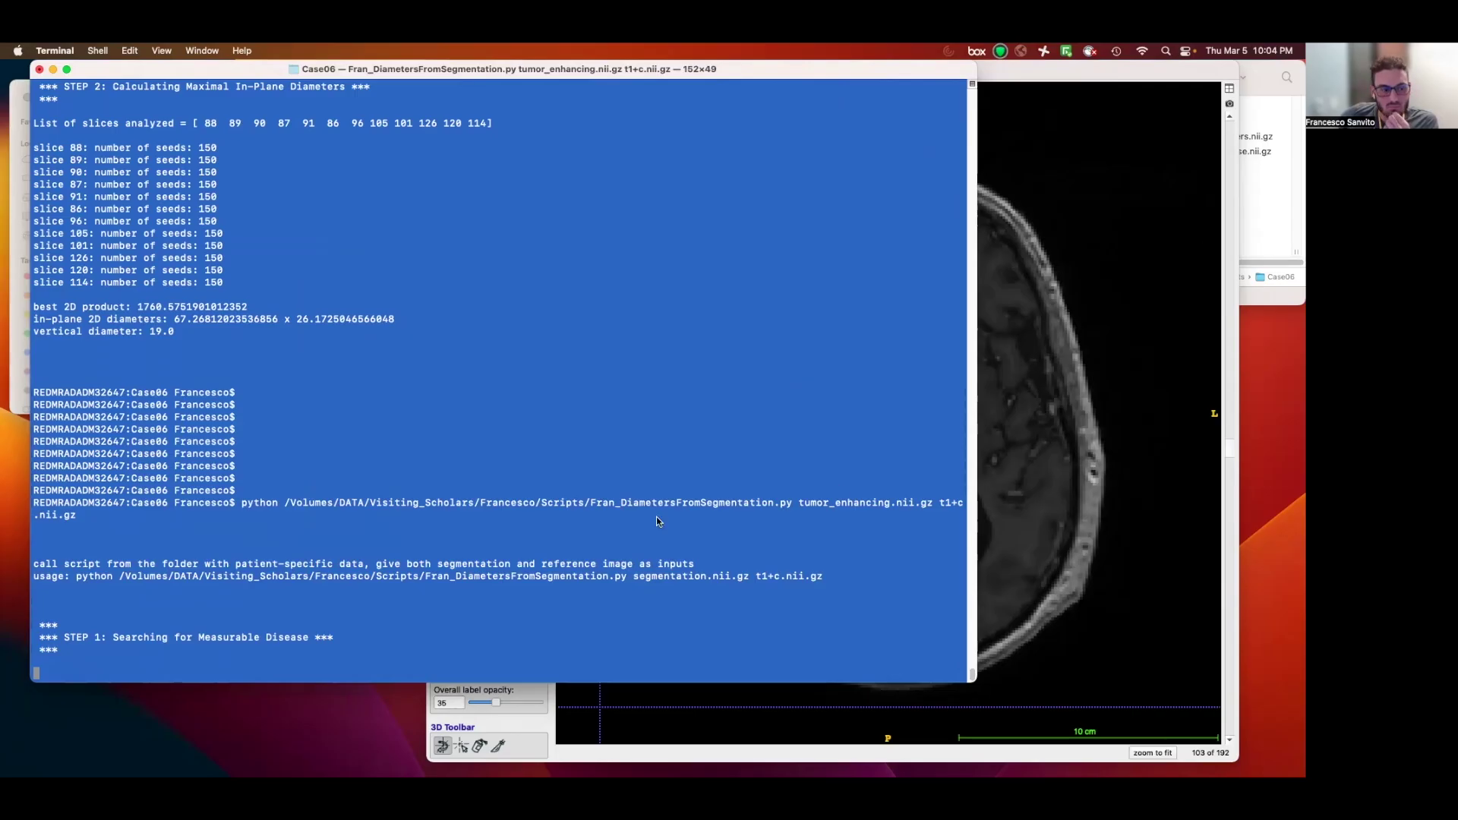
Bring the Case06 folder into view during the run, inspect the script's 3D tumor figure from another angle, and close it.
{"action": "left_click", "coordinate": [1263, 303]}
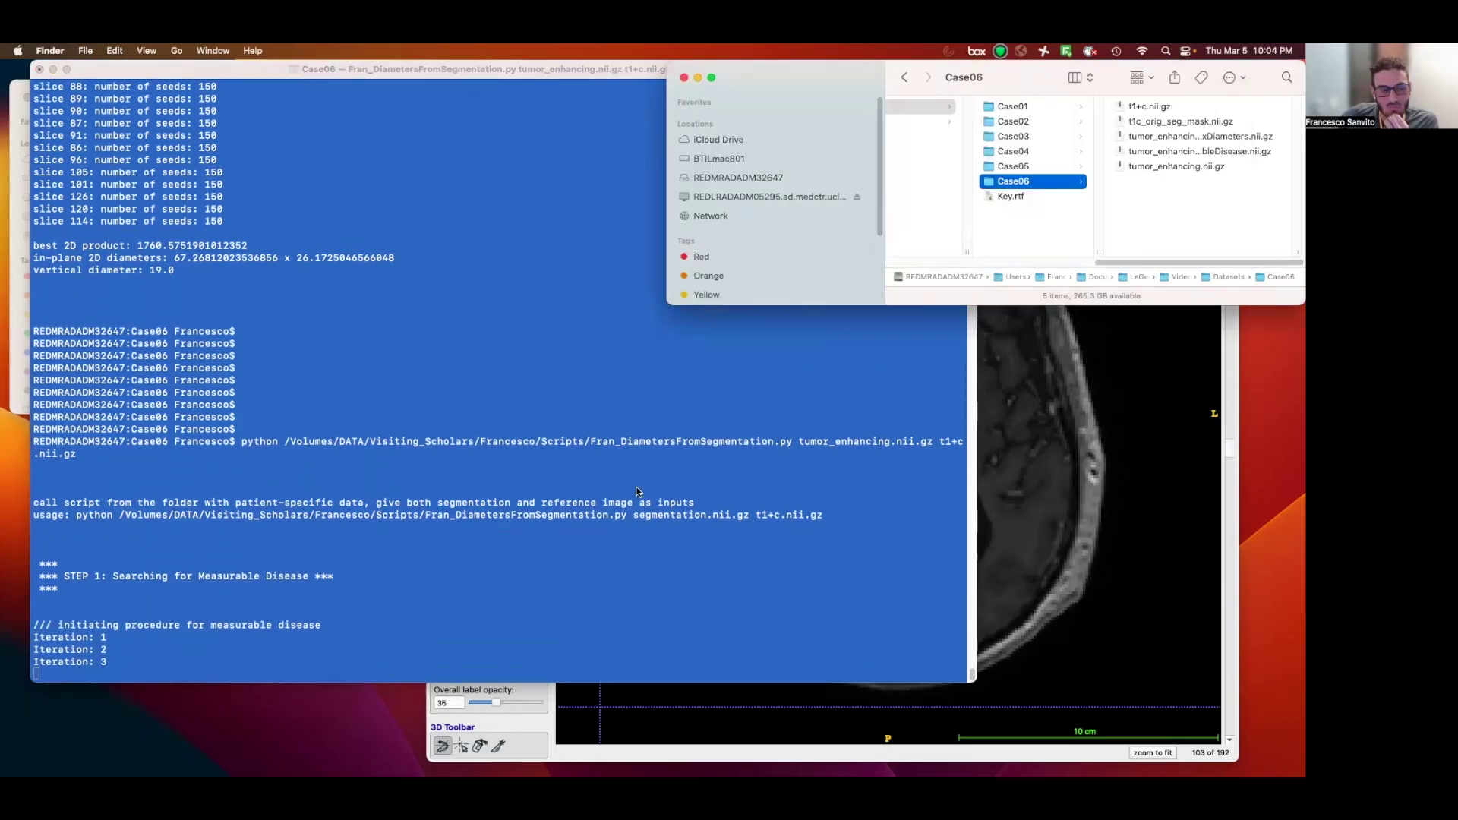
{"action": "left_click", "coordinate": [228, 616]}
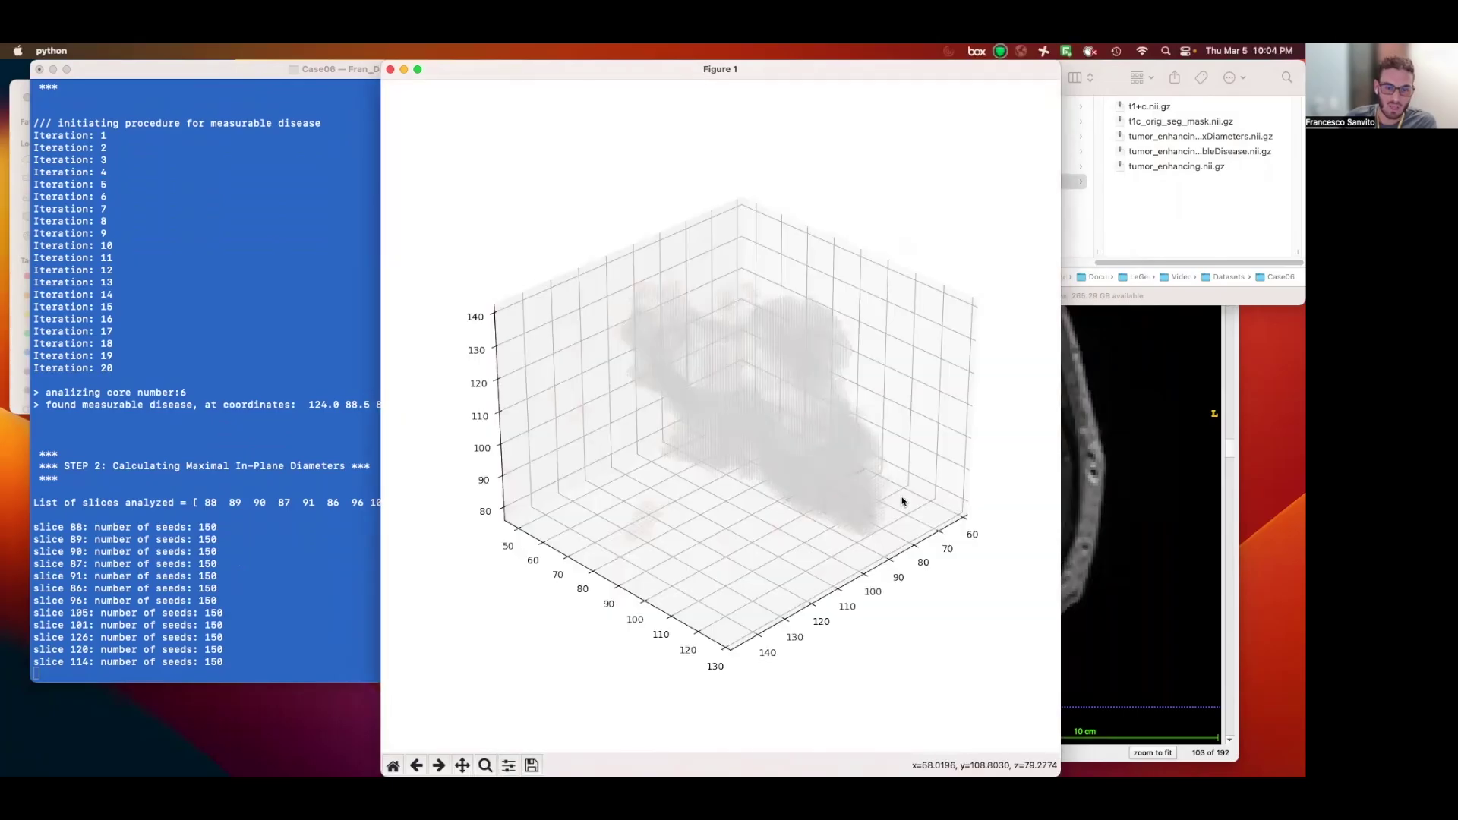
{"action": "left_click_drag", "start_coordinate": [820, 540], "coordinate": [853, 495]}
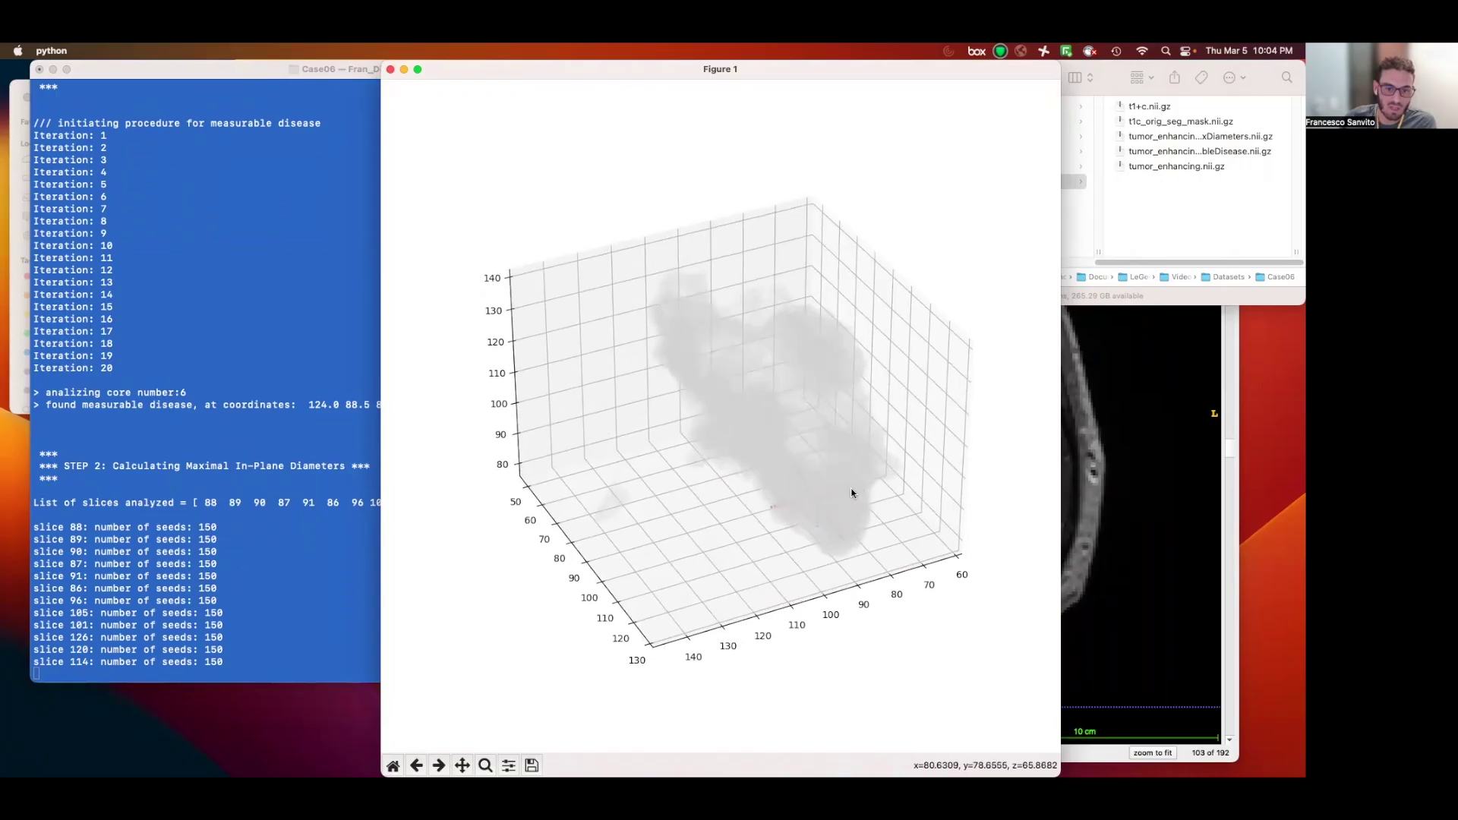
{"action": "left_click", "coordinate": [390, 69]}
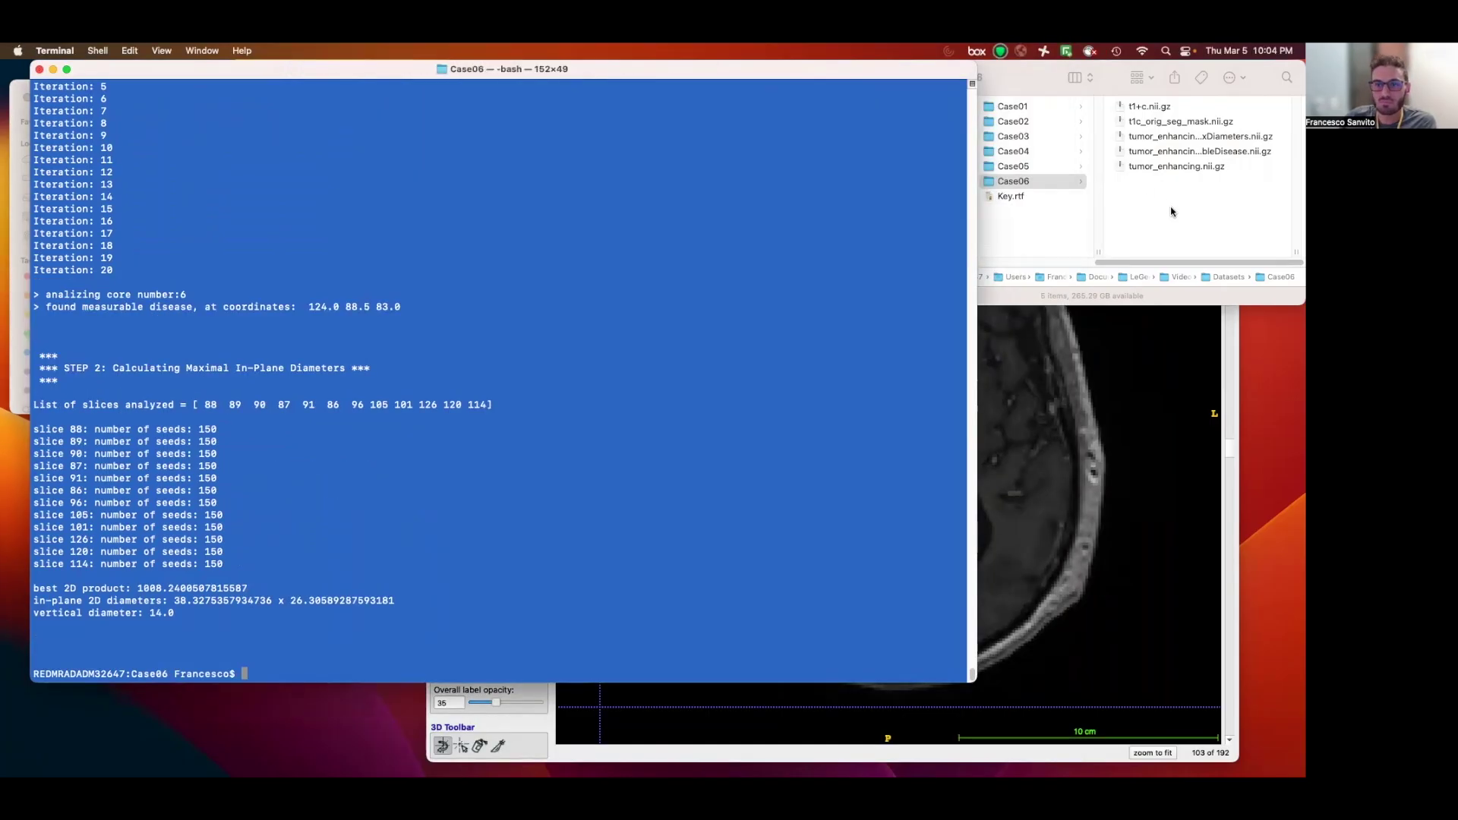
Load the regenerated tumor_enhancing_MaxDiameters.nii.gz from the Case06 folder into ITK-SNAP as the segmentation.
{"action": "left_click", "coordinate": [1173, 211]}
{"action": "left_click", "coordinate": [1206, 139]}
{"action": "left_click", "coordinate": [1084, 151]}
{"action": "left_click_drag", "start_coordinate": [1071, 138], "coordinate": [1086, 445]}
{"action": "left_click", "coordinate": [907, 372]}
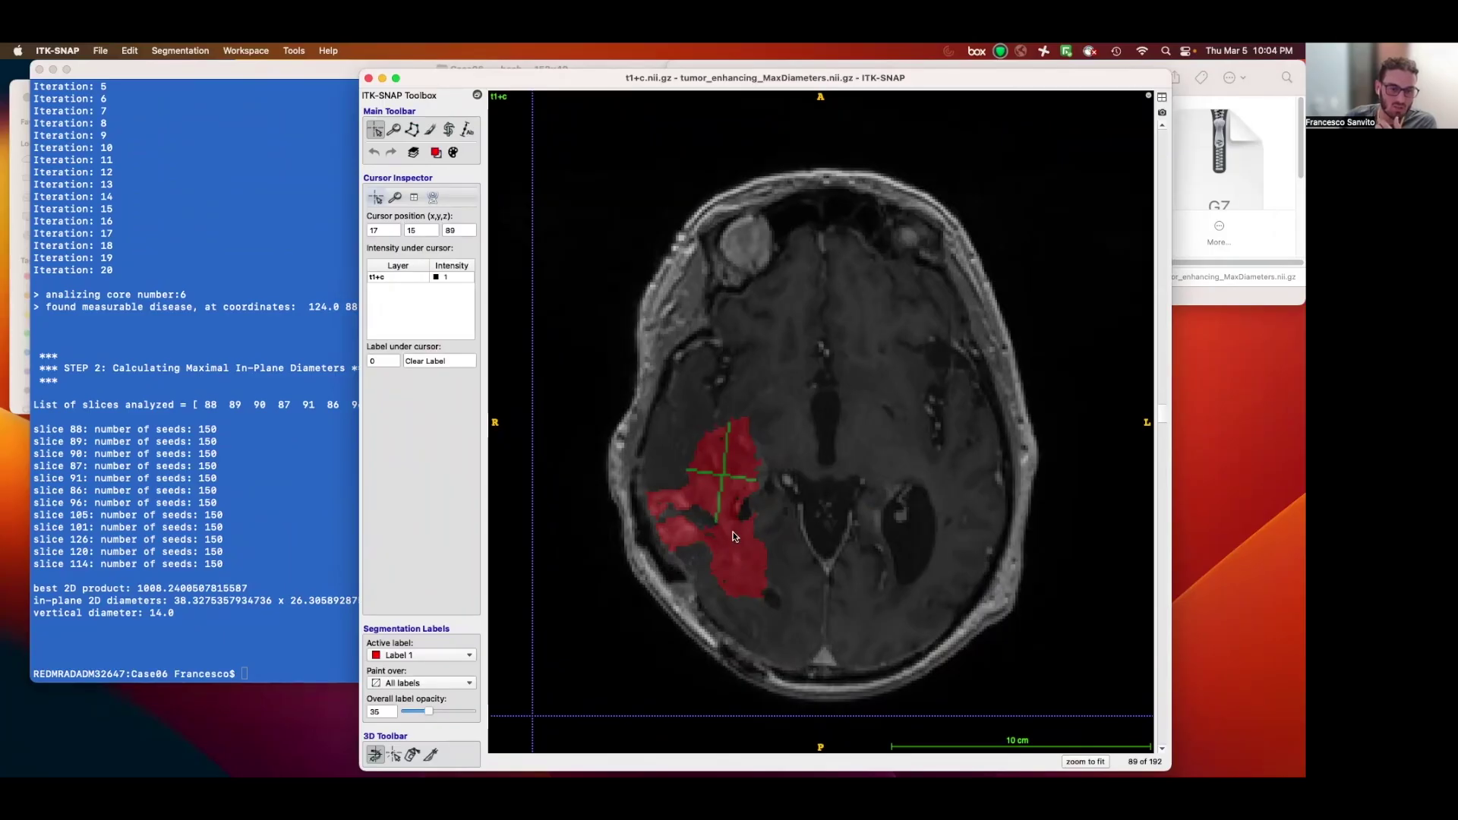
Examine the regenerated diameter lines on axial slice 89 and the tumor segmentation on the adjacent slices.
{"action": "scroll", "coordinate": [749, 590], "scroll_direction": "down", "scroll_amount": 6}
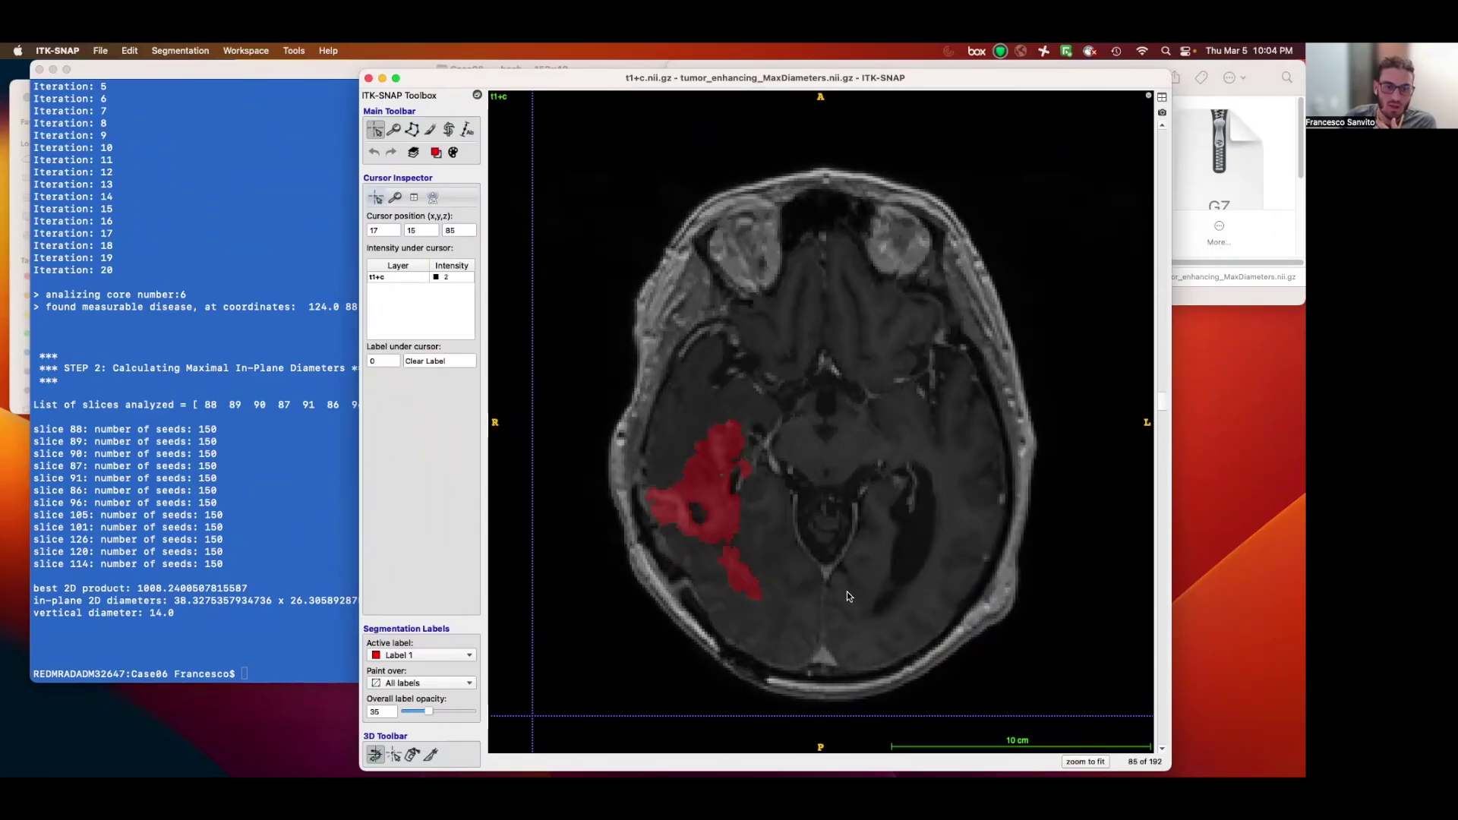
{"action": "scroll", "coordinate": [849, 595], "scroll_direction": "up", "scroll_amount": 7}
{"action": "scroll", "coordinate": [846, 590], "scroll_direction": "down", "scroll_amount": 1}
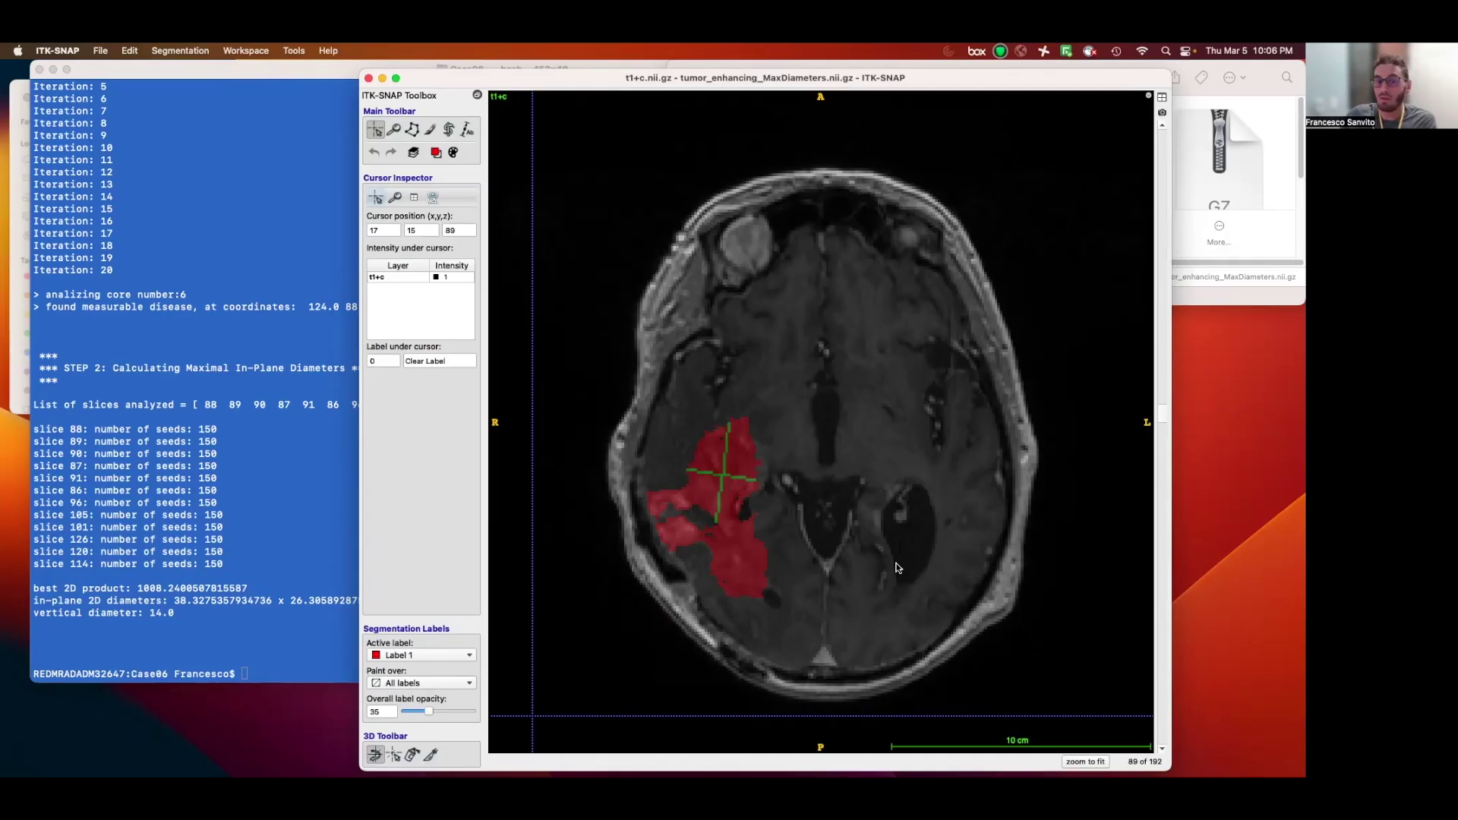
{"action": "scroll", "coordinate": [894, 565], "scroll_direction": "up", "scroll_amount": 1}
{"action": "scroll", "coordinate": [894, 566], "scroll_direction": "down", "scroll_amount": 1}
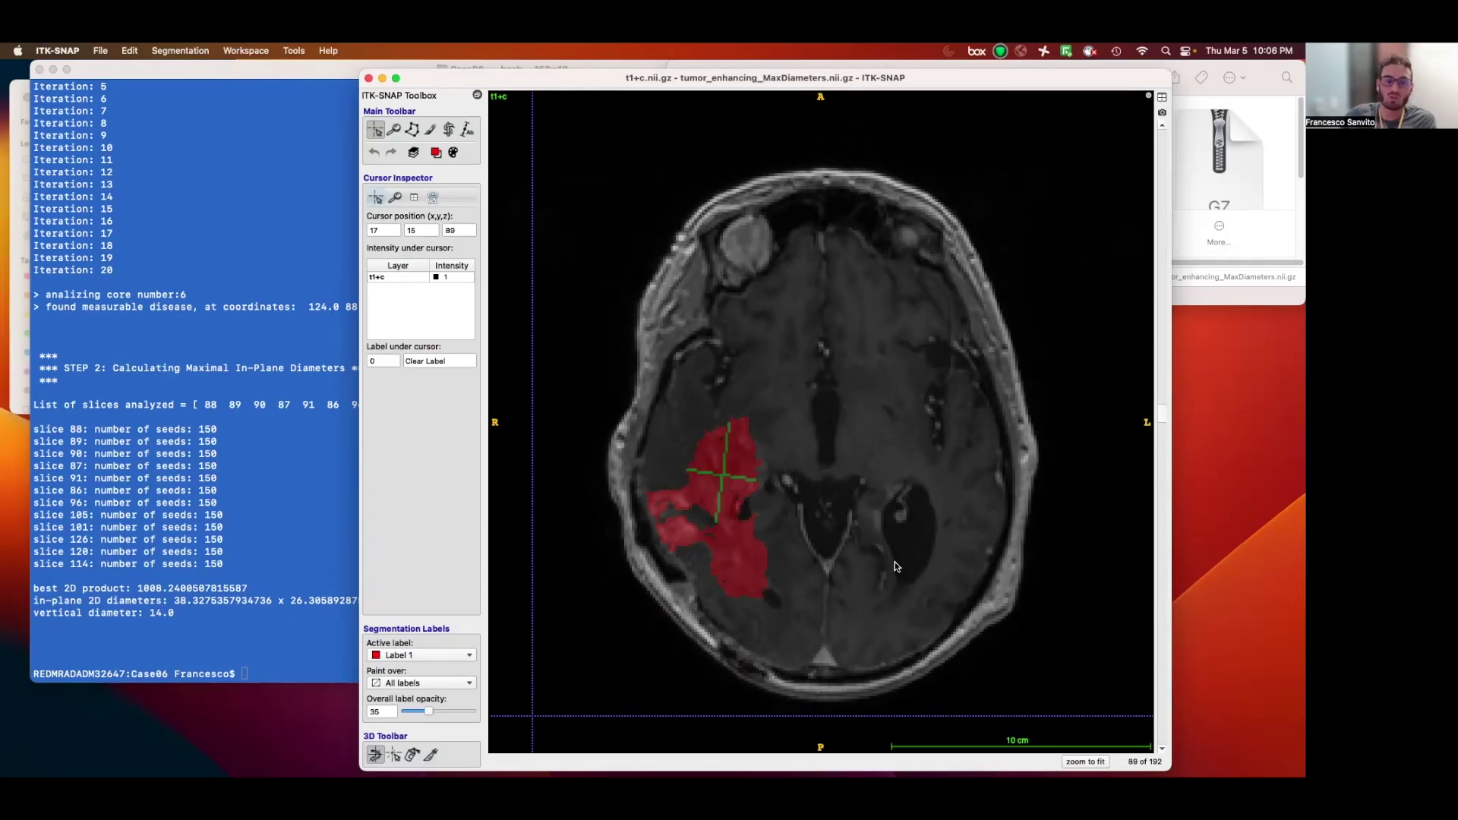